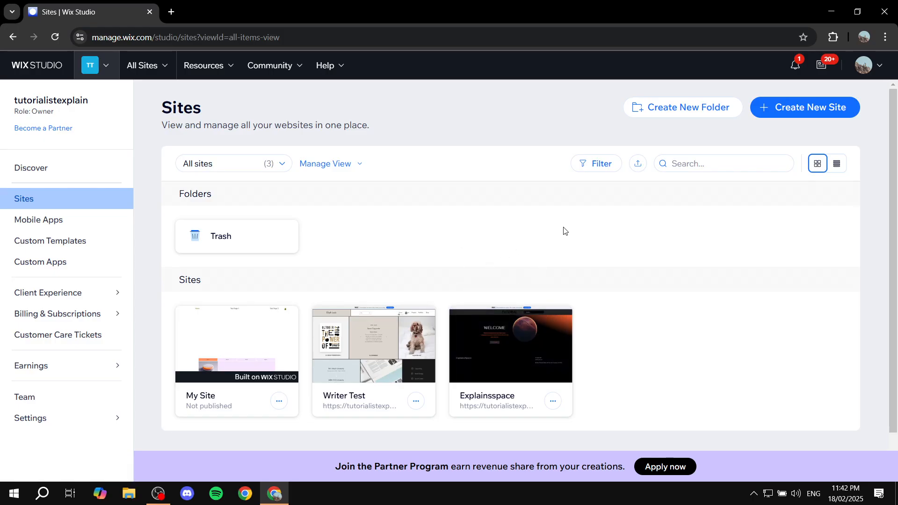
Step: Start a new site built with the Wix Editor and choose to set it up without the AI chat
left_click(821, 112)
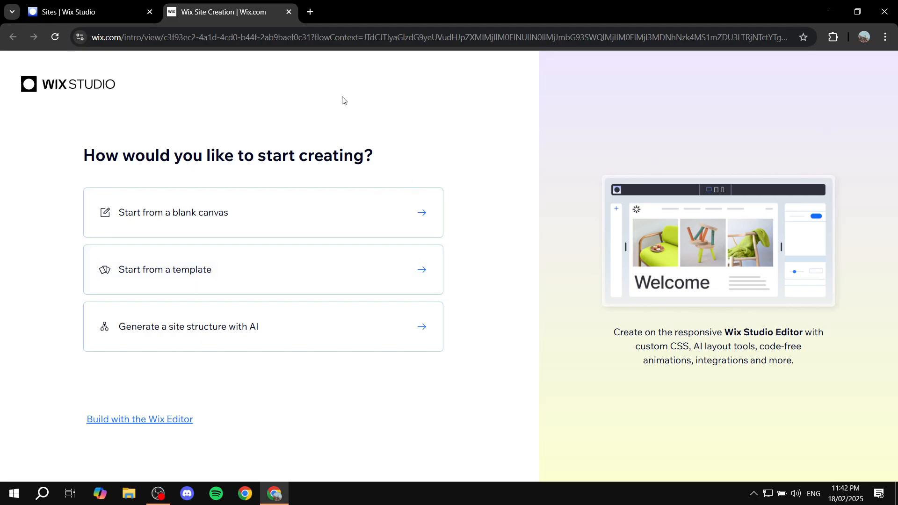
mouse_move(127, 421)
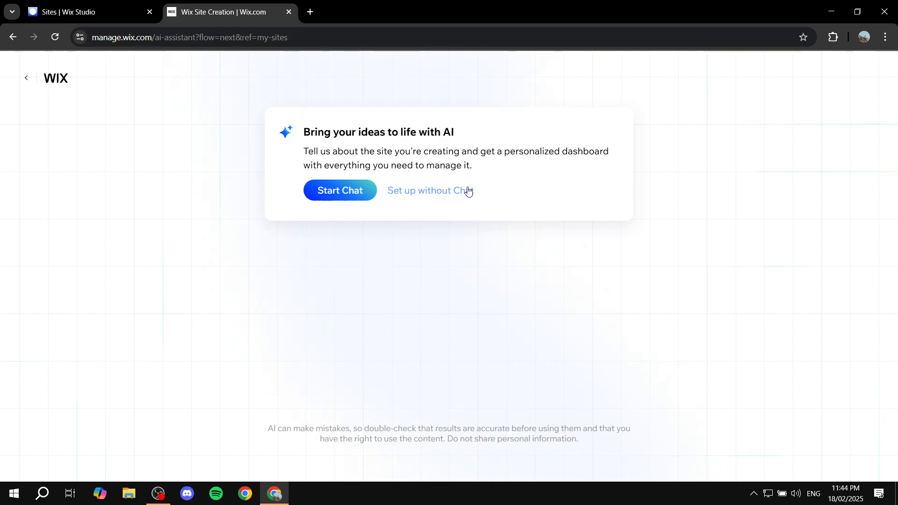
left_click(430, 193)
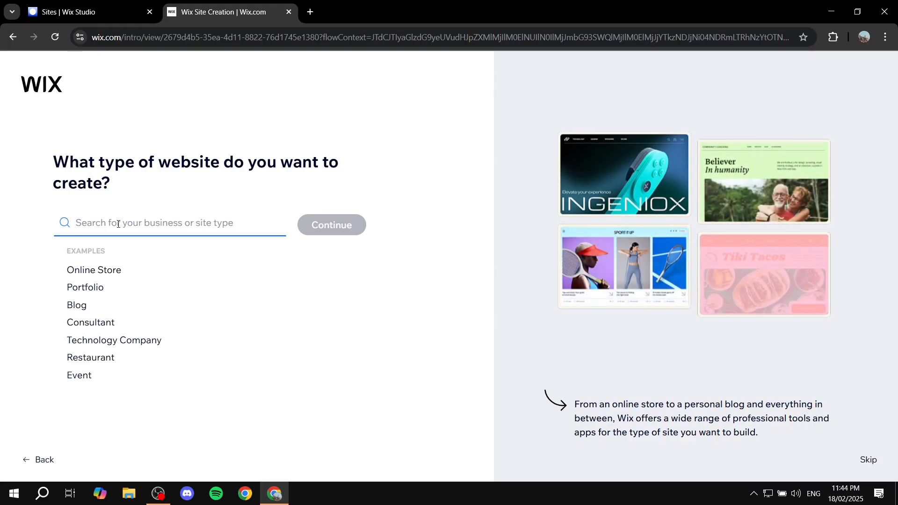
type("Pho")
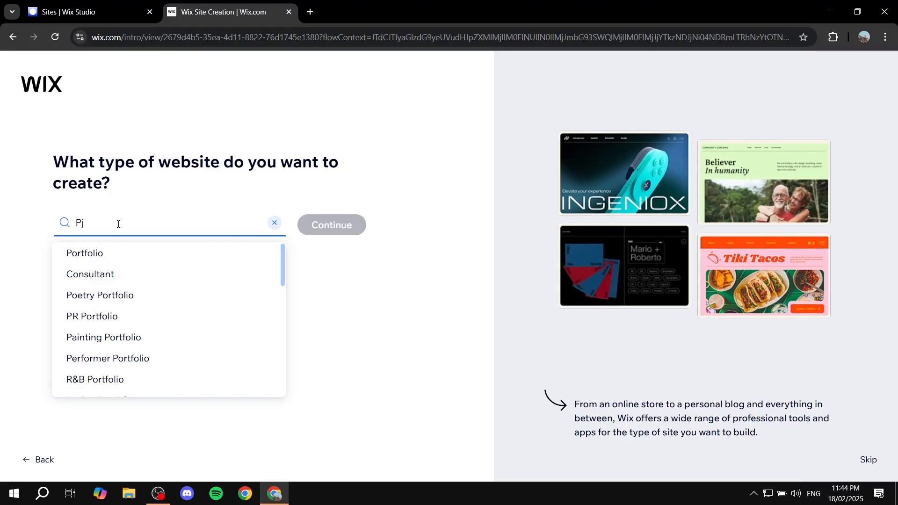
type("to")
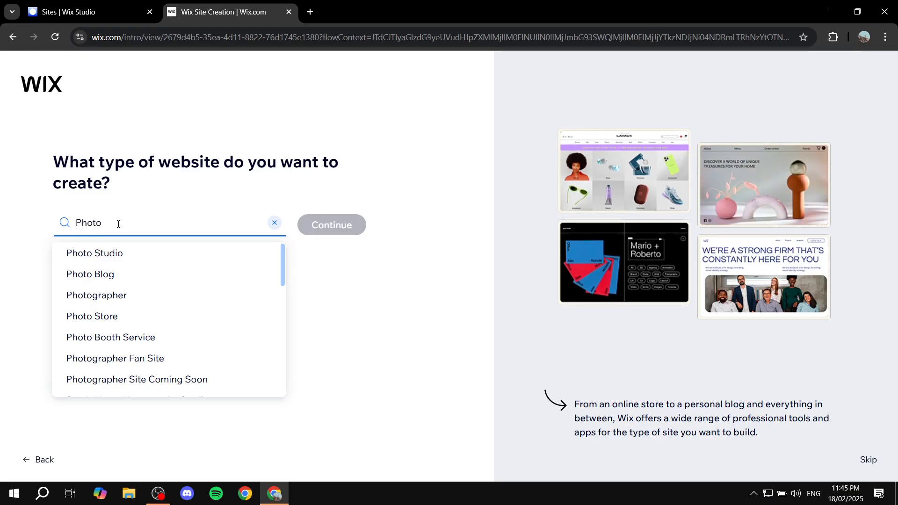
key("BackSpace")
key("BackSpace")
key("BackSpace")
key("BackSpace")
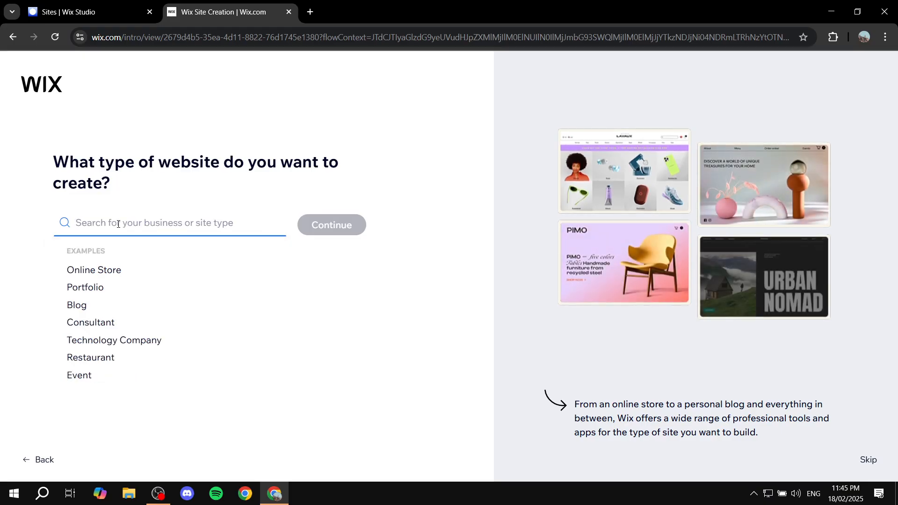
Step: Choose Blog as the website type and name the website BlogSpace
left_click(82, 311)
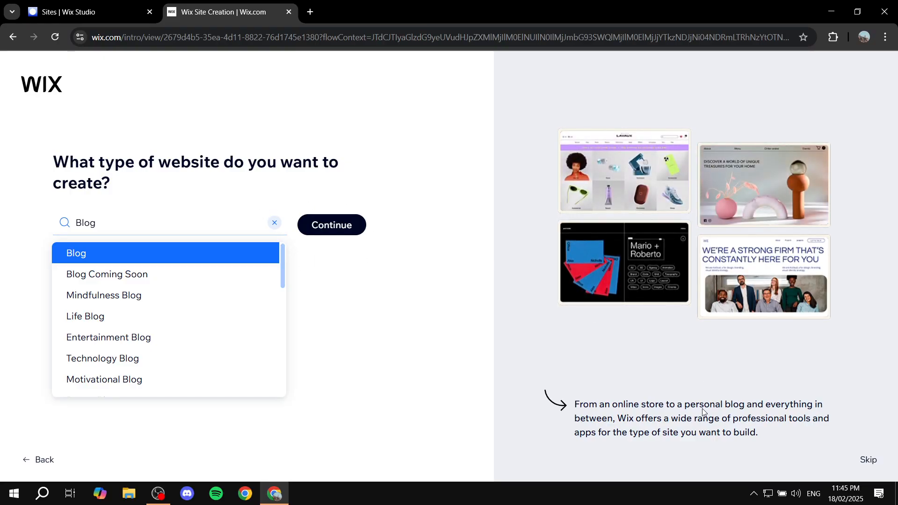
left_click(354, 231)
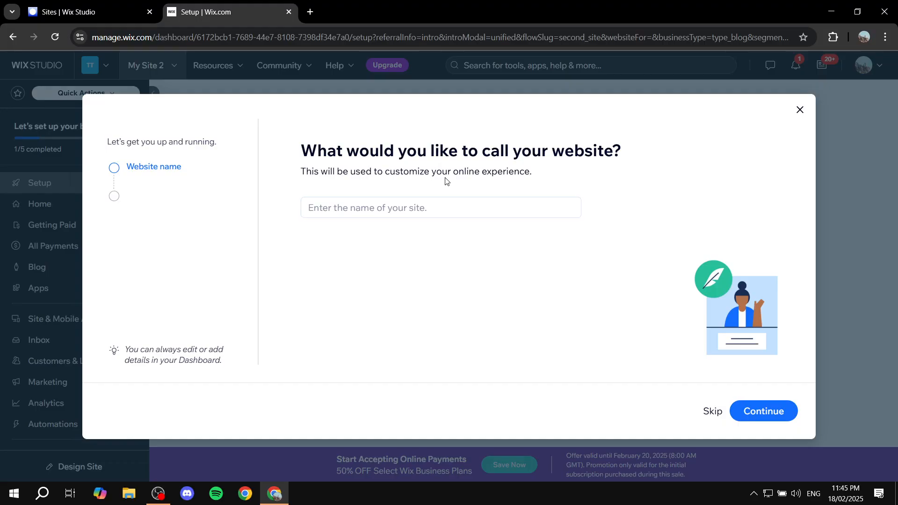
left_click(428, 206)
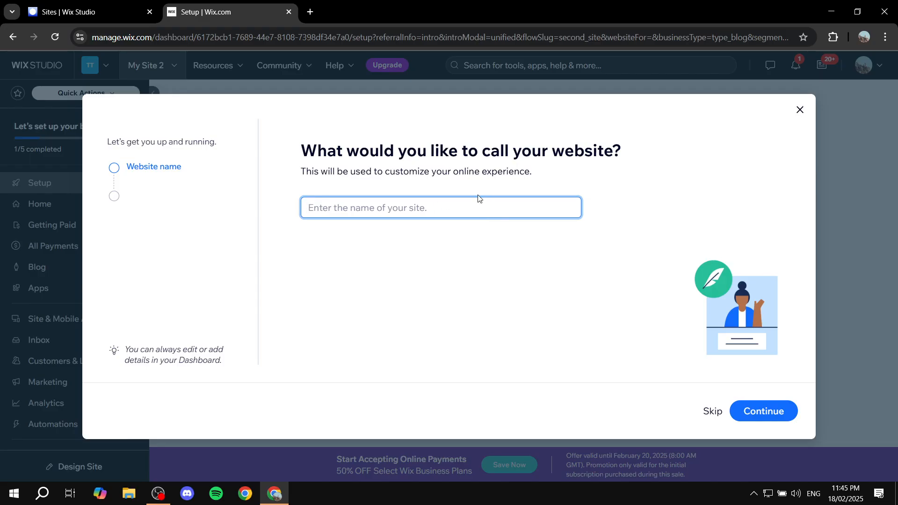
type("BlogSpace")
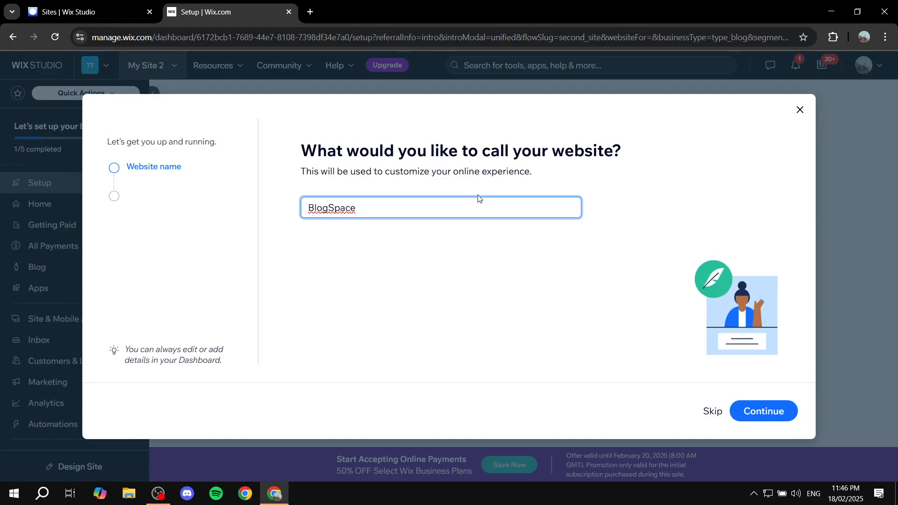
left_click(771, 414)
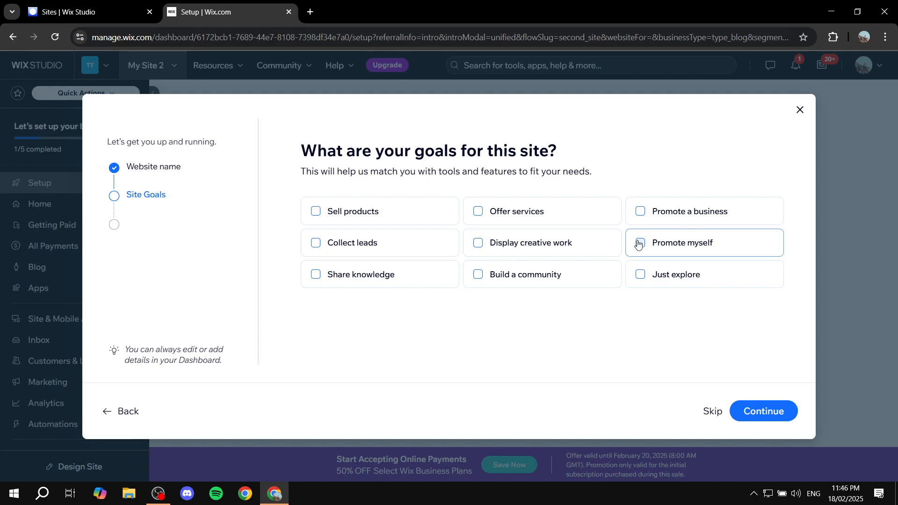
Step: Set the site goals to Sell products and Display creative work, and continue the setup
left_click(363, 213)
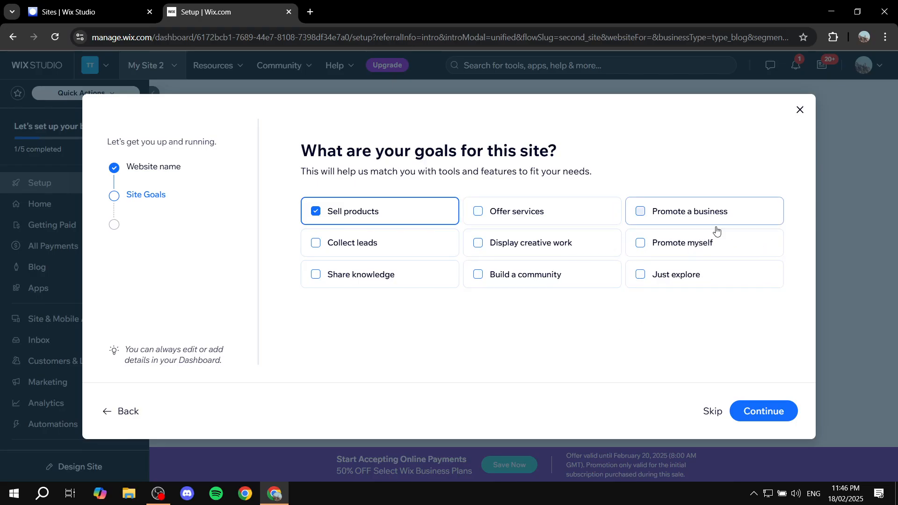
left_click(697, 243)
left_click(498, 276)
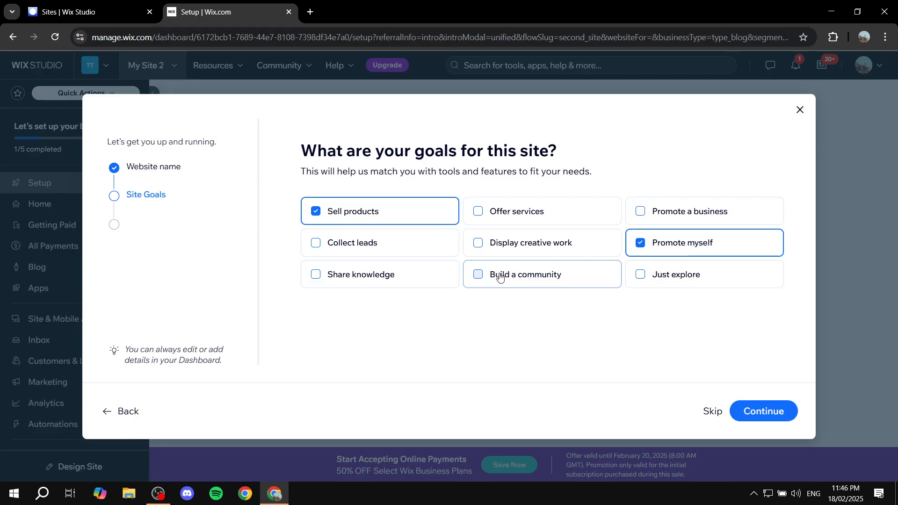
left_click(499, 268)
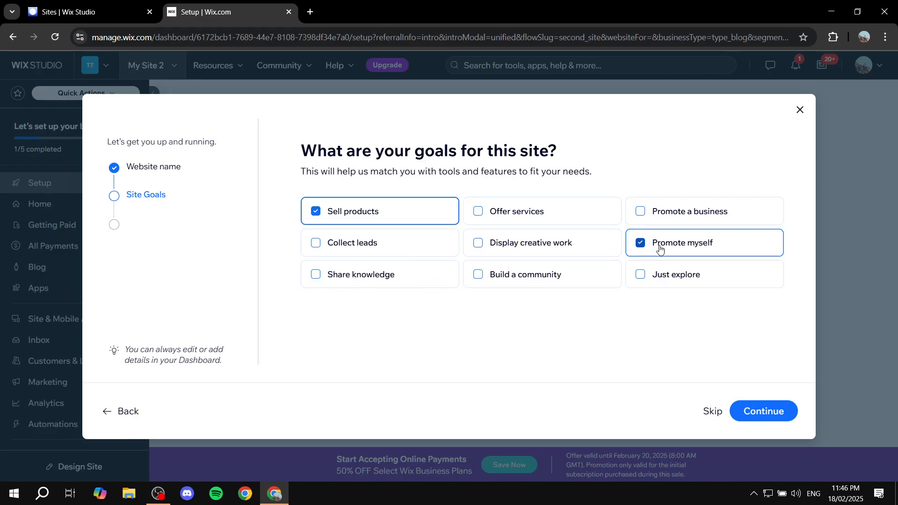
left_click(658, 241)
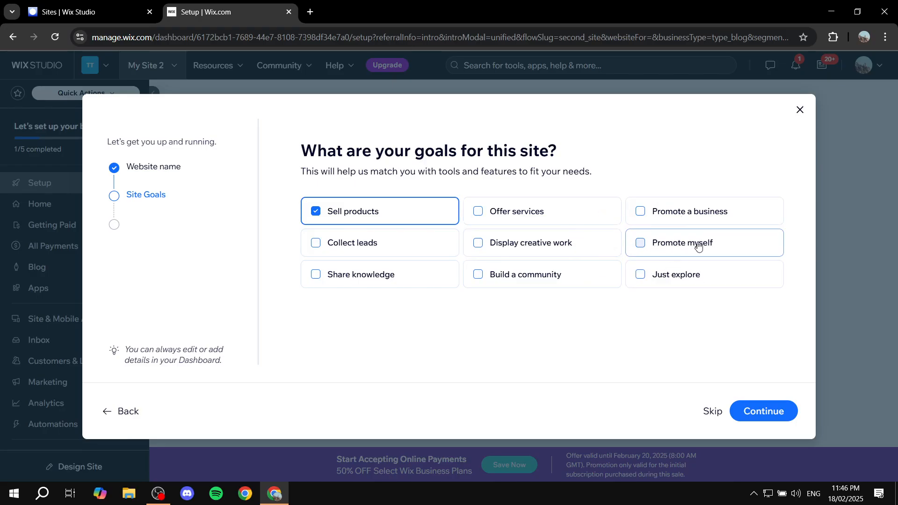
left_click(566, 243)
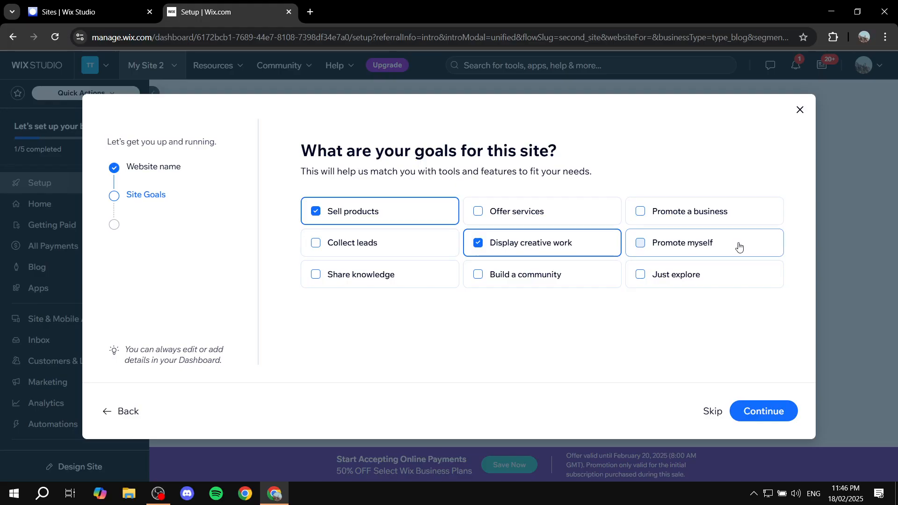
left_click(770, 411)
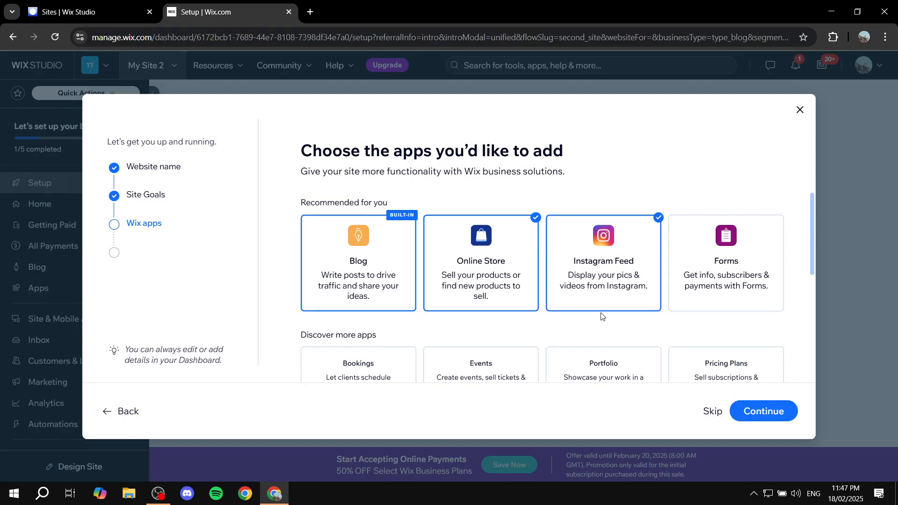
Step: Deselect Instagram Feed and add Forms to the site's apps, then finish the setup and dismiss the sale offer on the dashboard
left_click(613, 254)
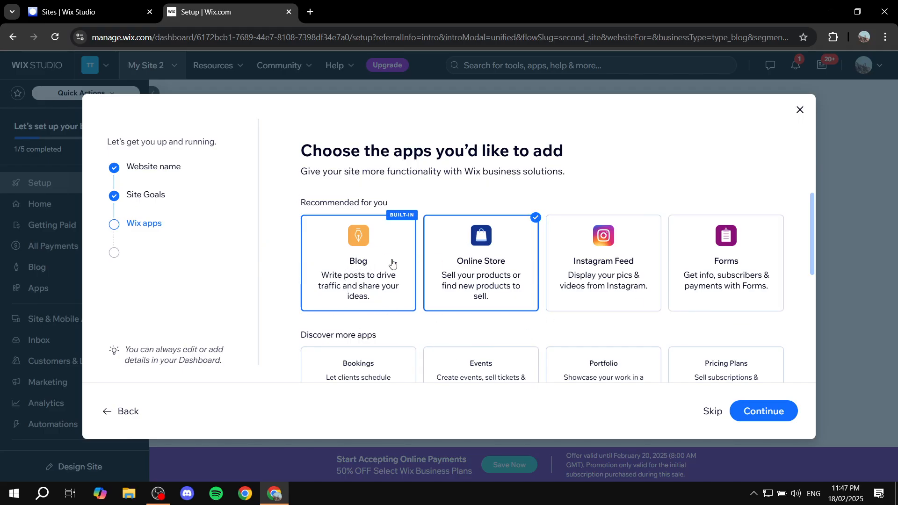
left_click(747, 253)
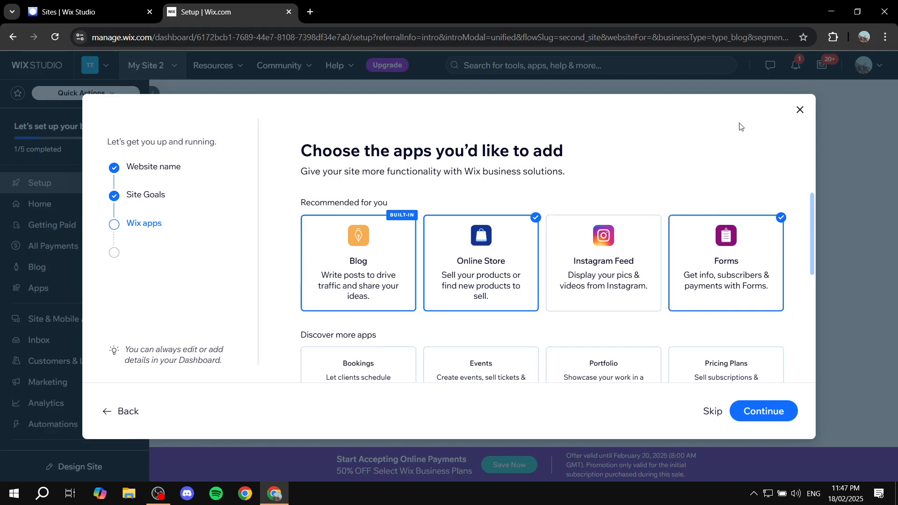
left_click(764, 412)
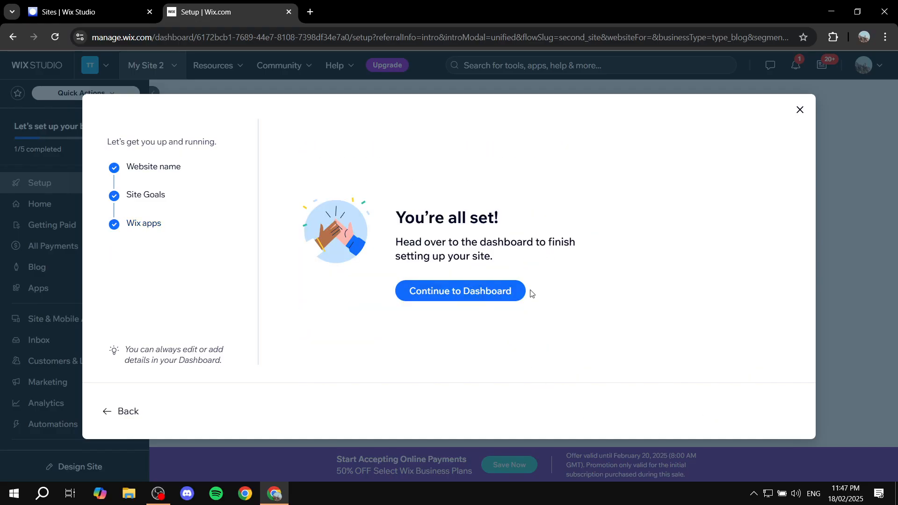
left_click(450, 291)
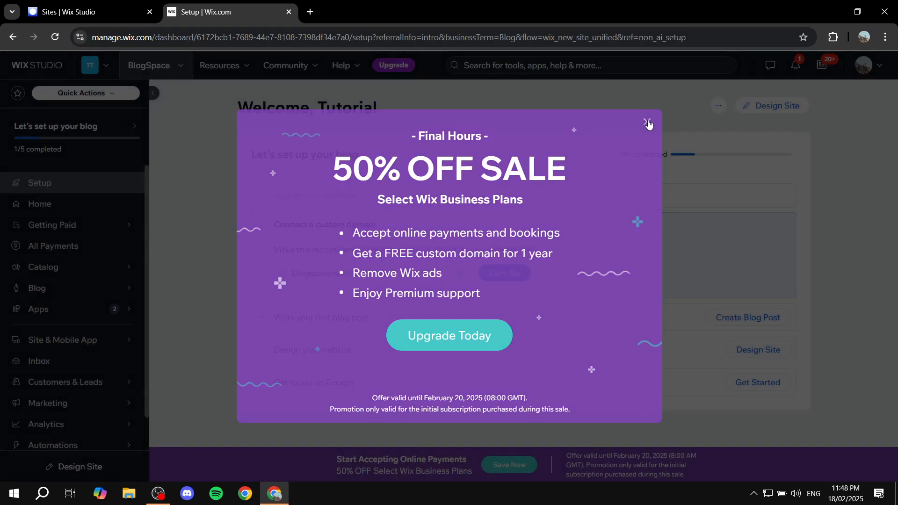
left_click(647, 122)
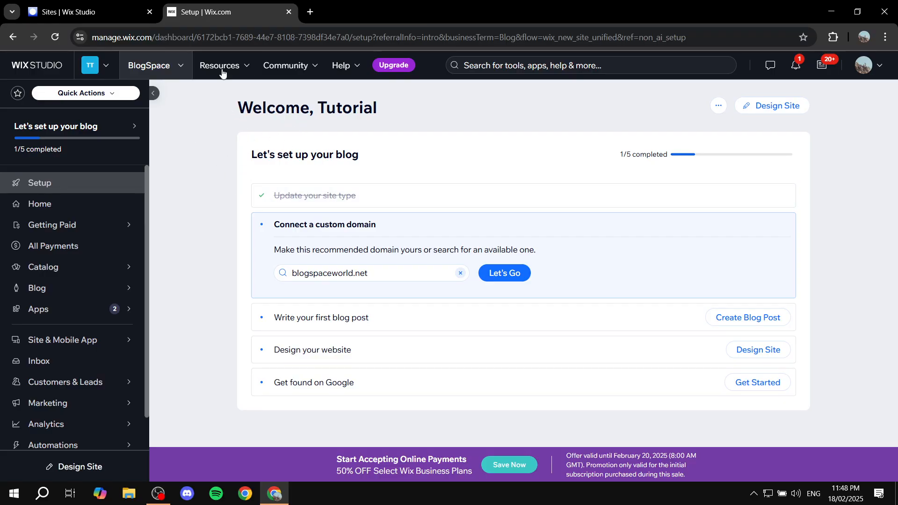
Step: Go back to the list of all sites through wix.com and open the BlogSpace dashboard from it
left_click(215, 40)
type("wix")
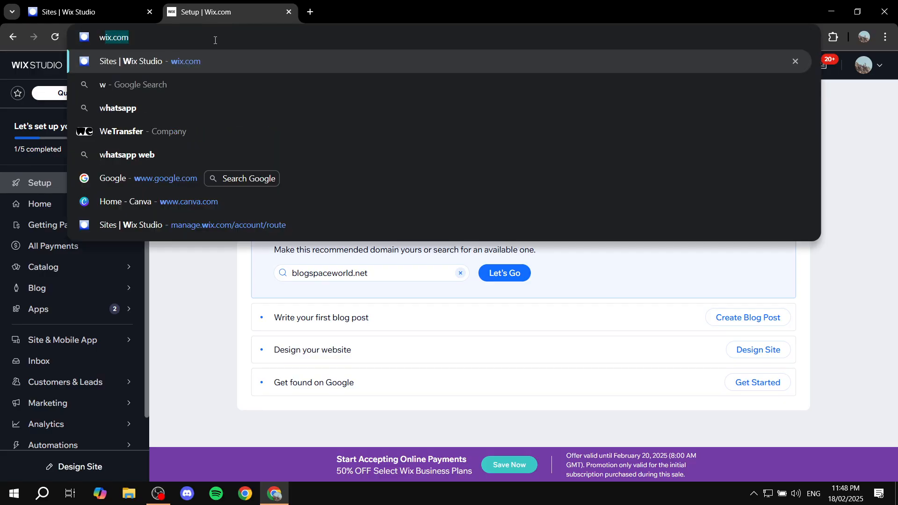
key("Return")
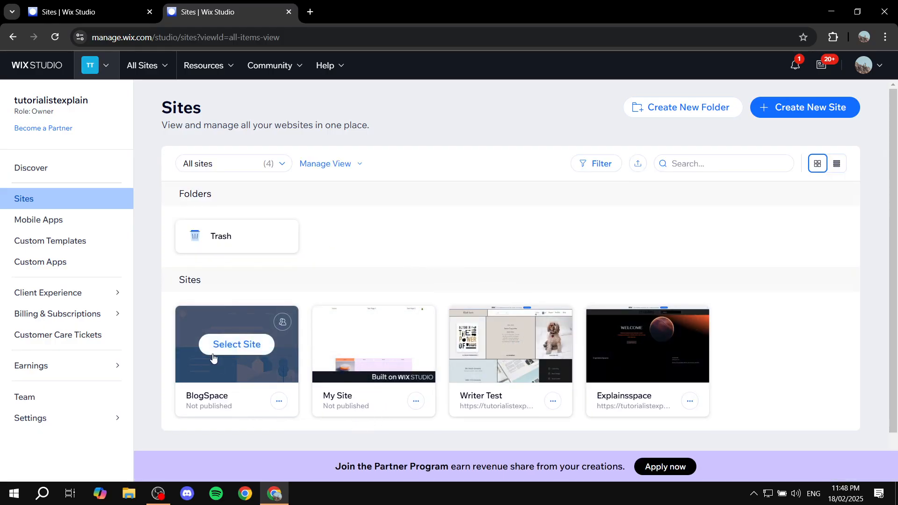
left_click(246, 349)
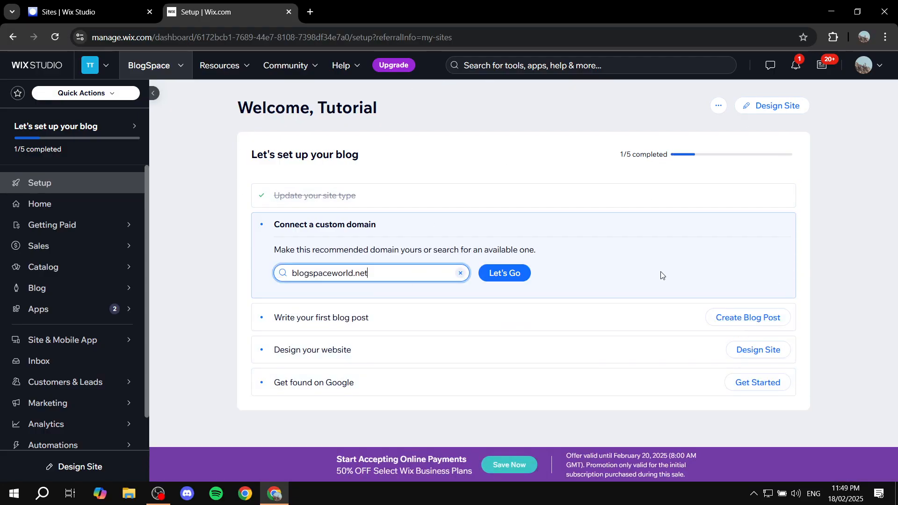
left_click_drag(245, 159, 433, 150)
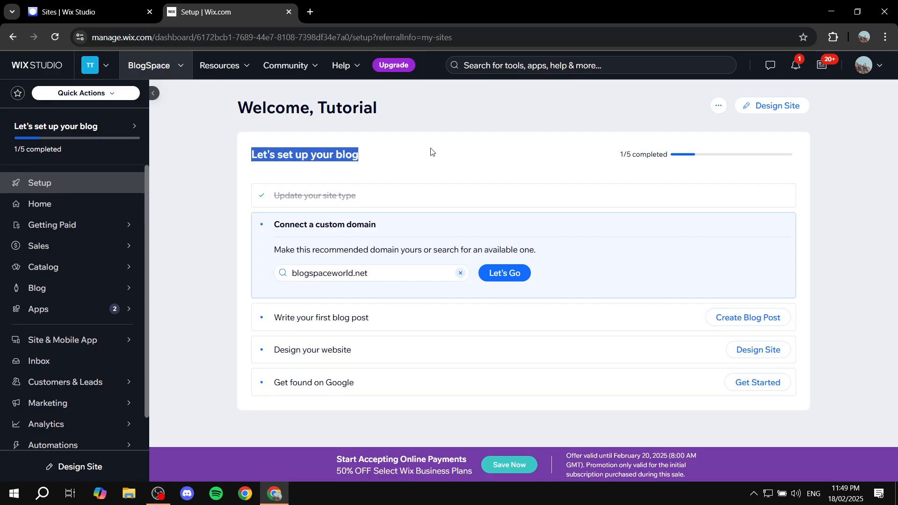
left_click(443, 150)
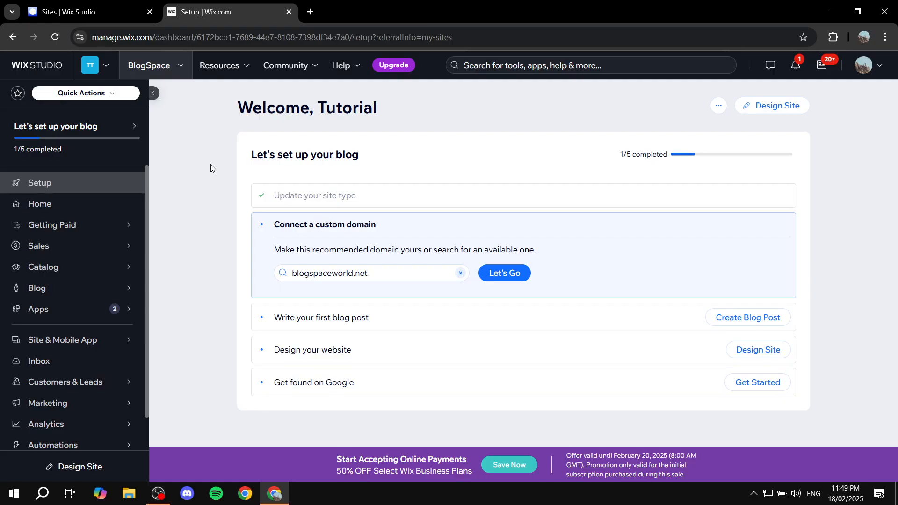
Step: View the dashboard's Home page and open the site's Settings at the Finance & payments section
left_click(84, 209)
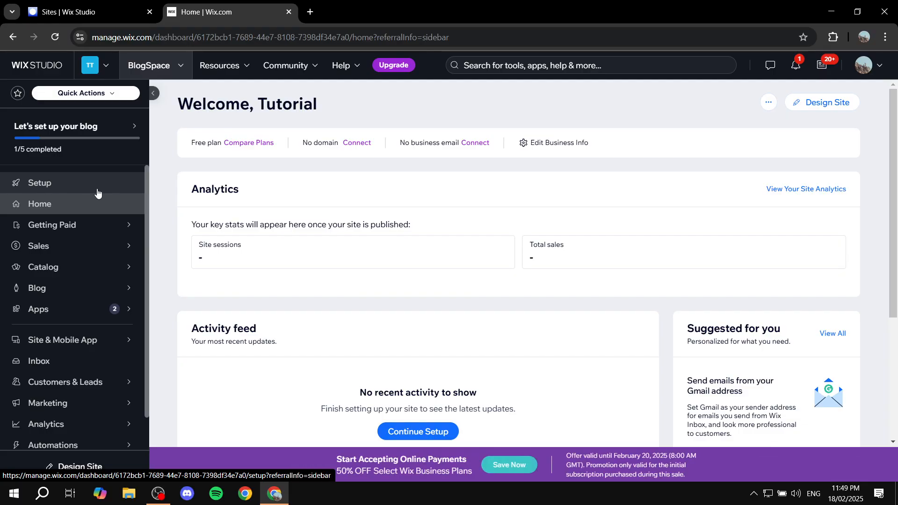
scroll(96, 197, "down", 2)
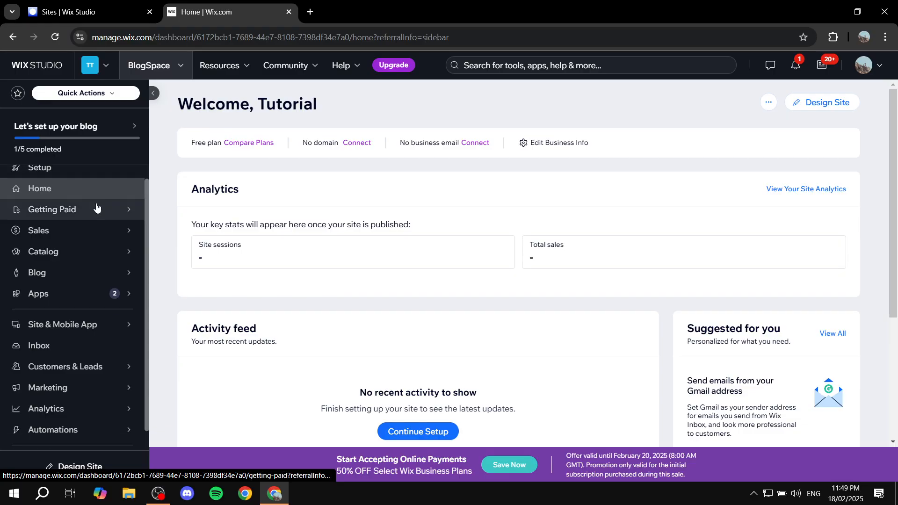
mouse_move(94, 209)
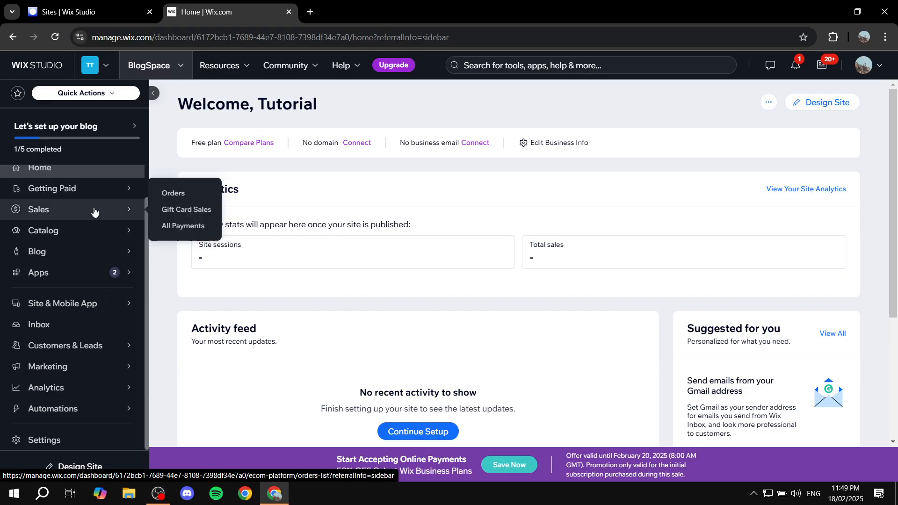
left_click(54, 440)
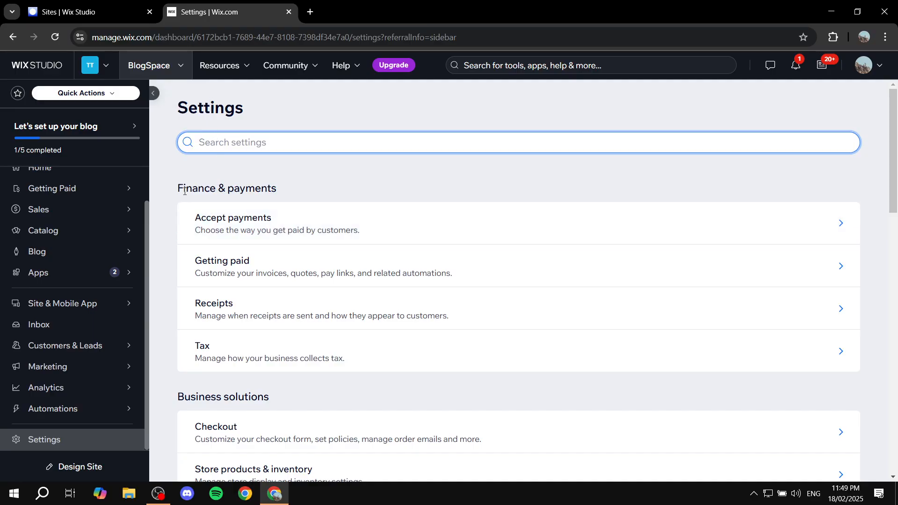
left_click_drag(174, 192, 324, 183)
left_click(324, 183)
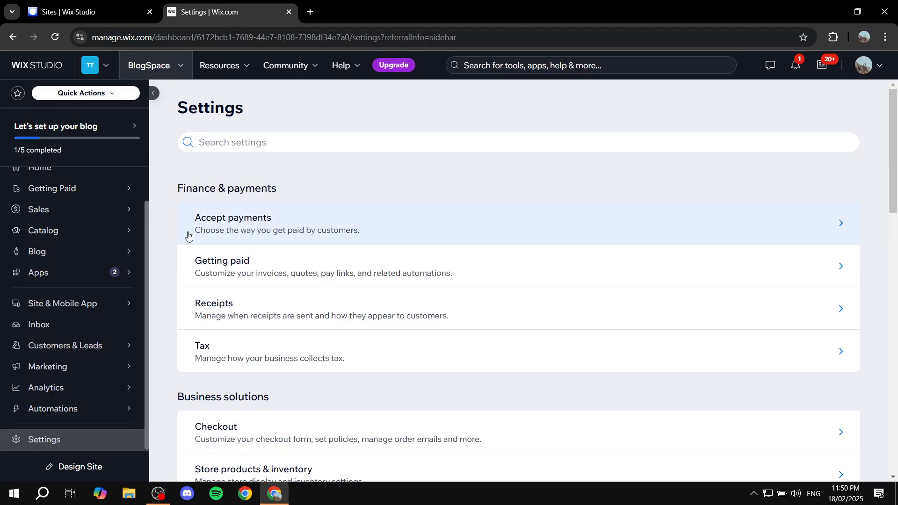
Step: Open the Accept payments settings, dismiss the business location prompt and show more payment options
left_click_drag(228, 188, 329, 189)
left_click(269, 229)
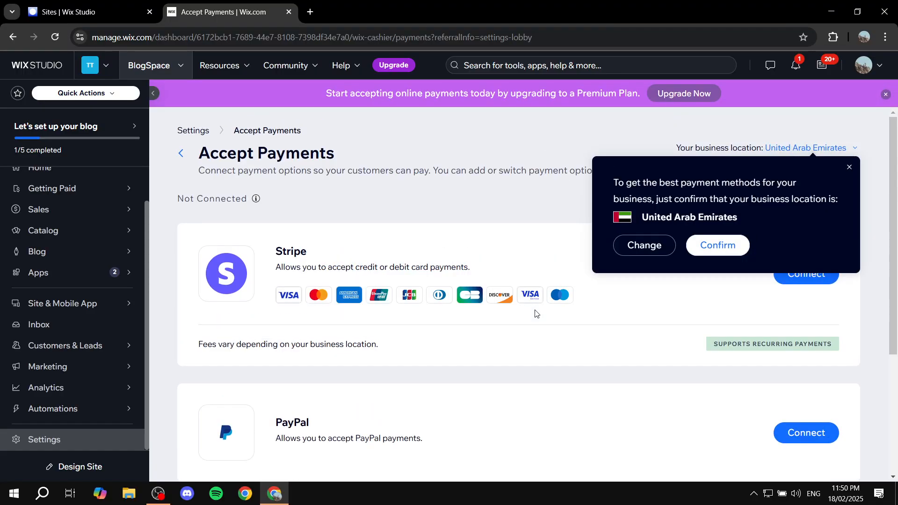
left_click(849, 167)
scroll(679, 245, "down", 4)
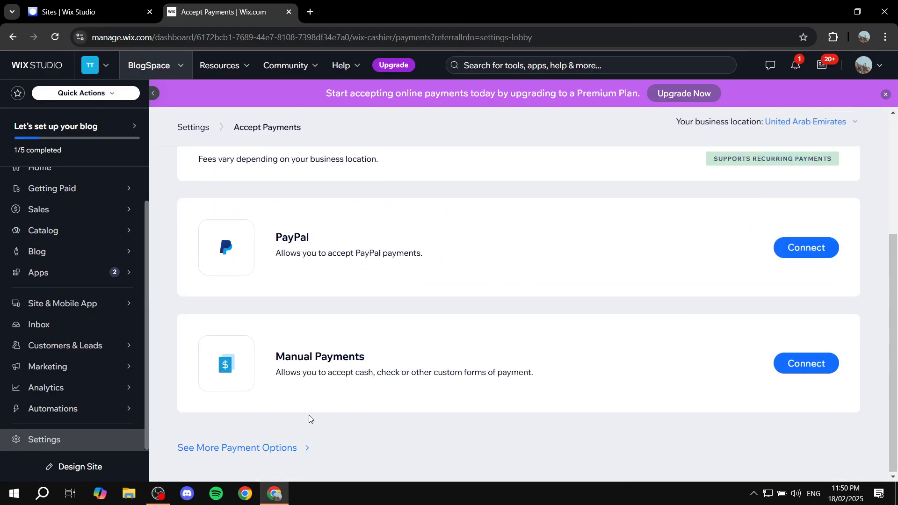
left_click(274, 448)
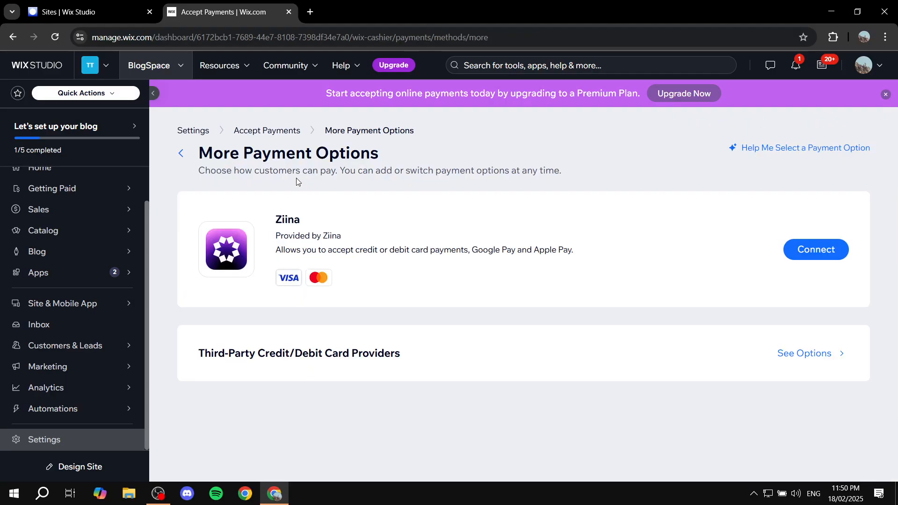
Step: Go back to the Accept Payments page and review the Stripe, PayPal and Manual Payments options
left_click(181, 154)
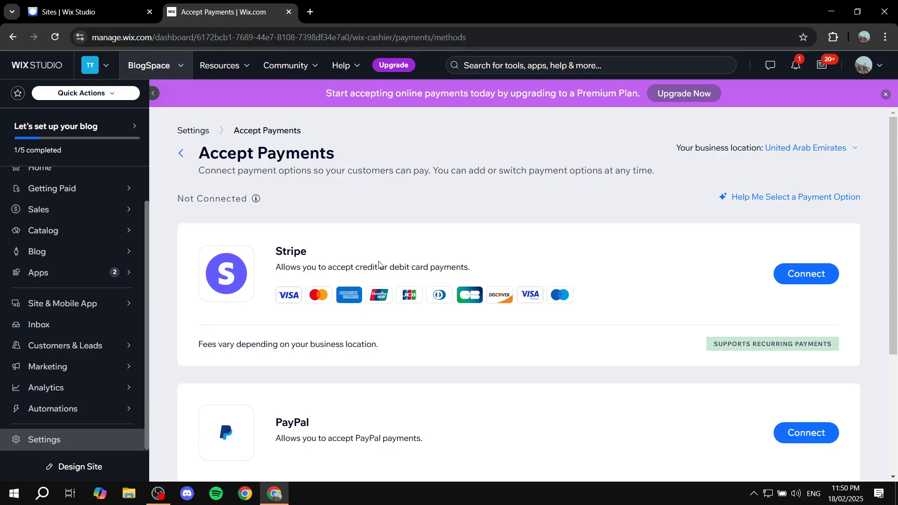
left_click_drag(328, 267, 484, 267)
left_click(484, 270)
scroll(467, 268, "down", 3)
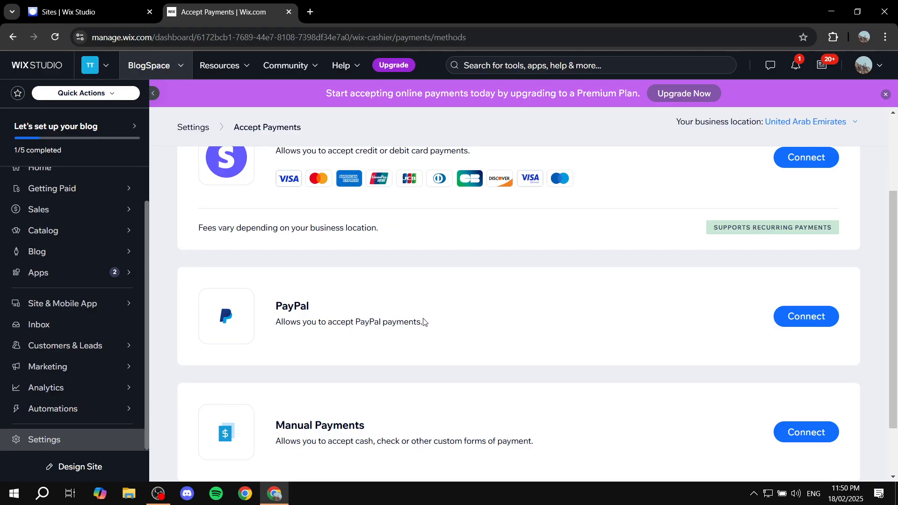
left_click_drag(425, 323, 277, 297)
left_click(460, 290)
scroll(482, 269, "up", 3)
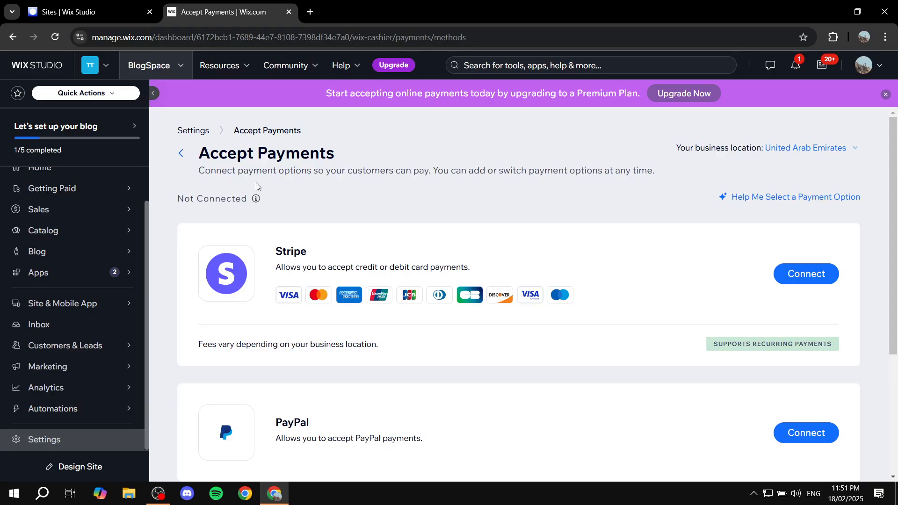
Step: Return to the main Settings page and review its Finance & payments, Business solutions, and Site, domain & SEO sections
left_click(182, 152)
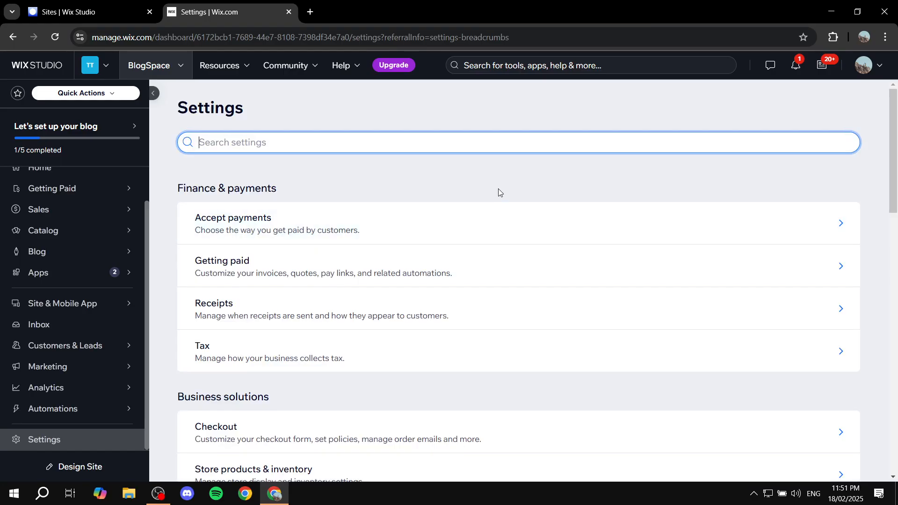
scroll(454, 206, "down", 3)
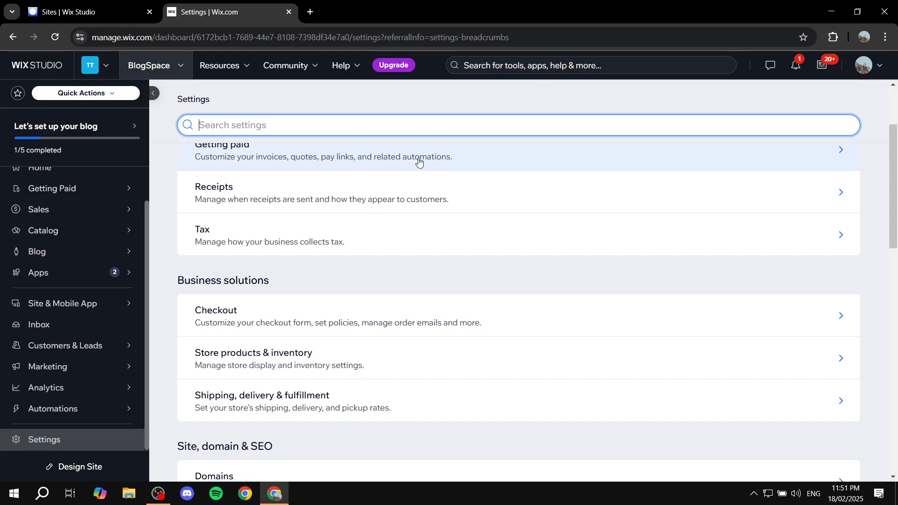
scroll(417, 168, "down", 1)
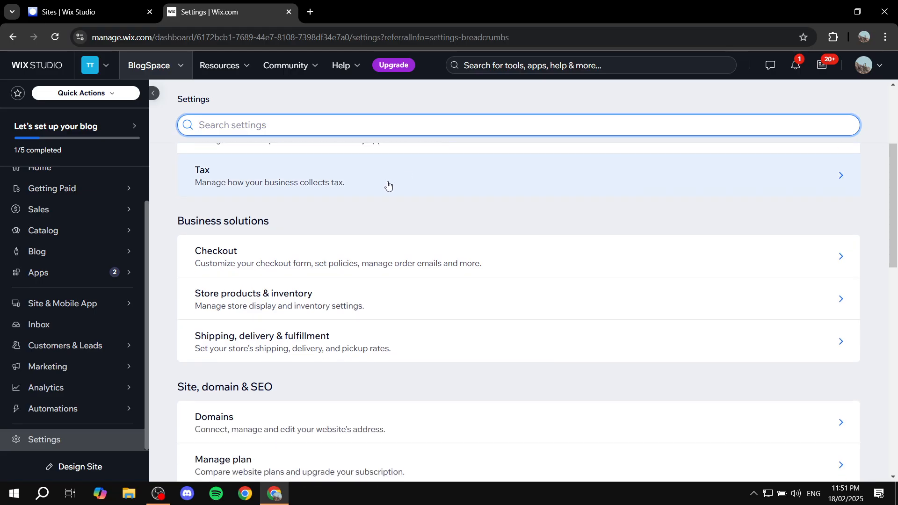
scroll(388, 186, "down", 3)
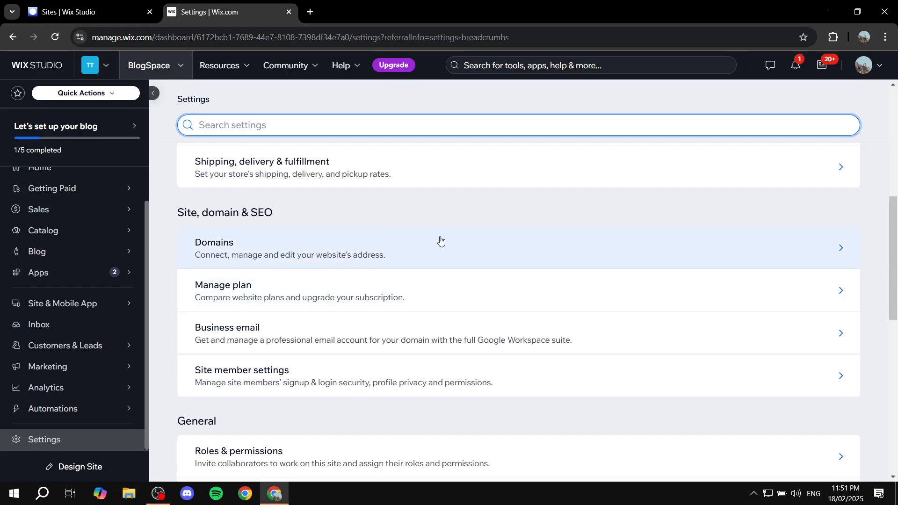
left_click_drag(169, 213, 300, 214)
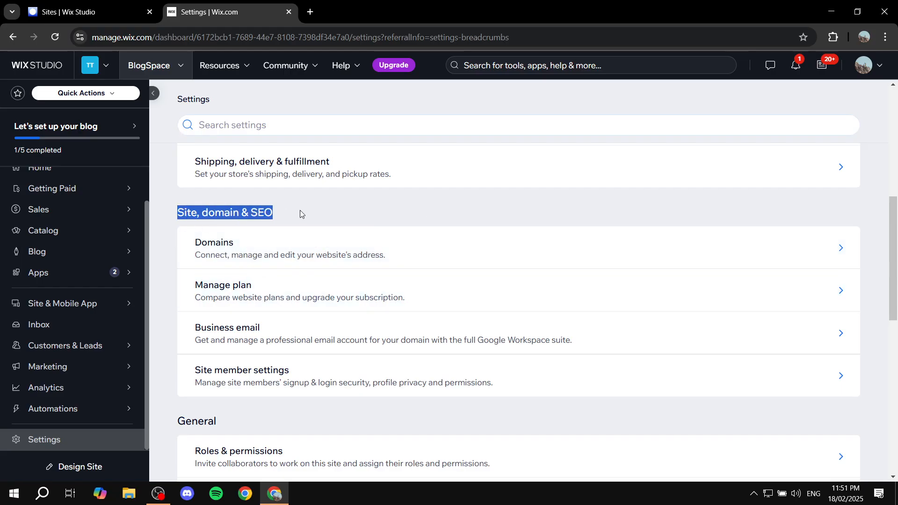
left_click(301, 214)
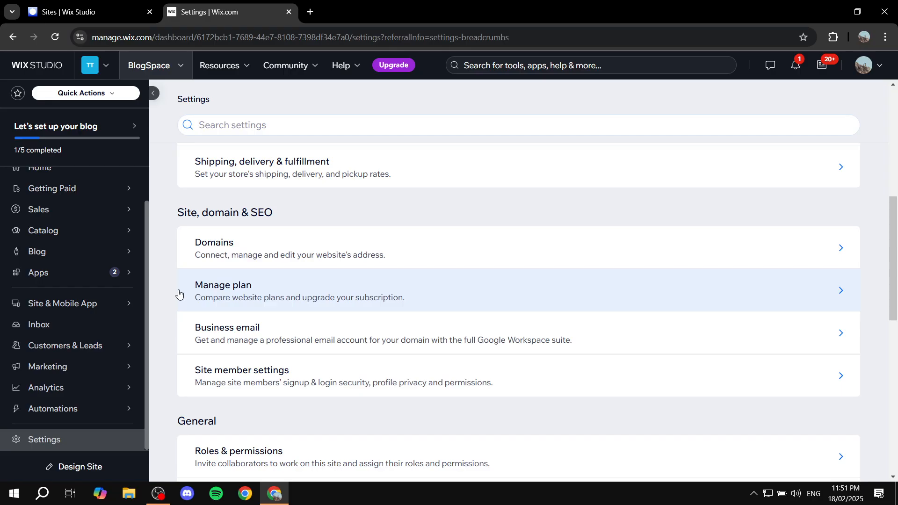
scroll(304, 290, "down", 1)
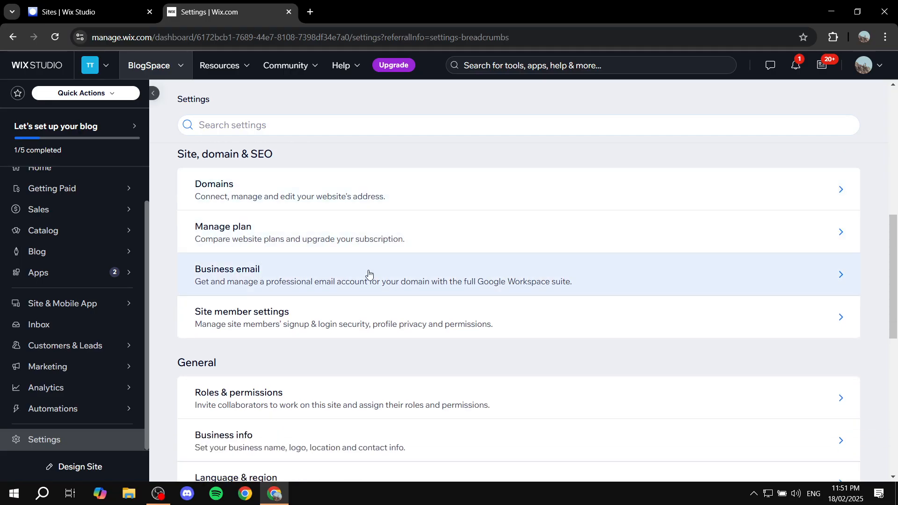
scroll(360, 277, "down", 1)
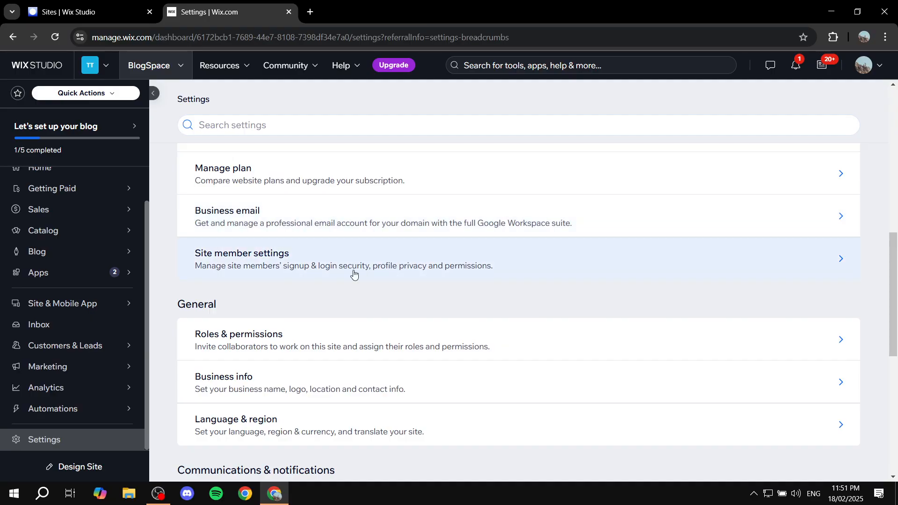
Step: Find the General section of the settings and open Roles & permissions to view the site's collaborators
scroll(447, 248, "down", 1)
scroll(447, 250, "down", 1)
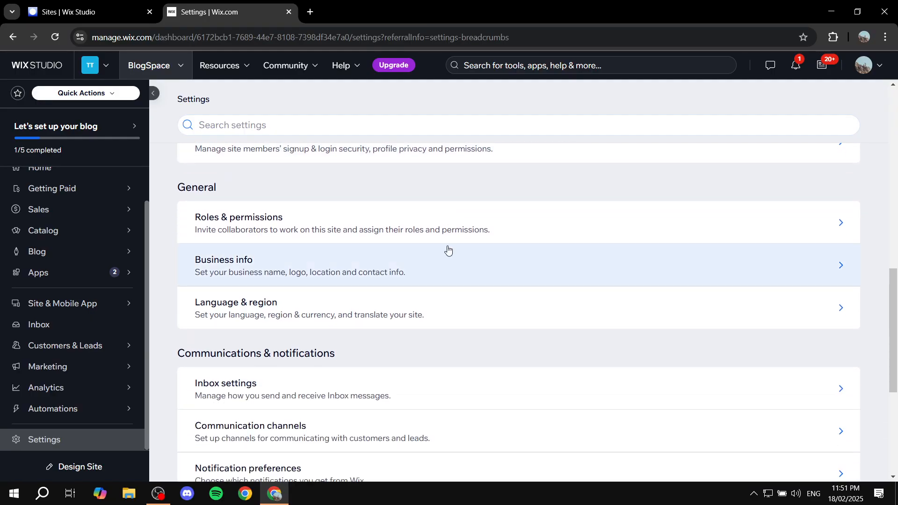
left_click_drag(173, 188, 270, 188)
left_click(276, 195)
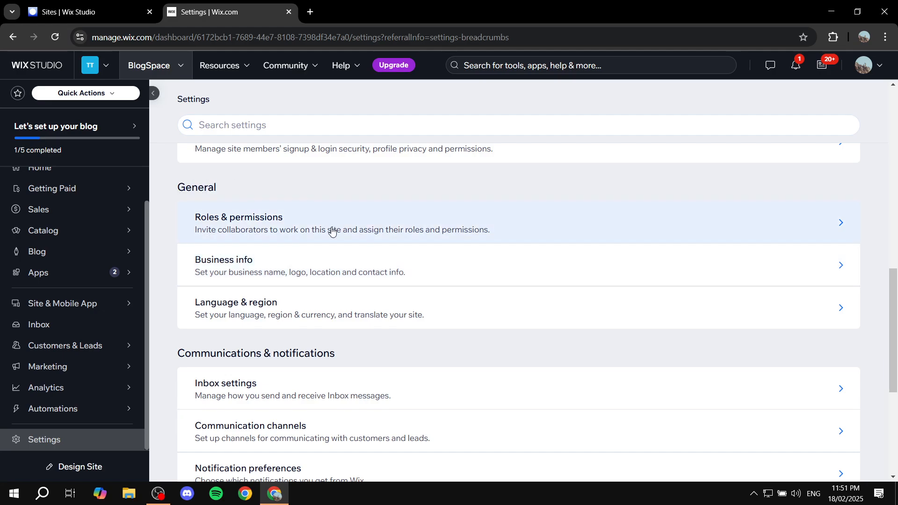
left_click(311, 228)
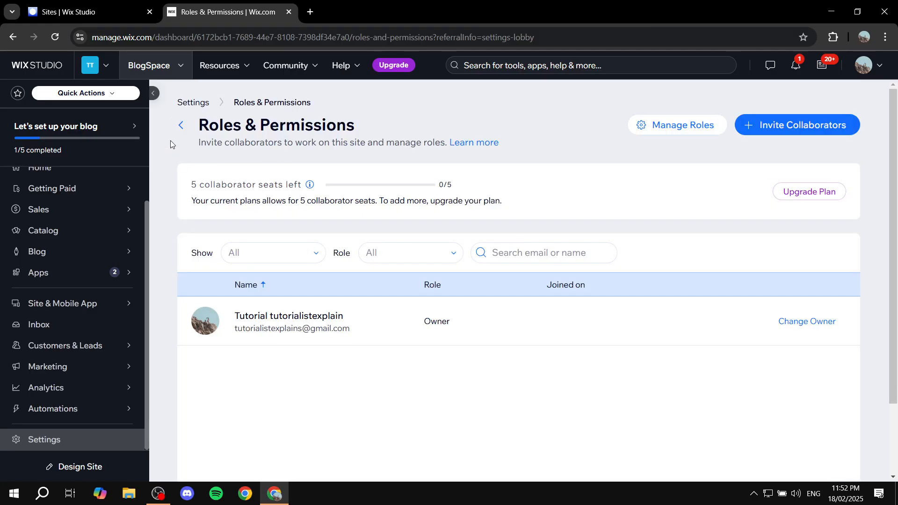
Step: Go back to Settings, open Business info and review its profile, location and contact fields
left_click(180, 125)
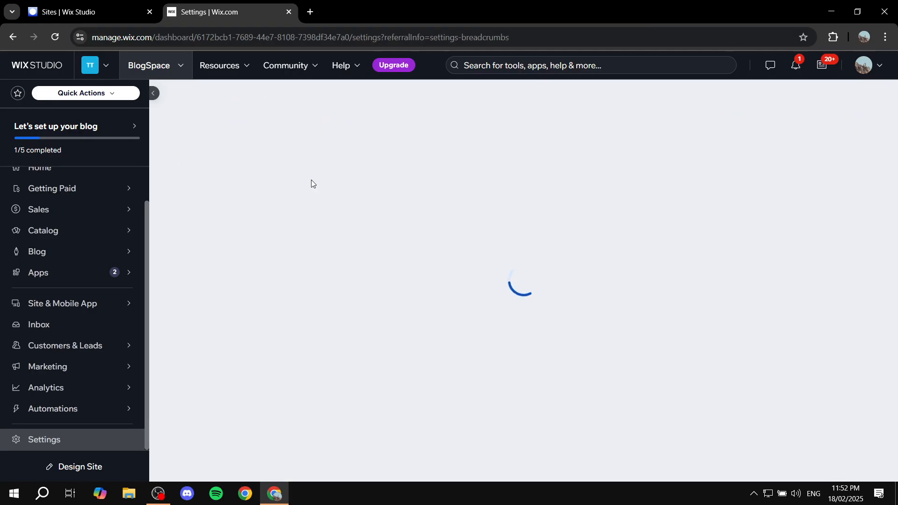
scroll(311, 185, "down", 10)
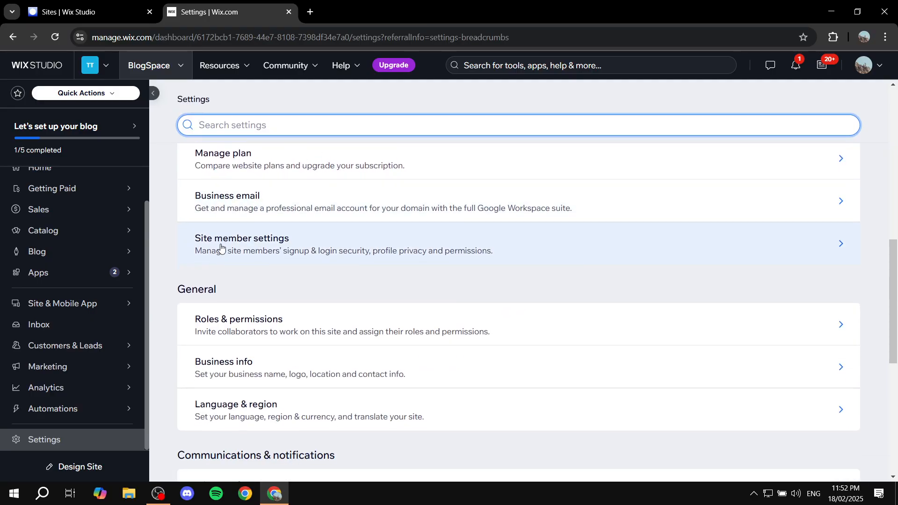
scroll(300, 243, "down", 2)
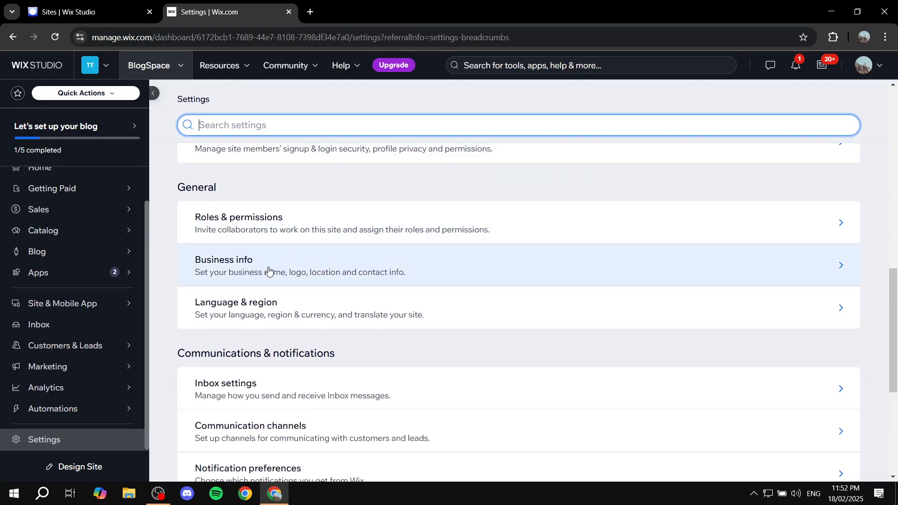
left_click(272, 267)
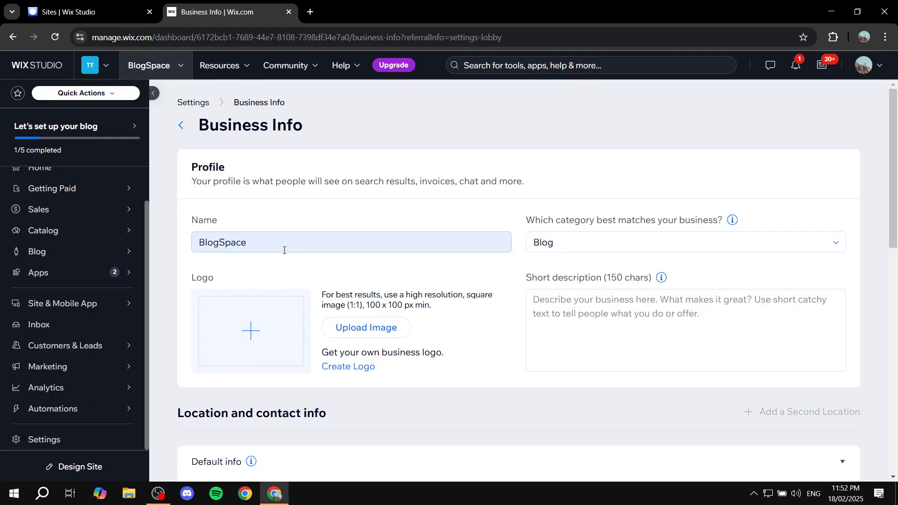
scroll(291, 245, "down", 5)
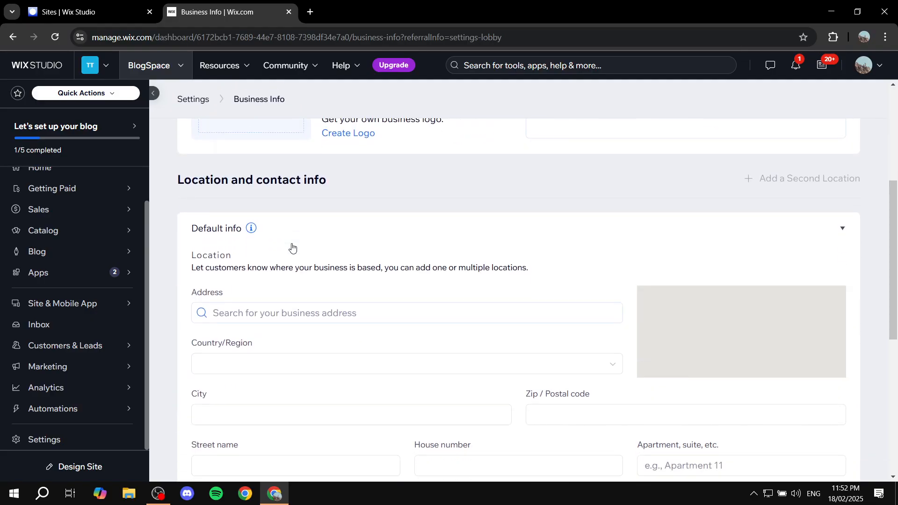
scroll(301, 243, "down", 7)
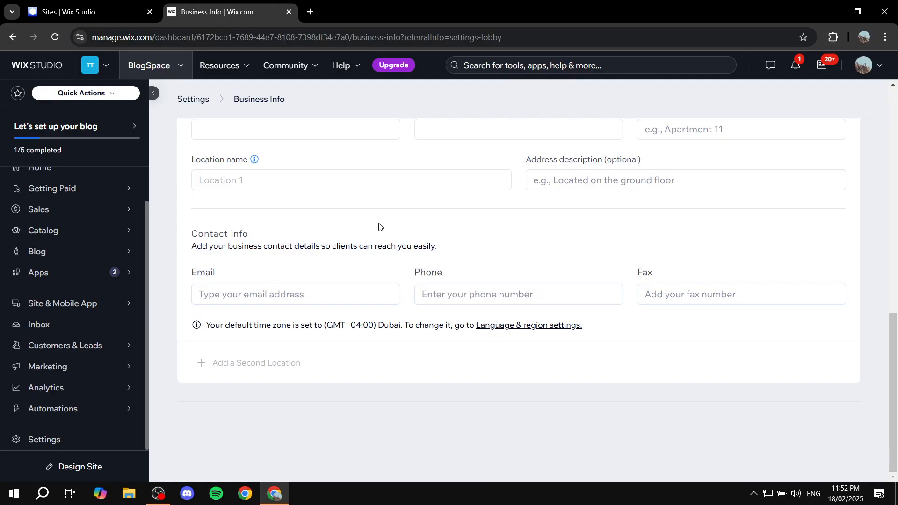
scroll(378, 227, "up", 10)
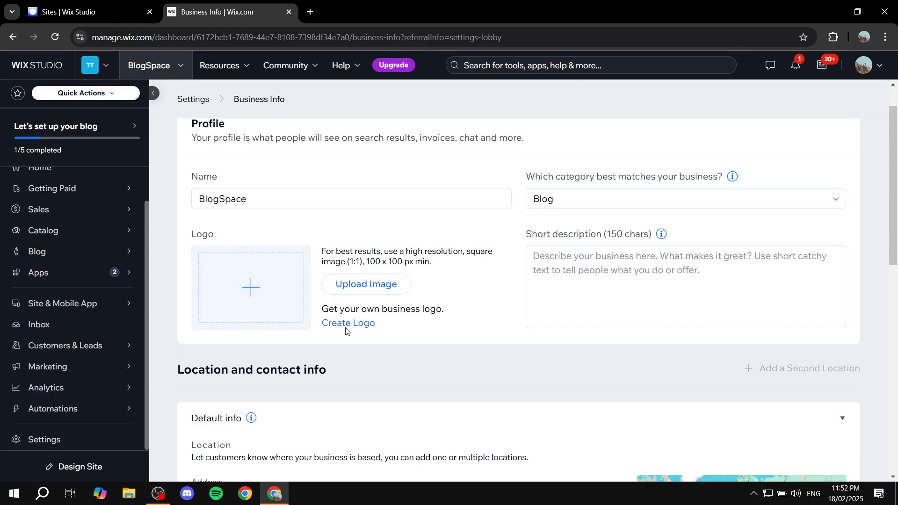
Step: Upload Tutorial.png from the Explainer Media folder as the business logo and save the business info
left_click(356, 284)
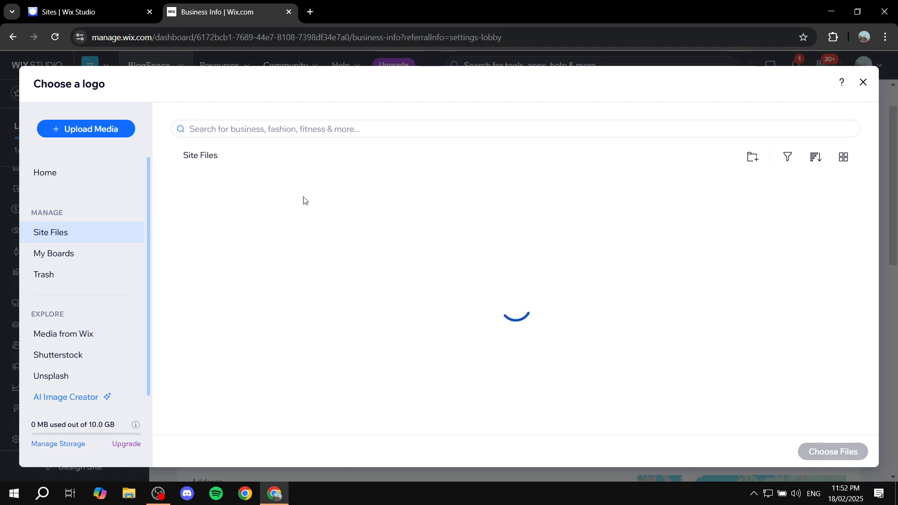
left_click(85, 129)
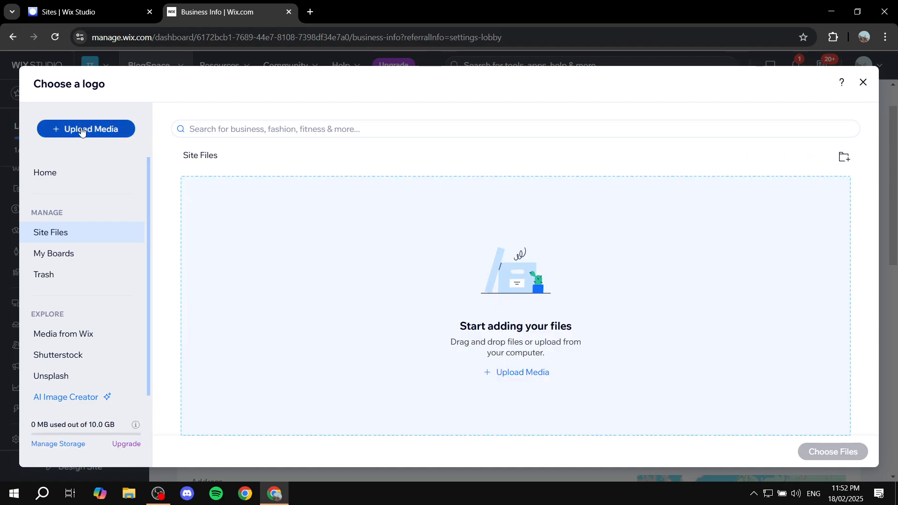
left_click(493, 293)
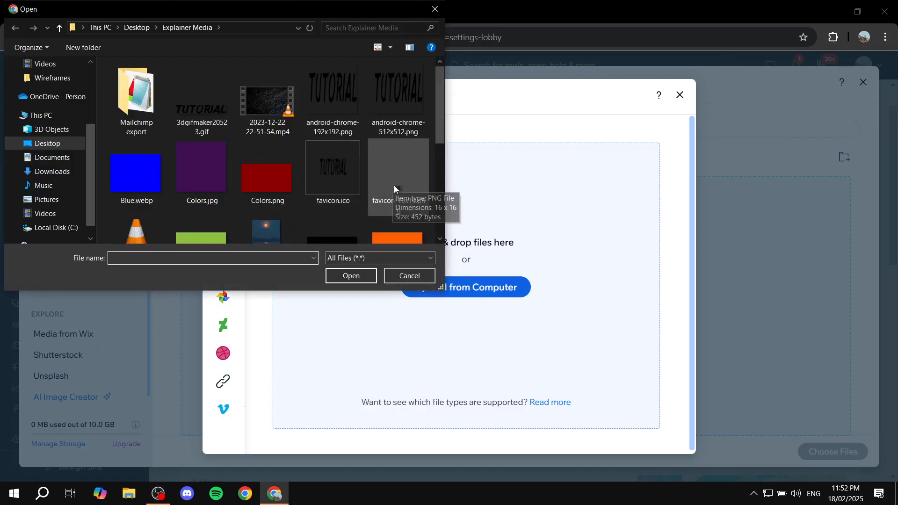
scroll(393, 187, "down", 5)
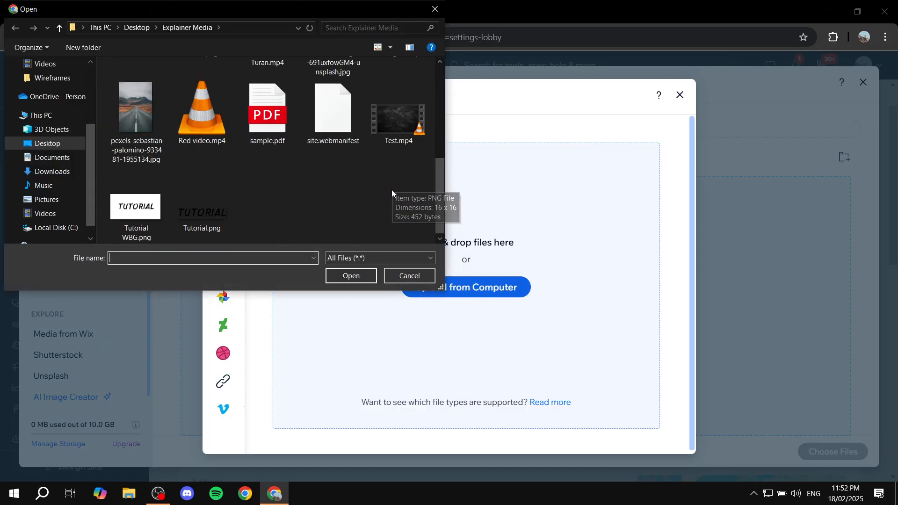
double_click(214, 208)
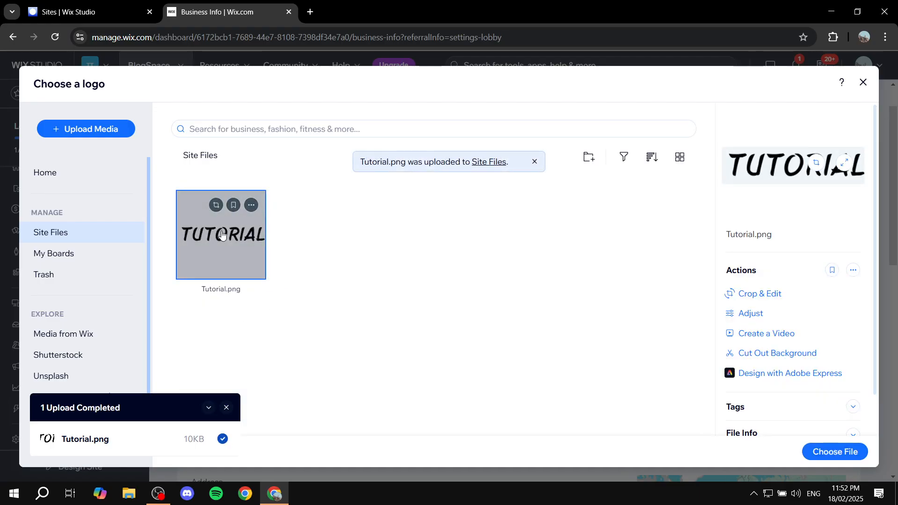
left_click(829, 451)
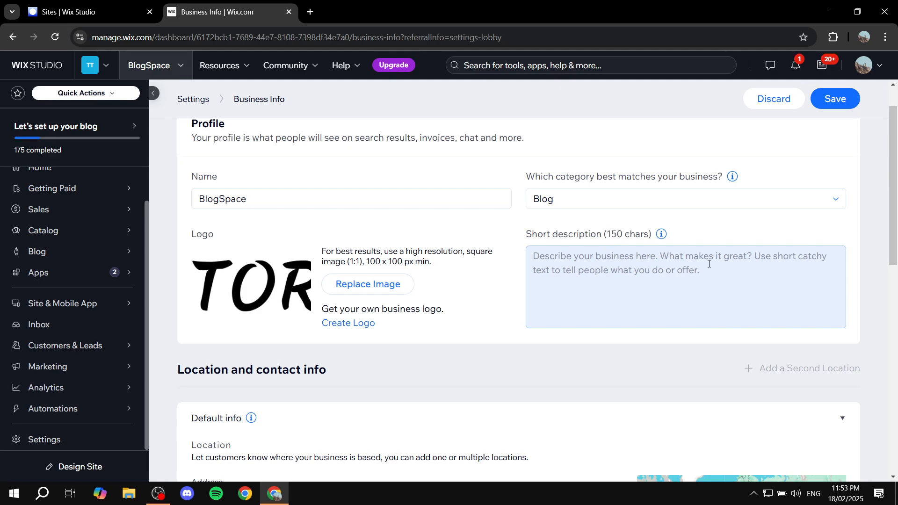
left_click(842, 98)
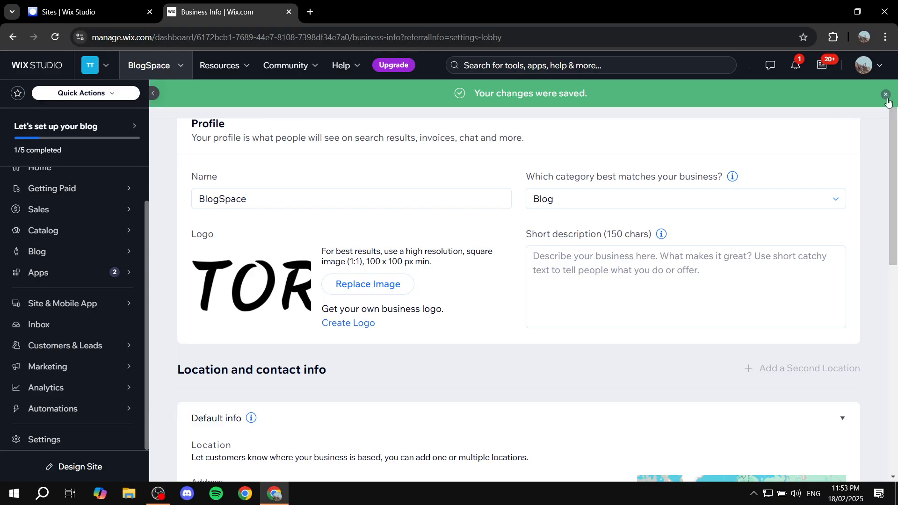
Step: Return to the Settings page and look through its General, Communications & notifications, and Development & integrations sections
left_click(45, 439)
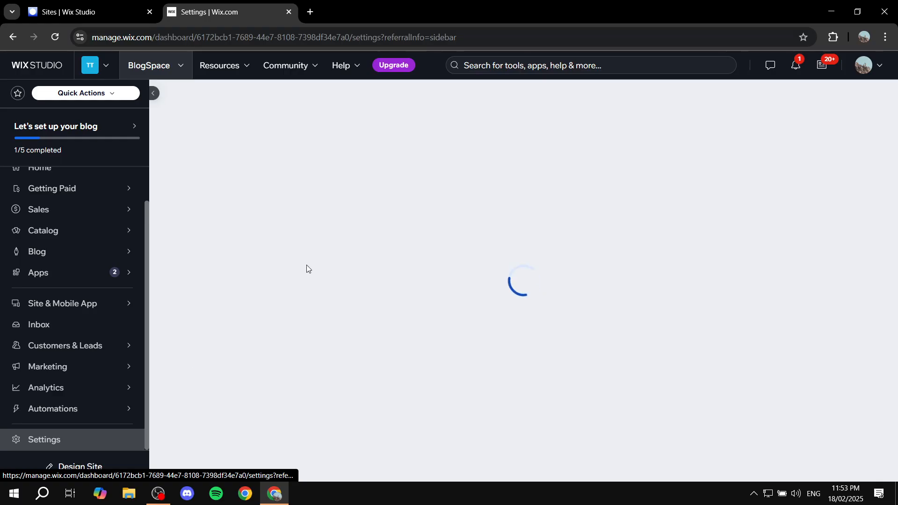
scroll(302, 252, "down", 8)
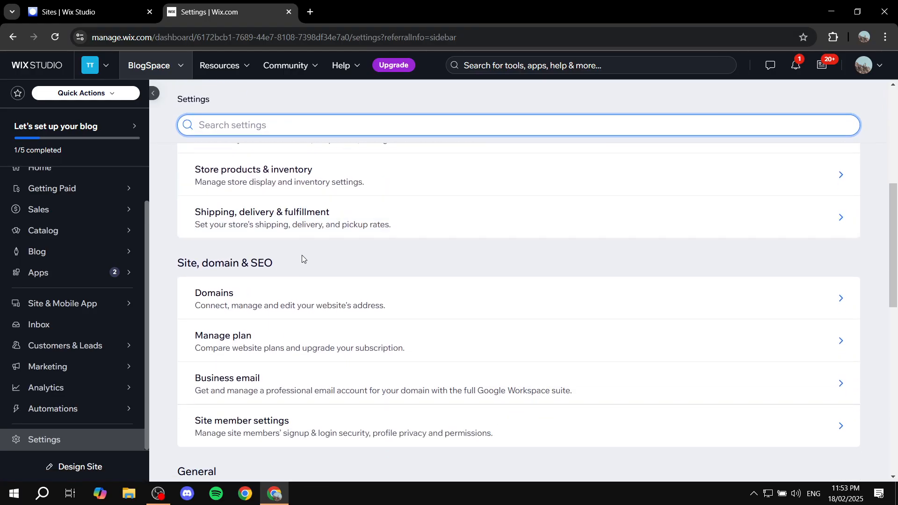
scroll(297, 230, "down", 5)
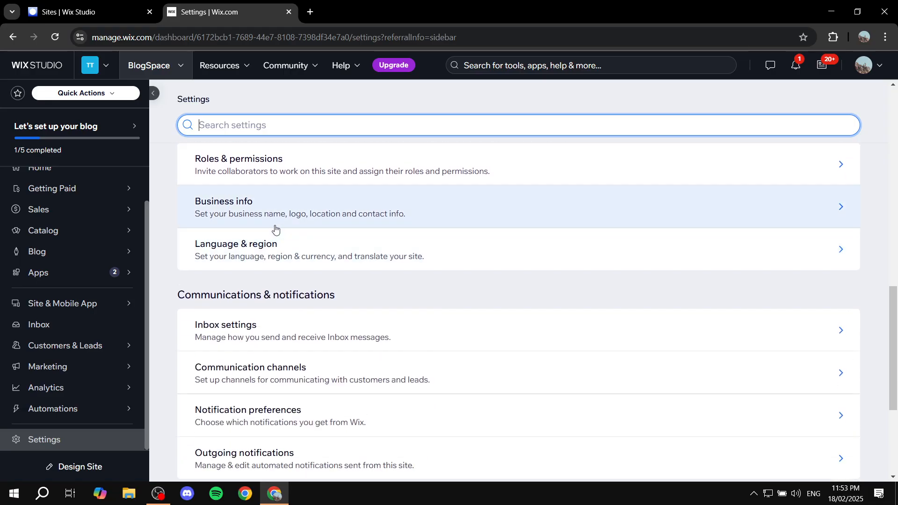
scroll(275, 229, "down", 4)
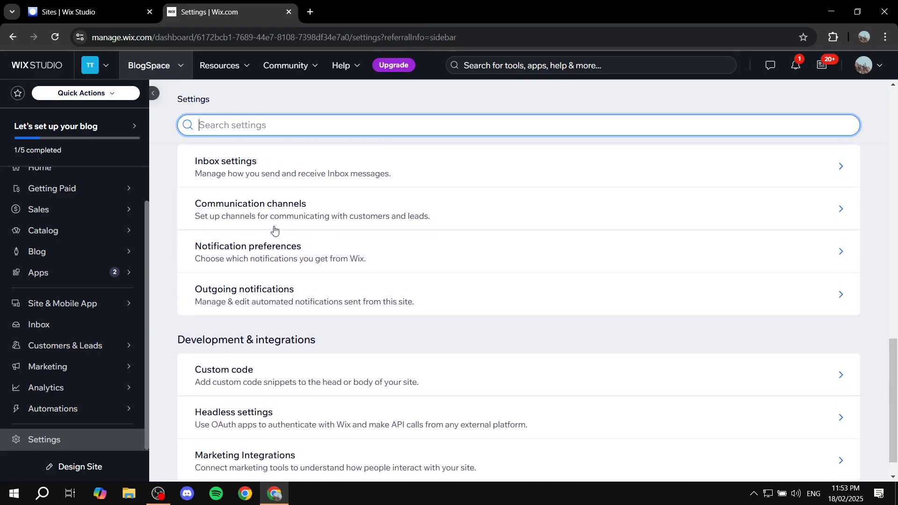
scroll(328, 279, "up", 7)
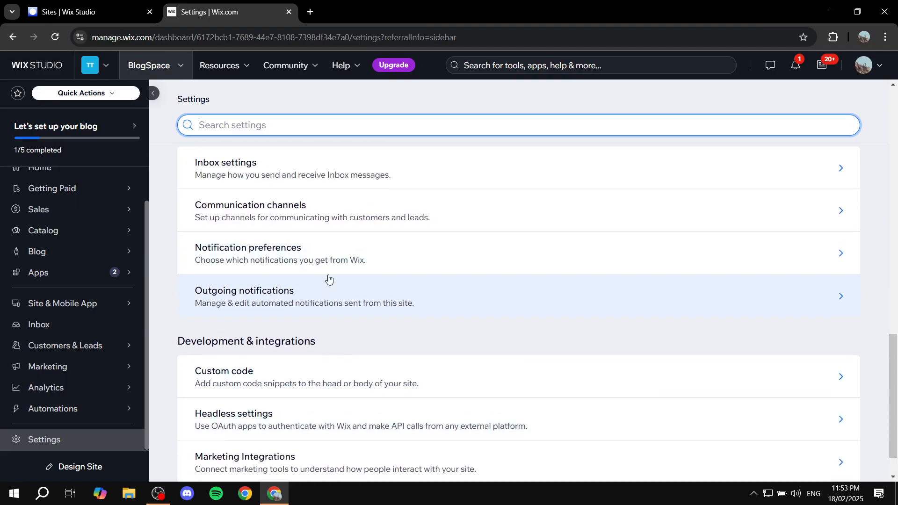
scroll(316, 315, "up", 8)
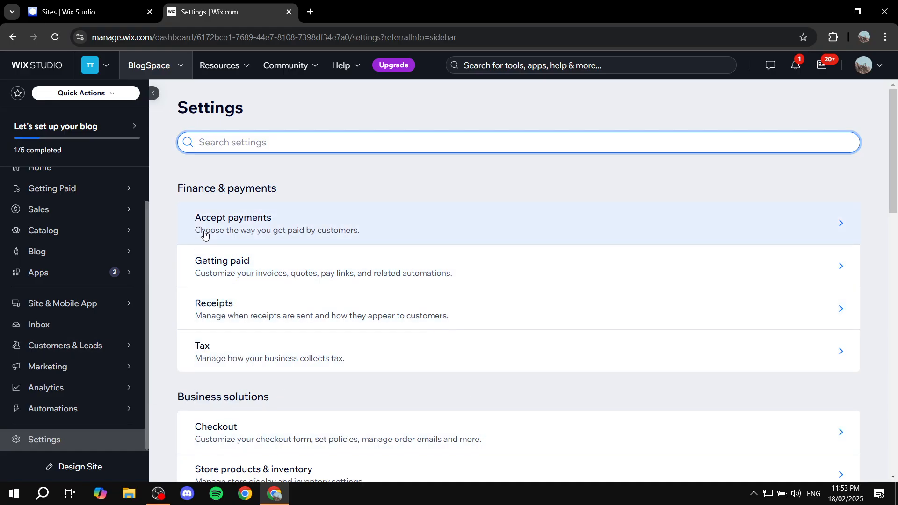
mouse_move(100, 392)
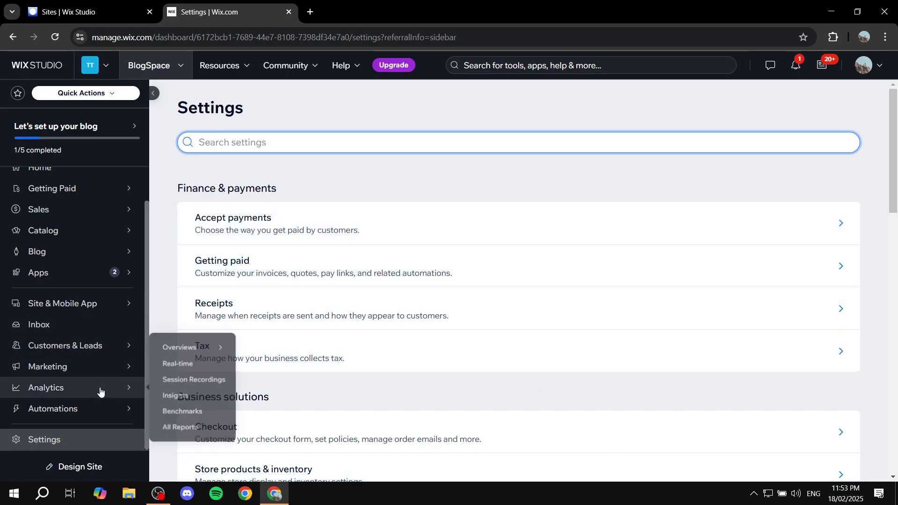
Step: Return to the site dashboard's Home page and start designing the site
scroll(100, 391, "up", 1)
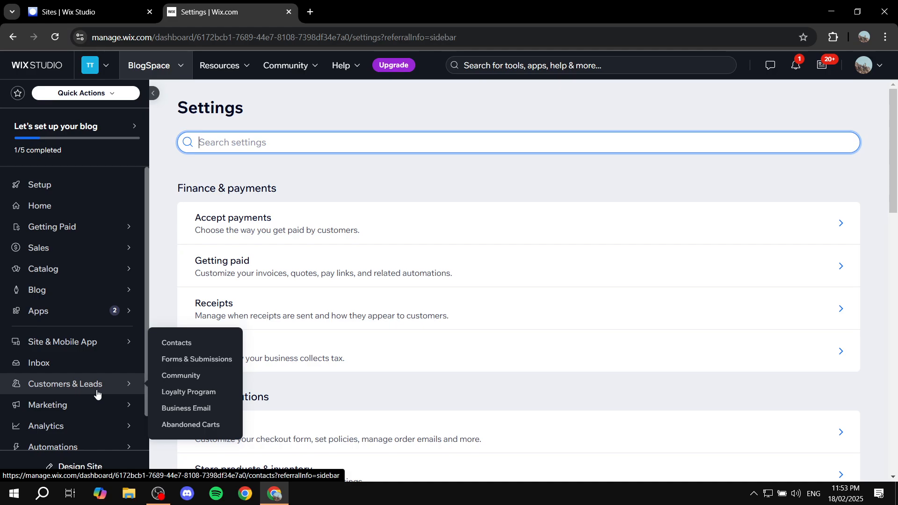
left_click(88, 206)
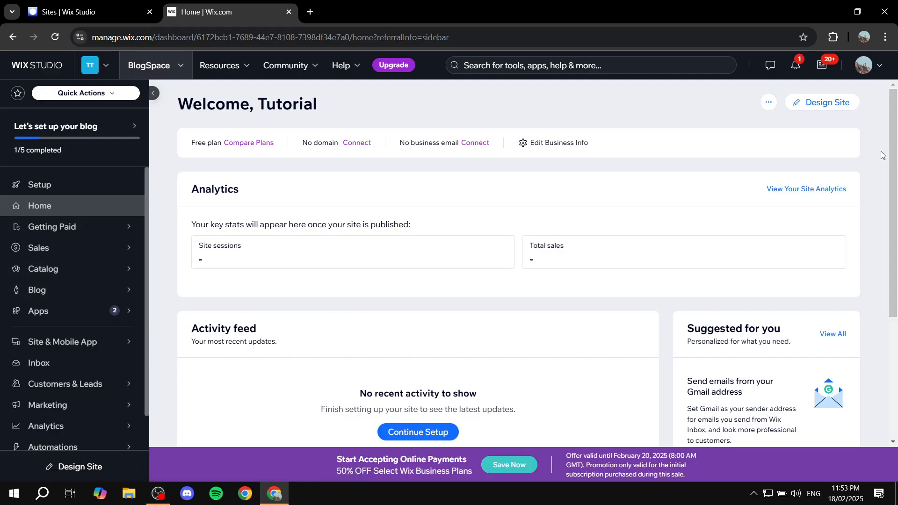
left_click(828, 102)
left_click(829, 102)
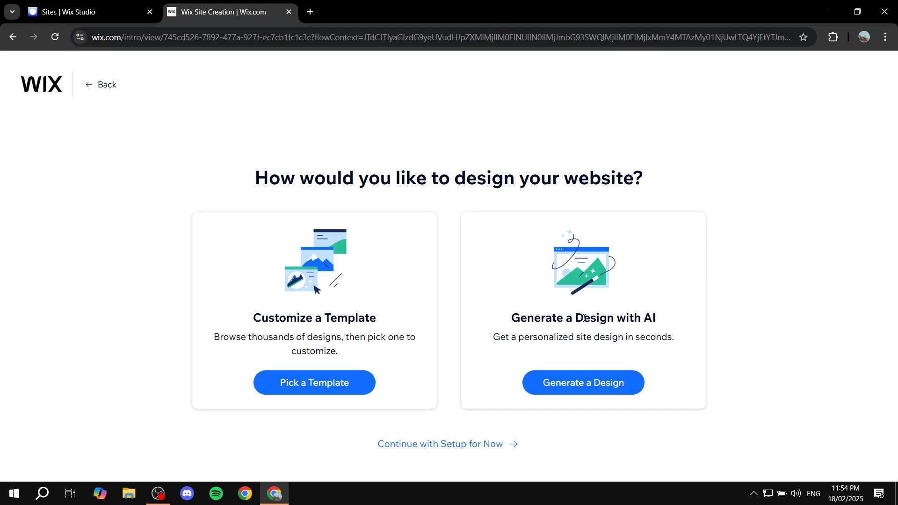
Step: Compare the Customize a Template and Generate a Design with AI options for designing the website
left_click_drag(584, 318, 720, 317)
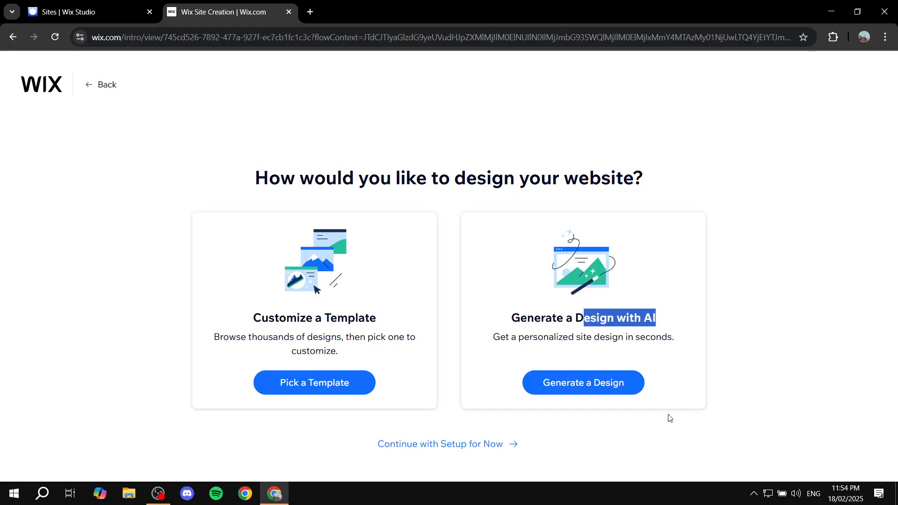
left_click(730, 369)
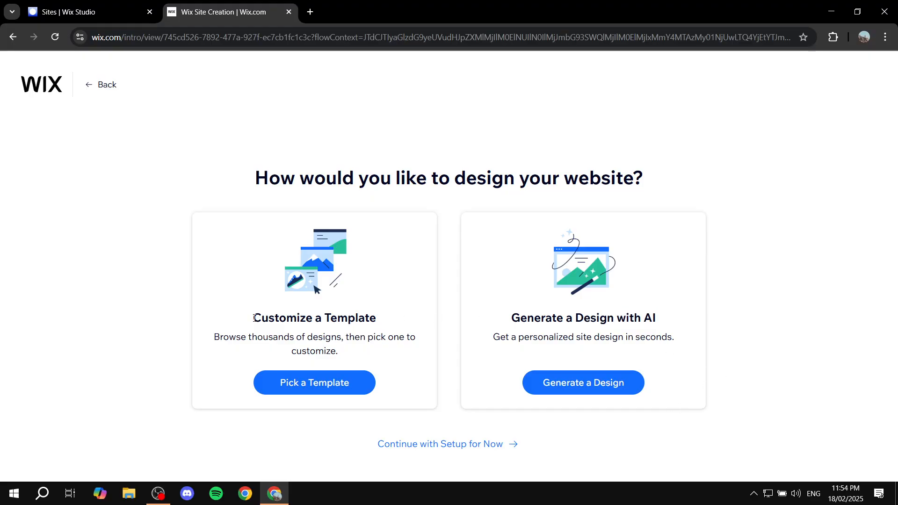
left_click_drag(249, 324, 411, 323)
left_click(411, 323)
left_click_drag(482, 315, 701, 316)
left_click(659, 319)
left_click_drag(327, 318, 416, 317)
left_click(415, 317)
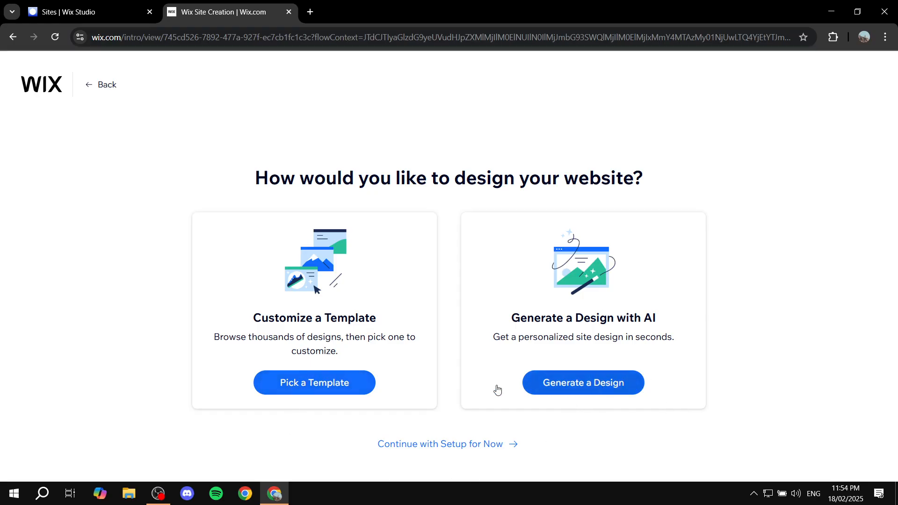
Step: Choose to customize a template and search the template library for the Photography category
left_click(323, 382)
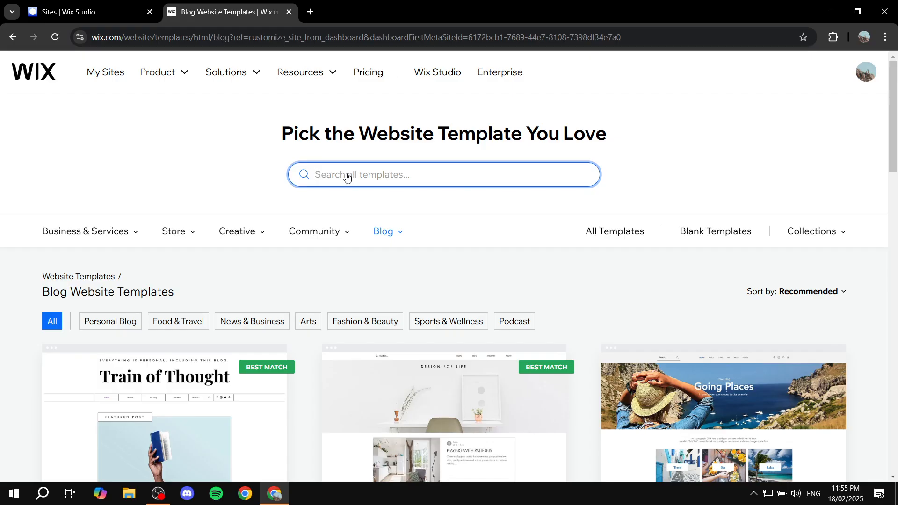
type("Photogr")
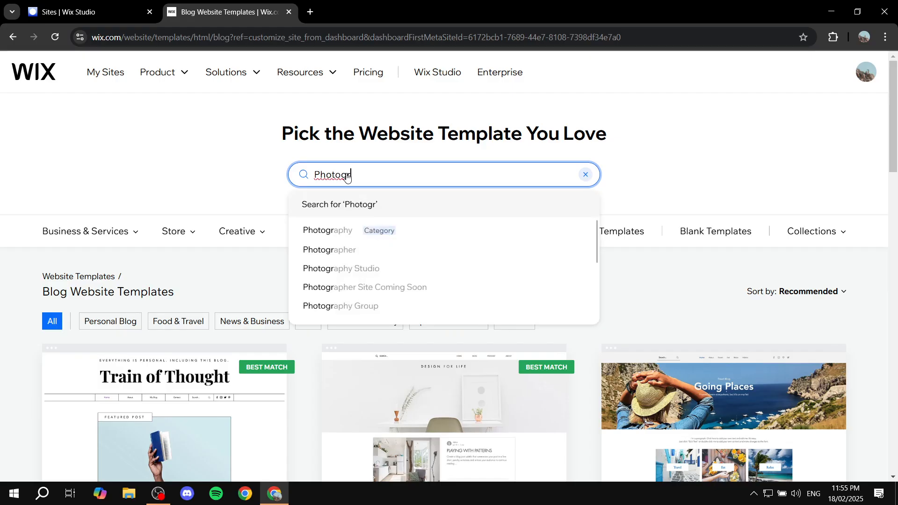
left_click(343, 229)
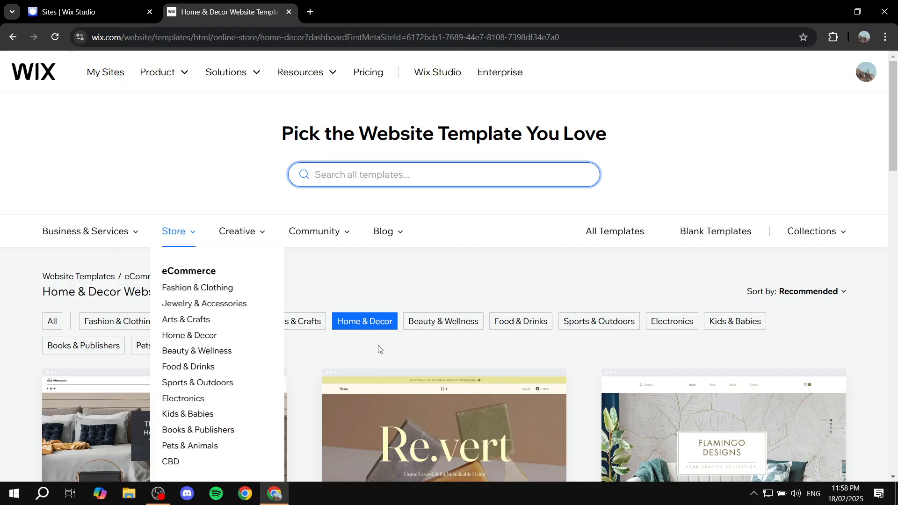
Step: Browse the Home & Decor store templates and open the Plant Store template for editing
scroll(391, 225, "down", 8)
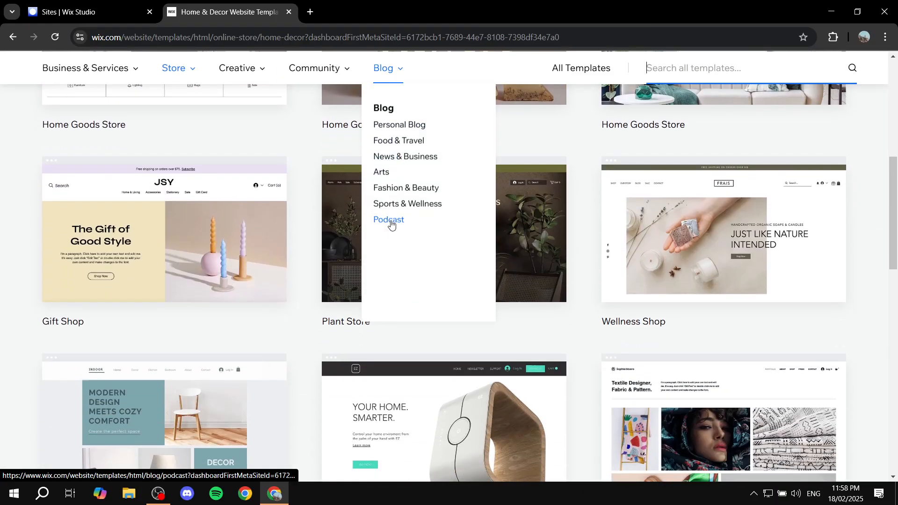
mouse_move(532, 251)
scroll(502, 233, "up", 1)
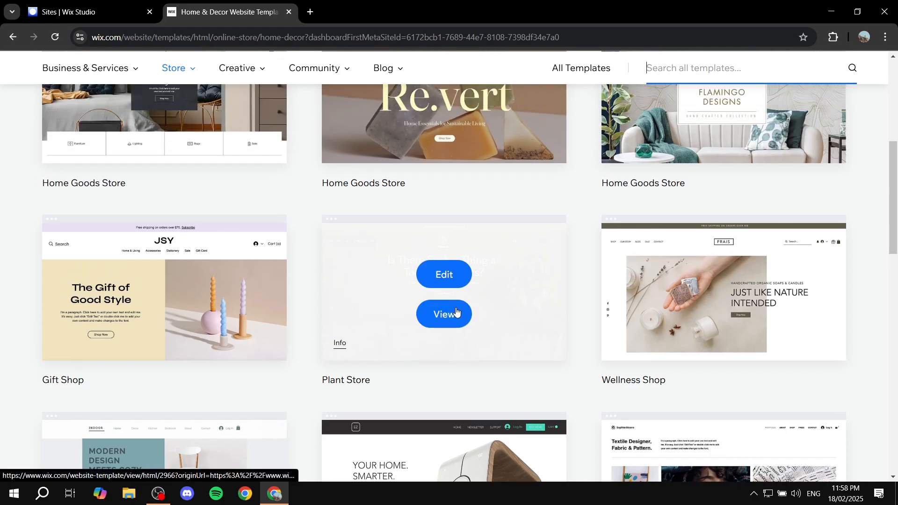
left_click(444, 276)
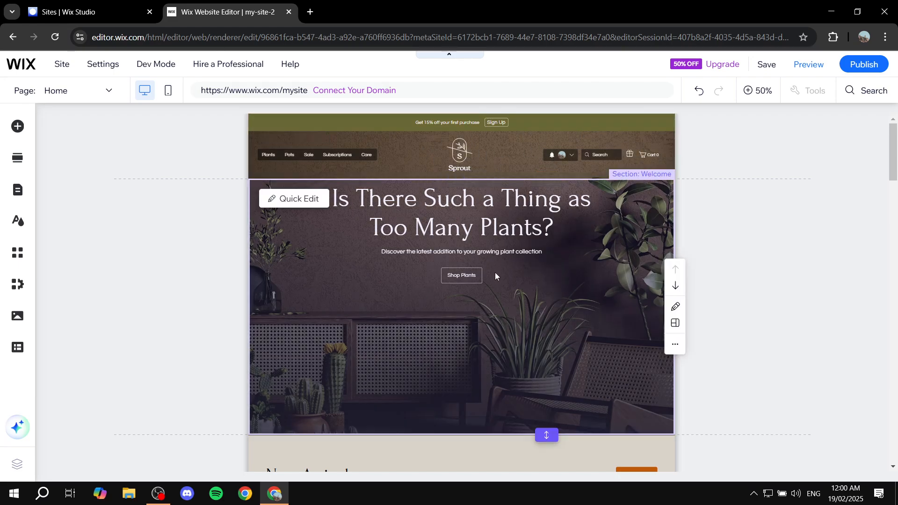
Step: Look through the sections of the Plant Store template's home page in the editor
scroll(496, 287, "down", 8)
scroll(496, 288, "down", 10)
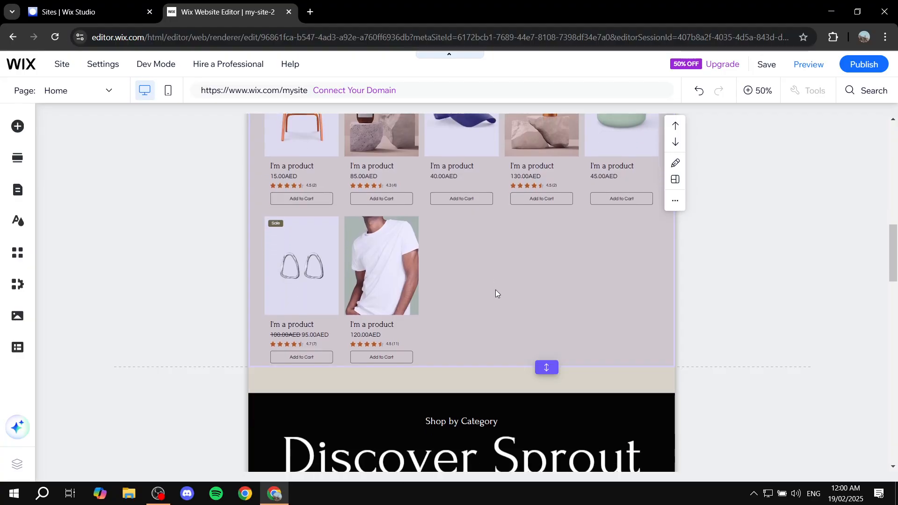
scroll(496, 293, "down", 5)
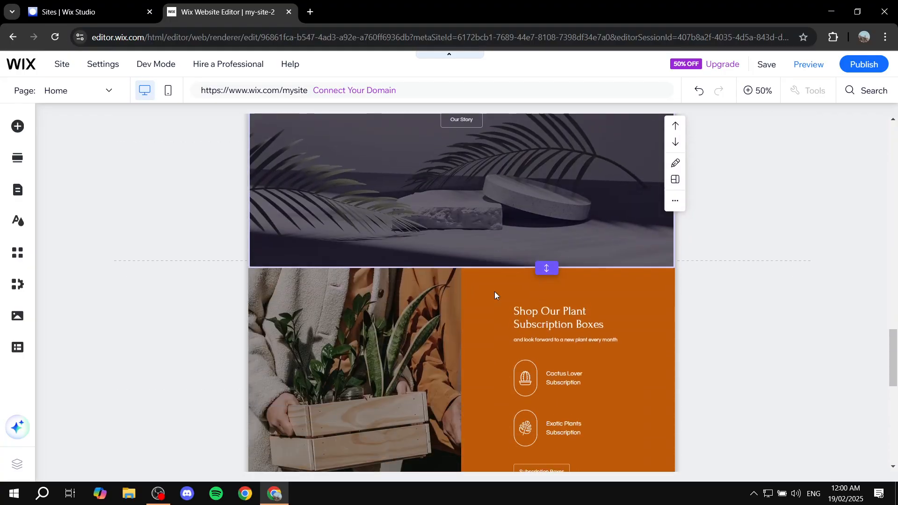
scroll(494, 292, "up", 20)
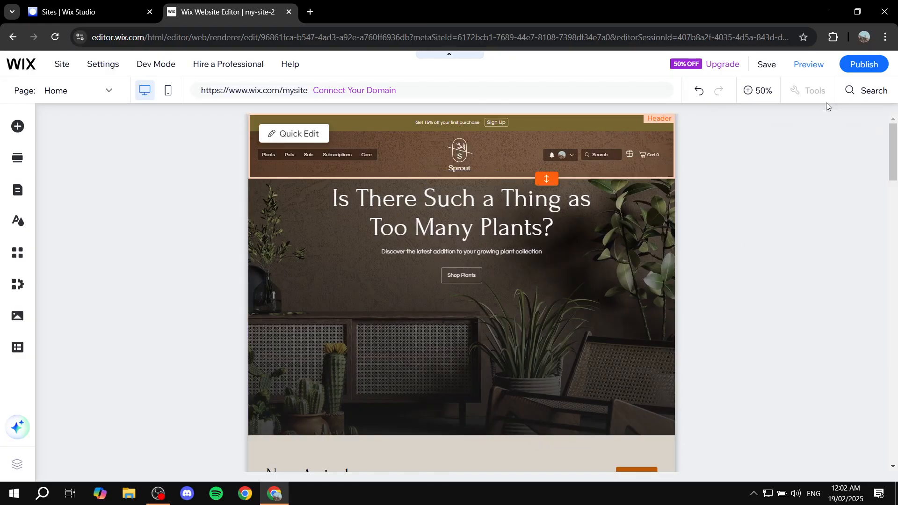
Step: View the home page at 100% and examine its header, Welcome section and New Arrivals products
left_click(768, 92)
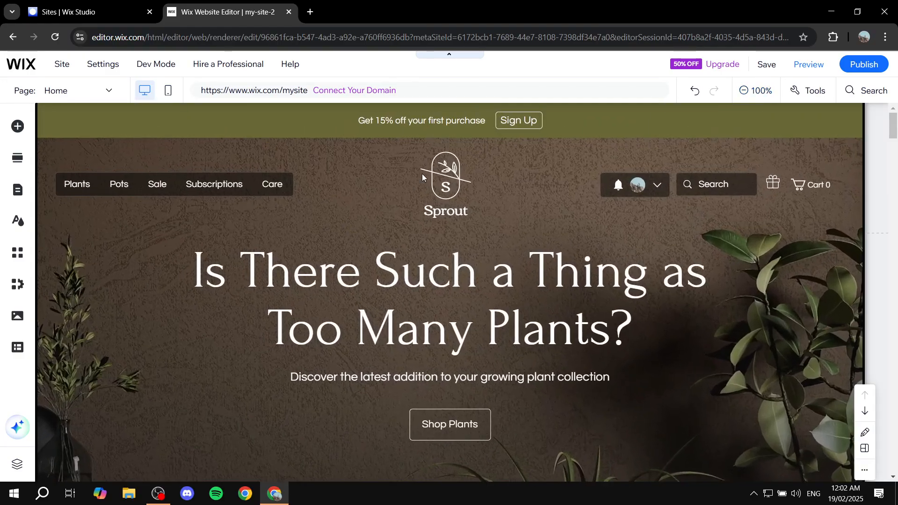
left_click(593, 162)
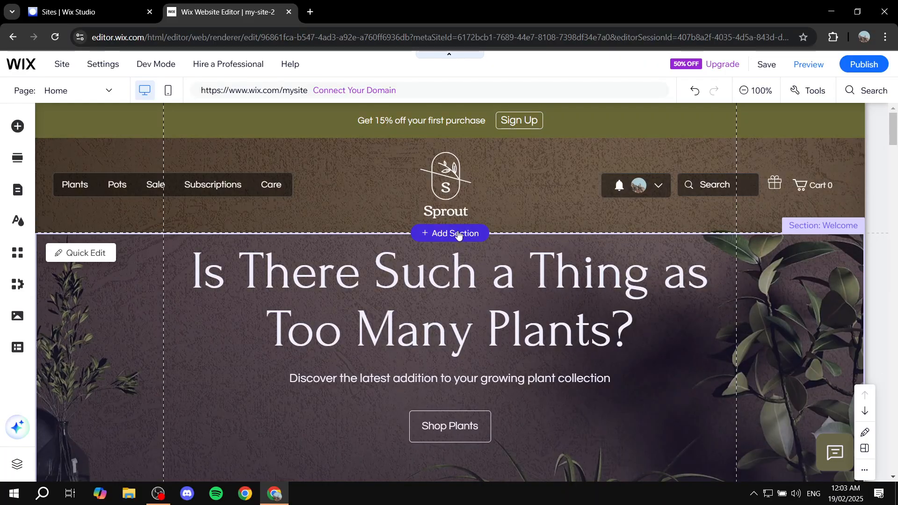
scroll(468, 262, "down", 6)
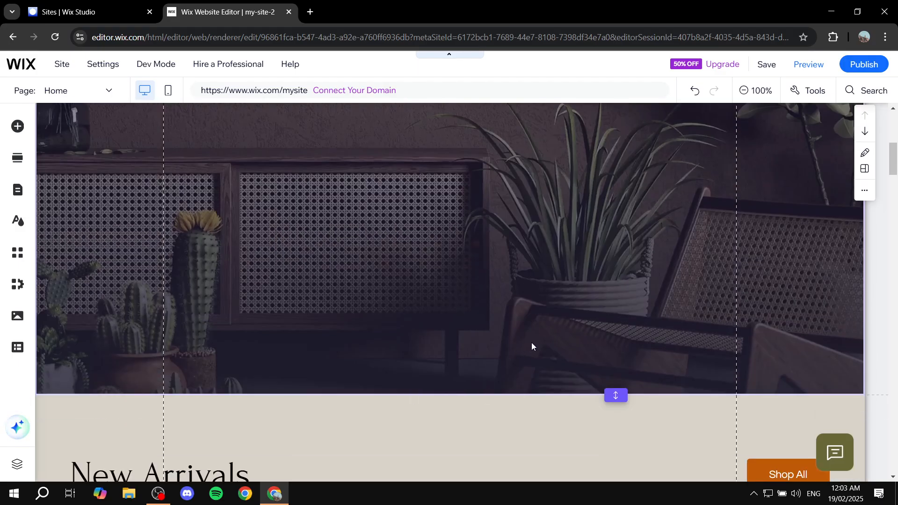
scroll(531, 343, "up", 3)
scroll(531, 342, "down", 6)
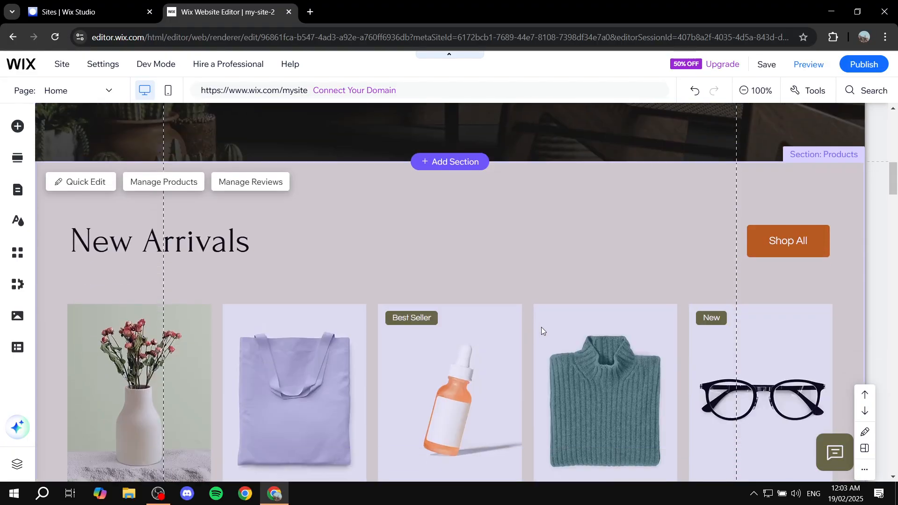
scroll(493, 300, "up", 4)
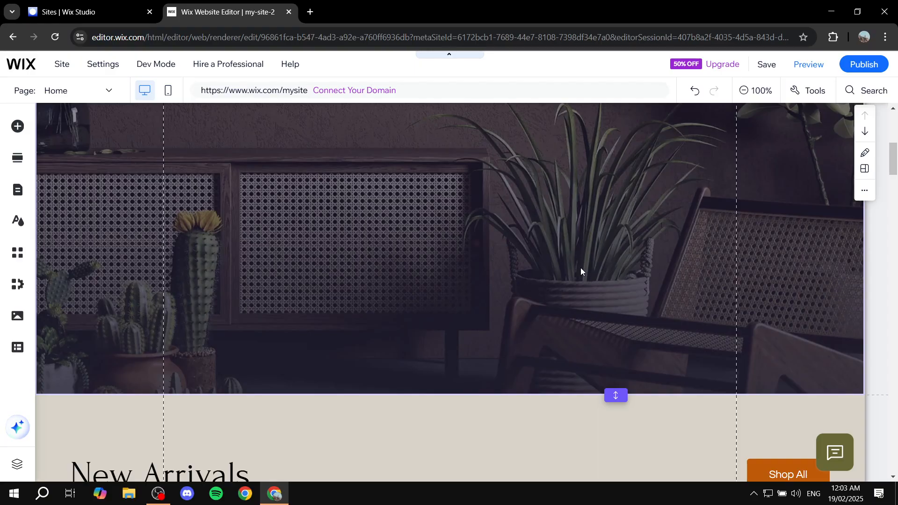
scroll(473, 369, "down", 4)
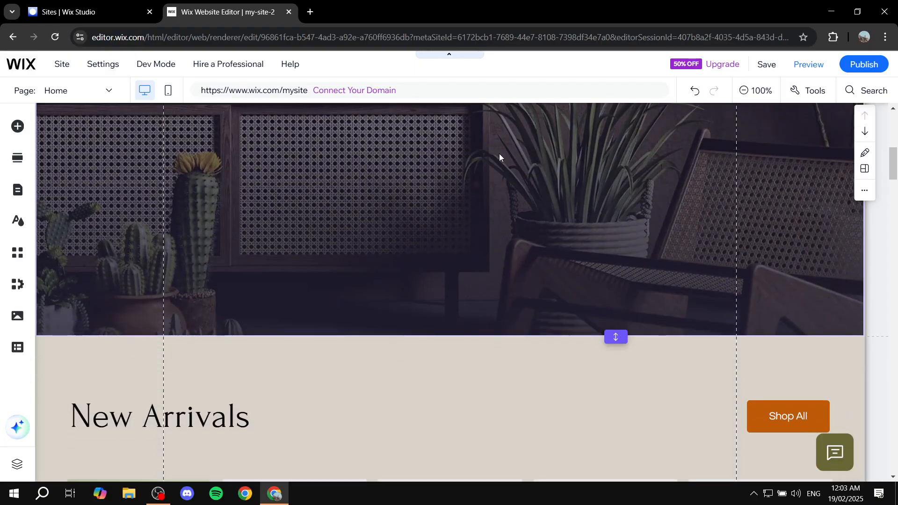
scroll(468, 251, "down", 2)
scroll(722, 202, "up", 8)
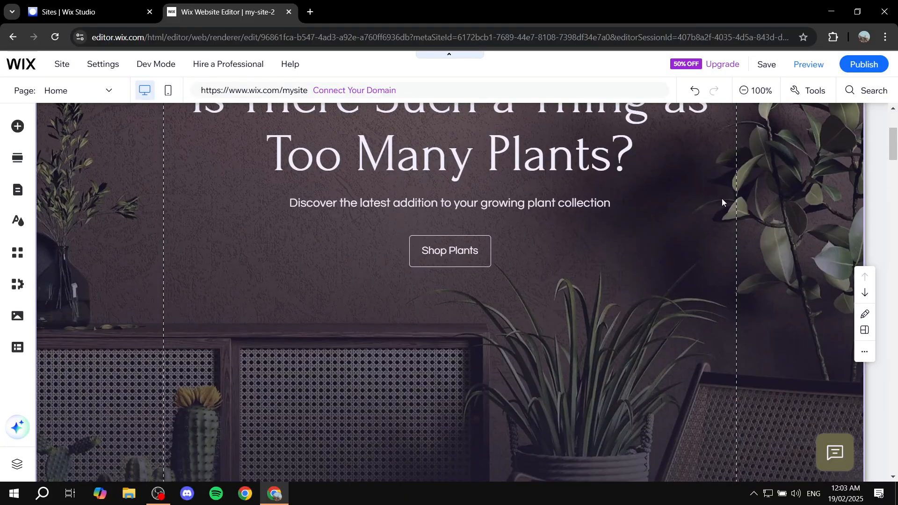
scroll(655, 252, "up", 2)
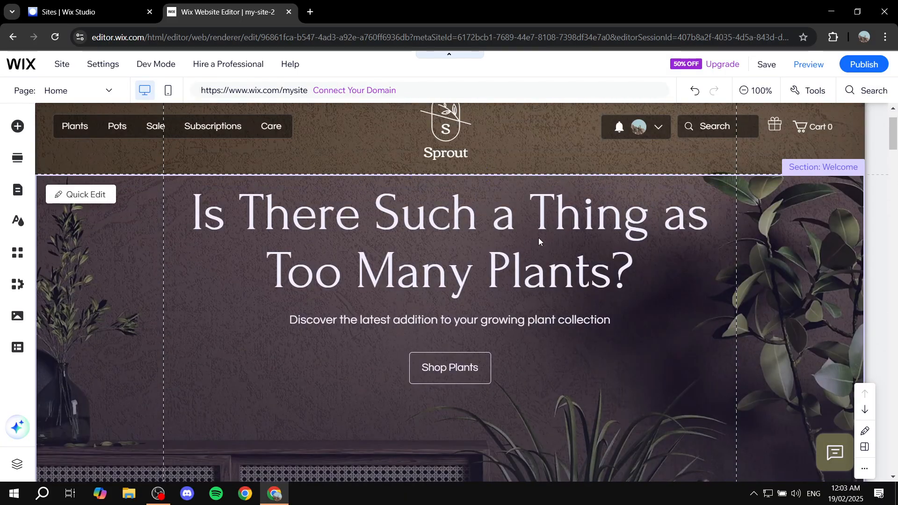
scroll(452, 373, "down", 8)
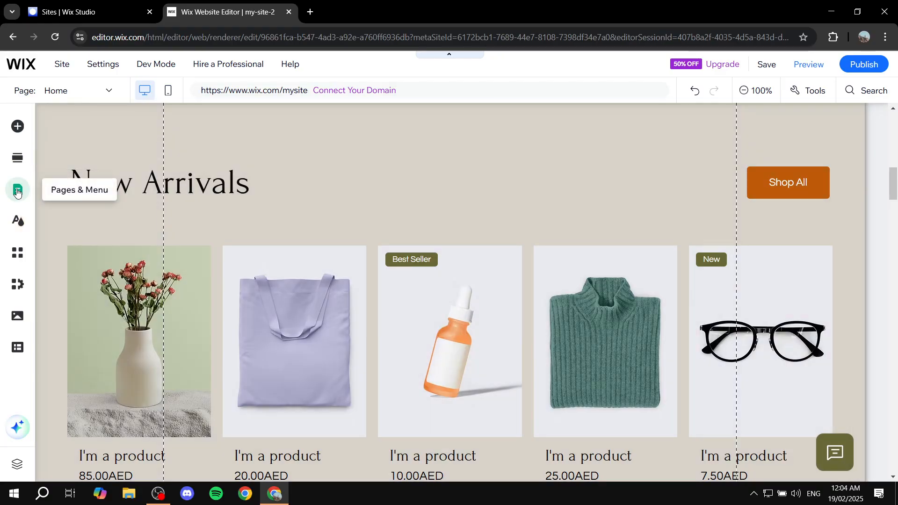
Step: Open Site Pages and Menu, review the site menu's pages and check the options available for the Plants item
left_click(17, 193)
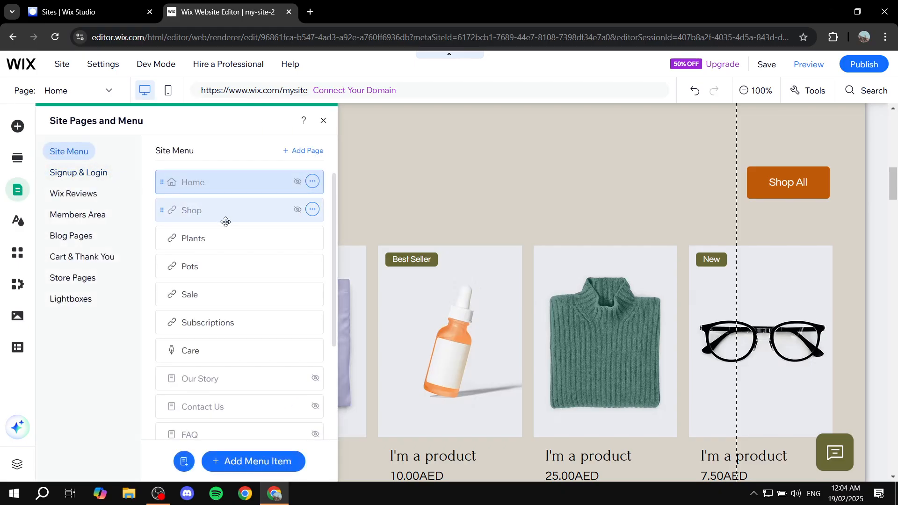
scroll(238, 215, "down", 3)
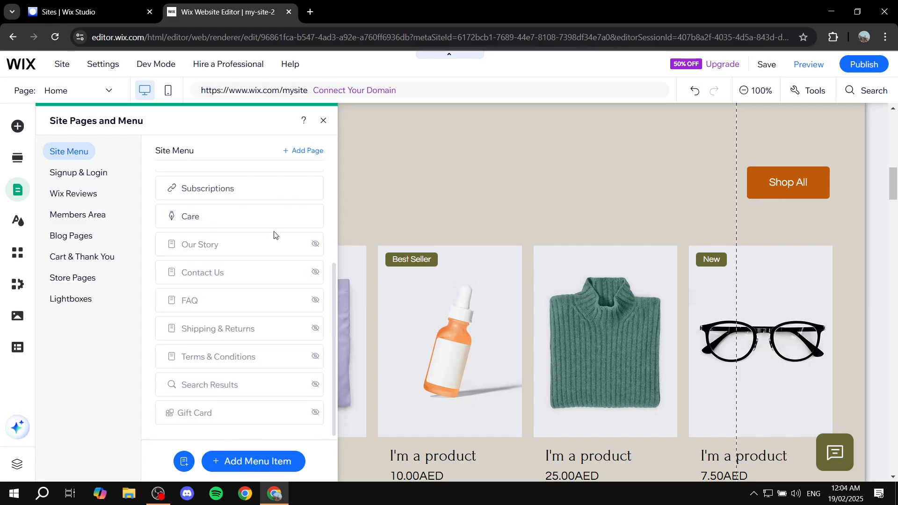
scroll(274, 233, "up", 3)
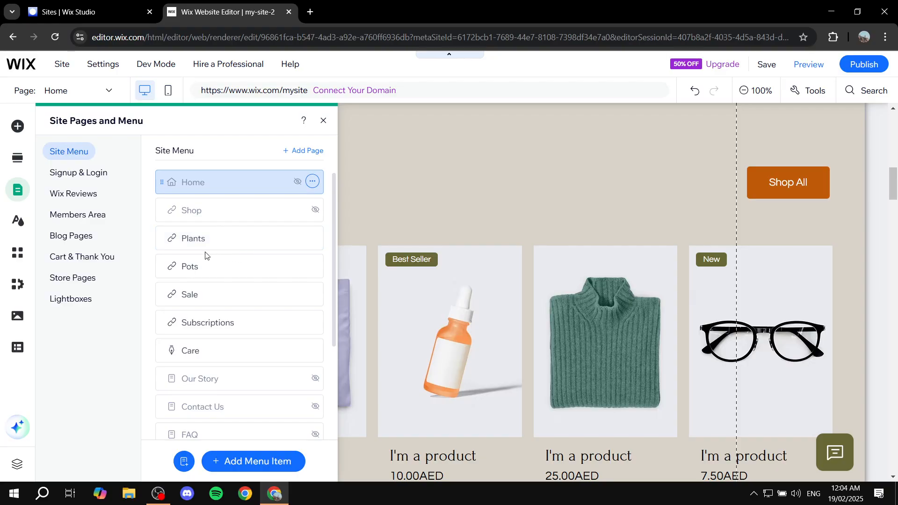
left_click(312, 238)
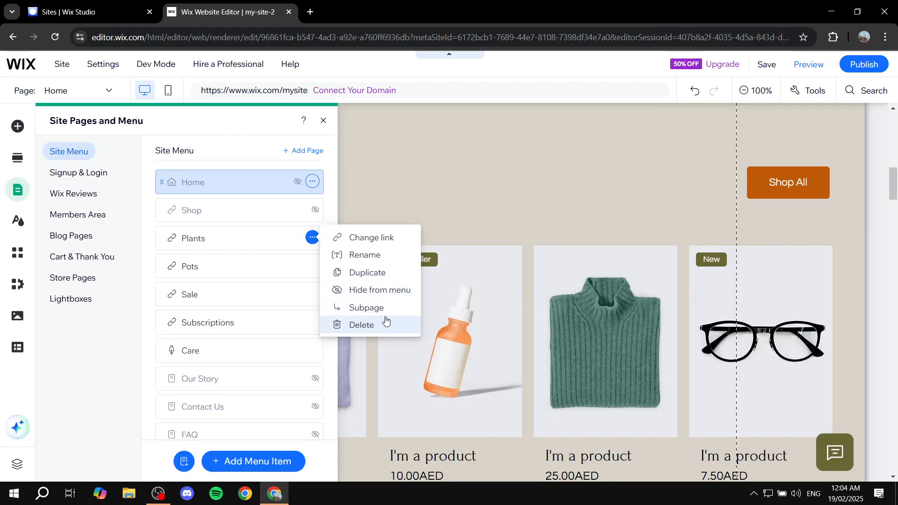
left_click(311, 239)
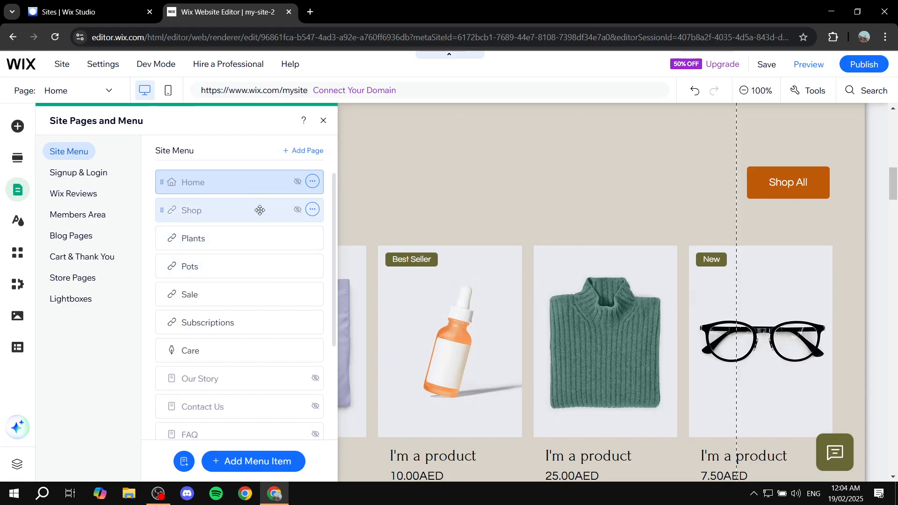
Step: View the ready-made page designs offered for adding a page, then close them and the site pages list
left_click(307, 154)
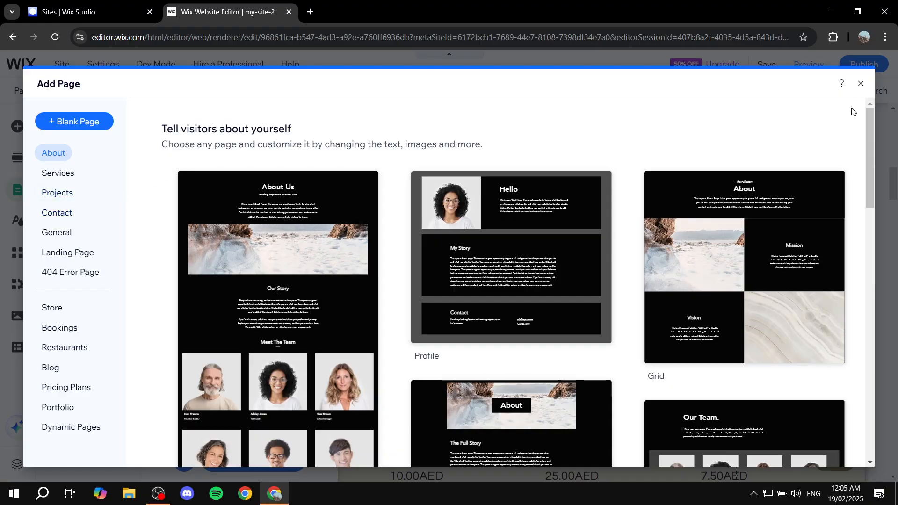
left_click(861, 84)
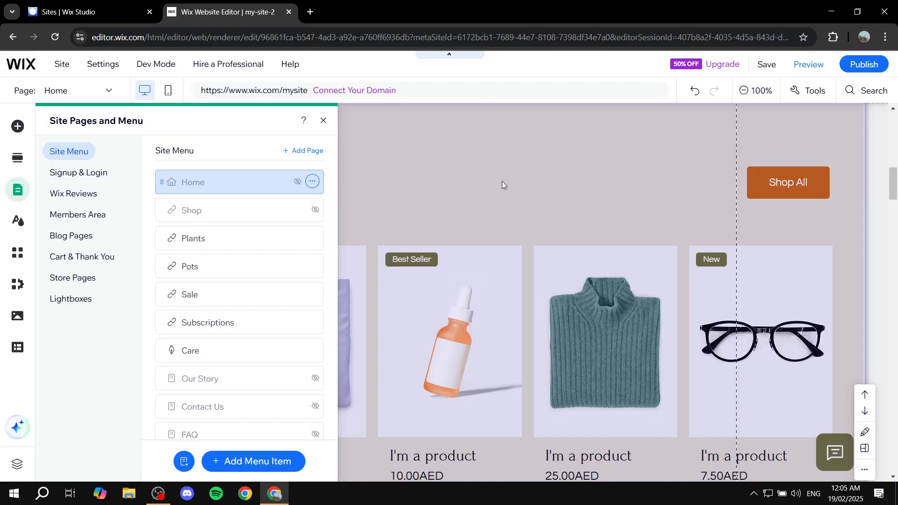
left_click(503, 183)
Step: Select the Welcome section's headline and its Shop Plants button in turn to view their editing options
scroll(515, 201, "up", 5)
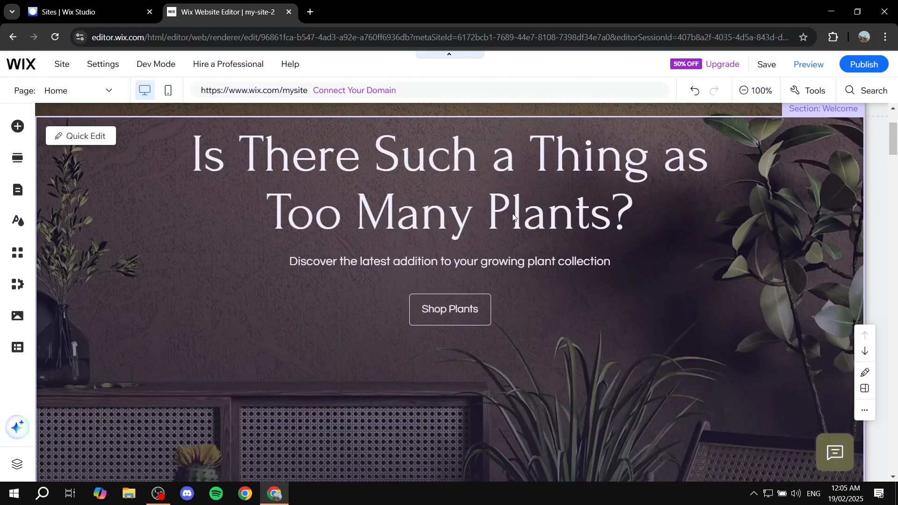
scroll(513, 217, "up", 3)
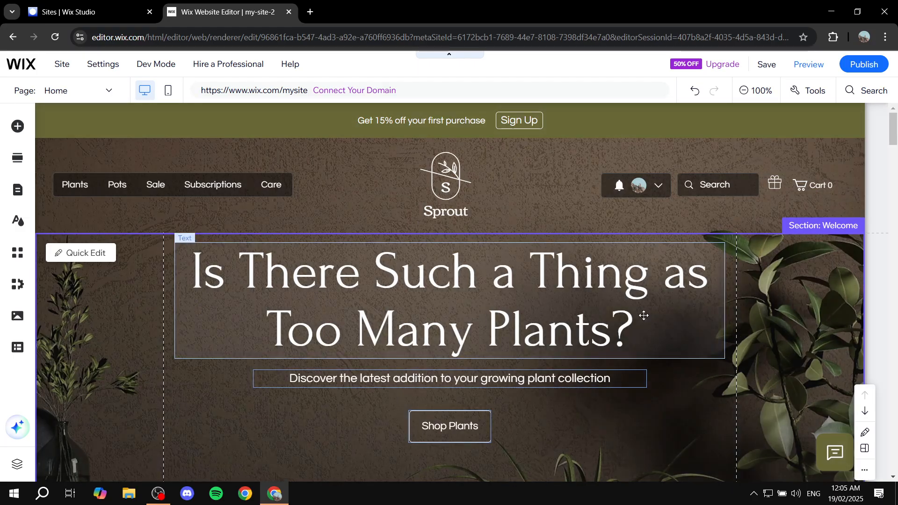
left_click(644, 316)
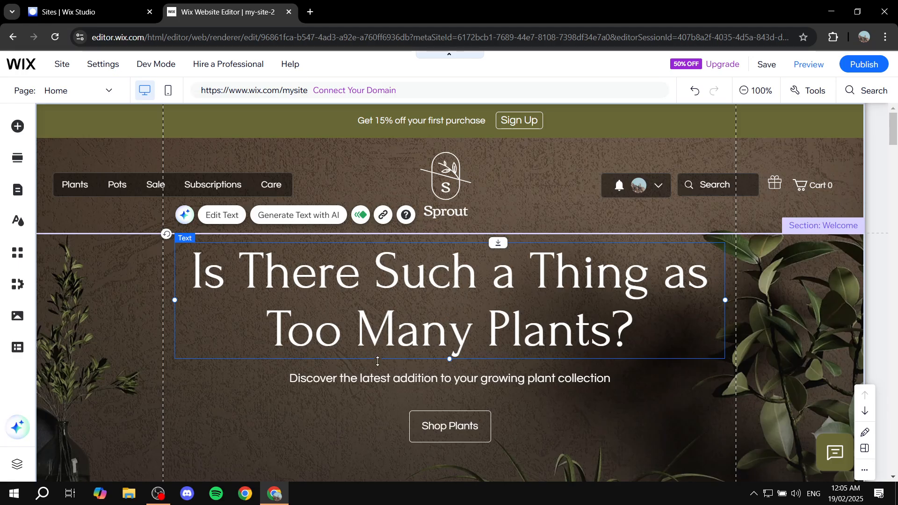
left_click(440, 426)
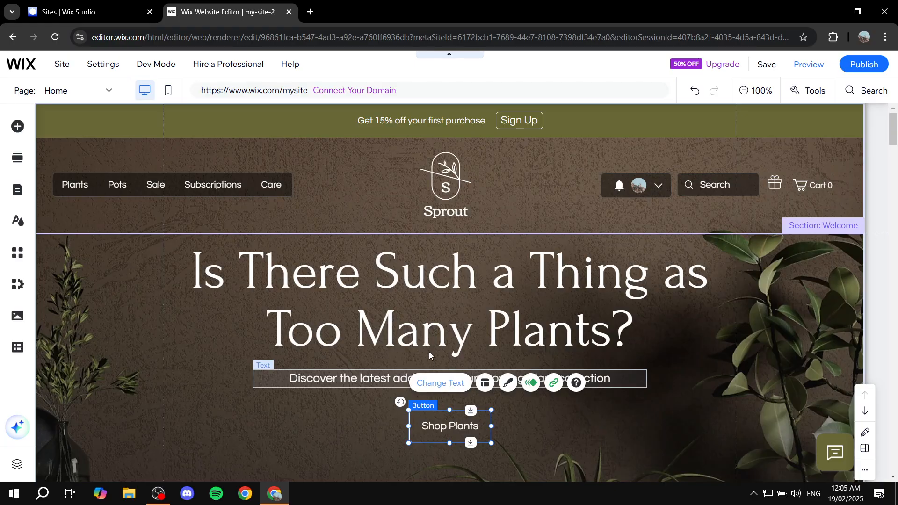
Step: Replace the Welcome section's headline text with "Change it to your Liking"
left_click(401, 269)
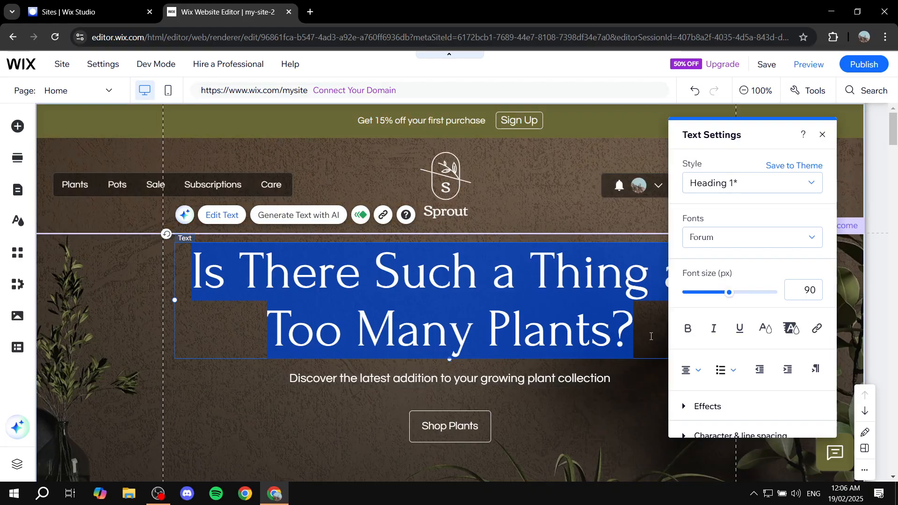
type("Change it to ")
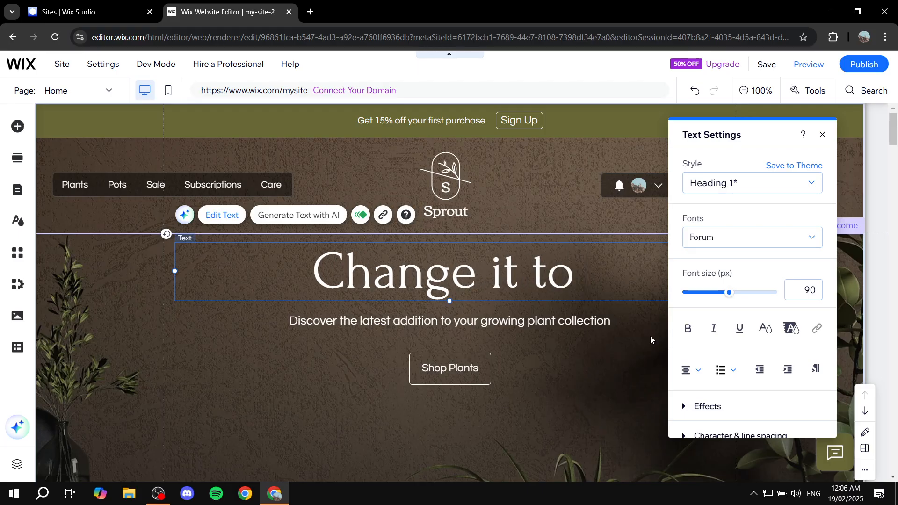
type("your Liking")
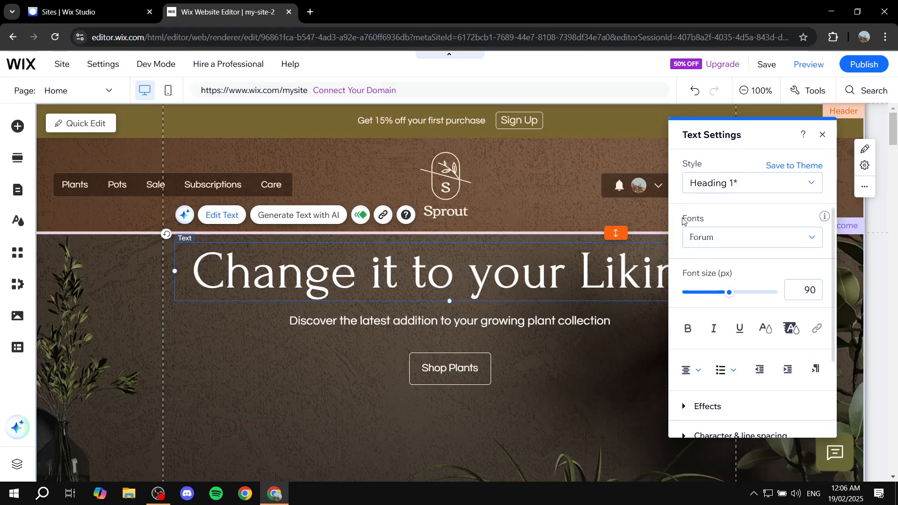
Step: Make the word "your" in the headline bold and close the text settings
scroll(748, 281, "down", 2)
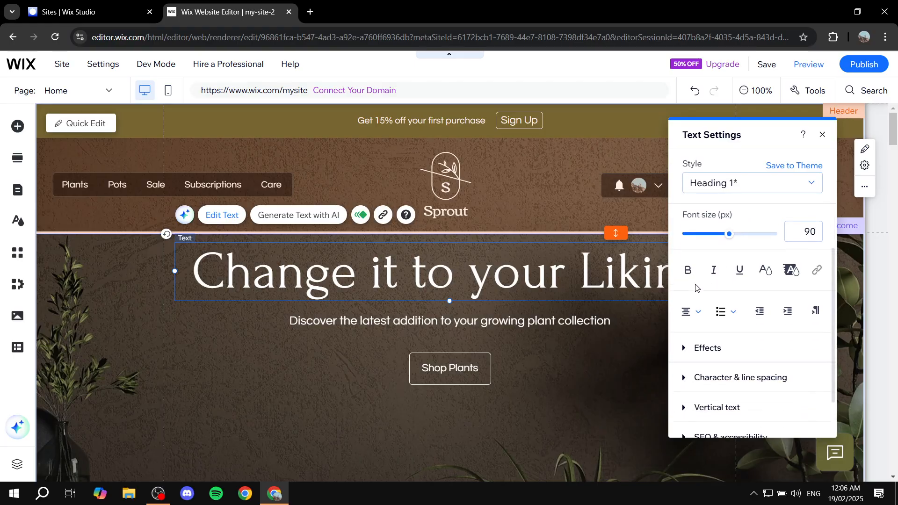
double_click(552, 276)
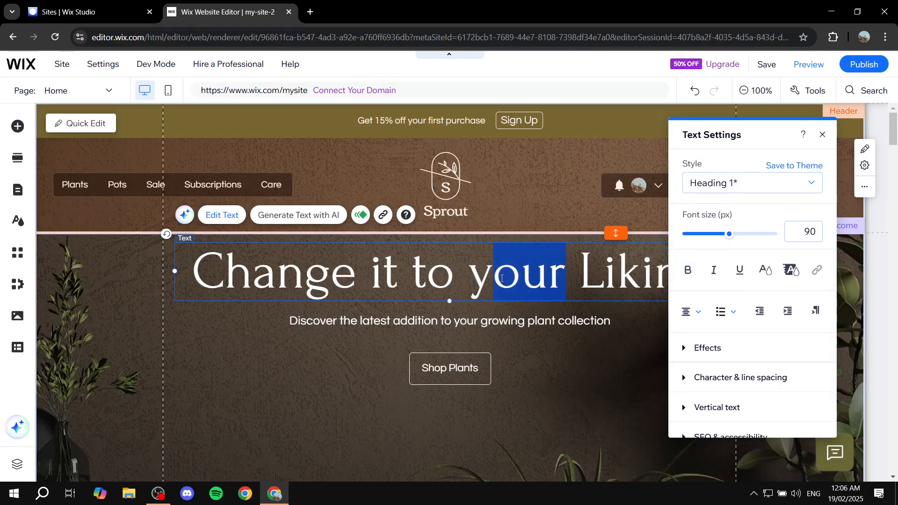
left_click(687, 280)
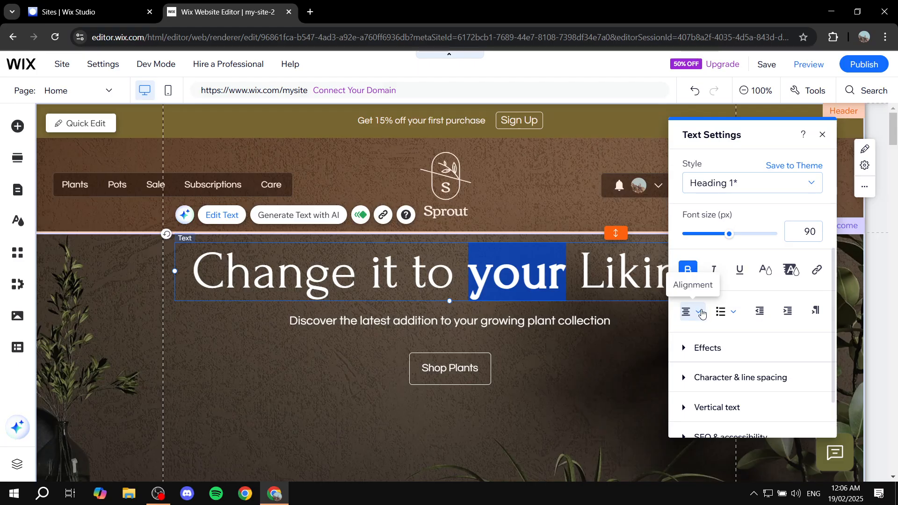
scroll(702, 373, "down", 1)
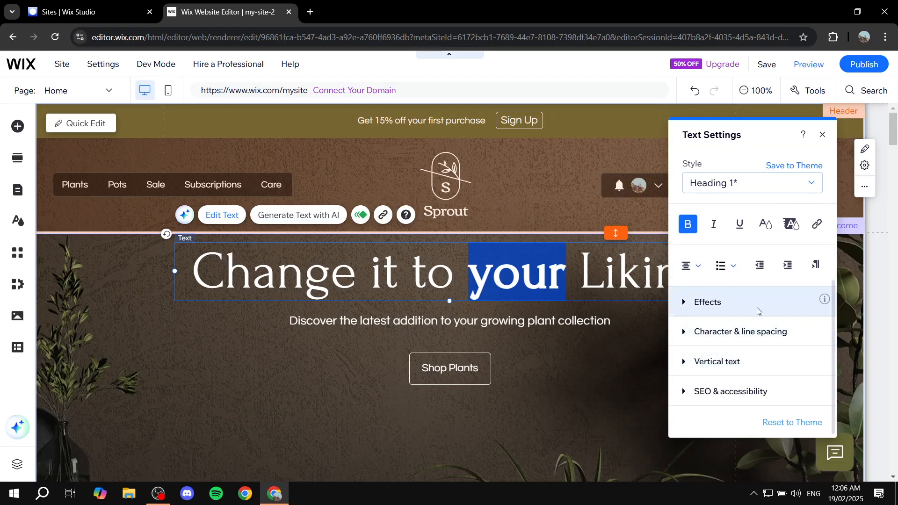
left_click(823, 134)
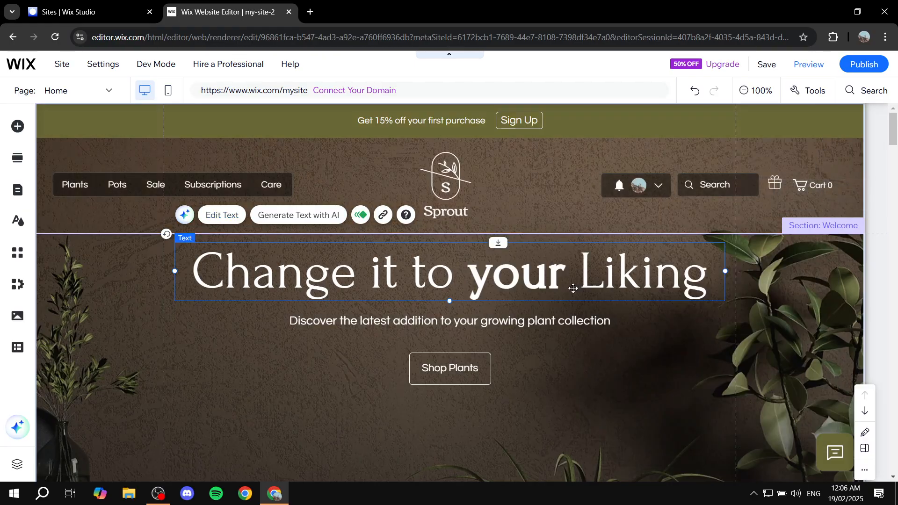
scroll(575, 287, "down", 10)
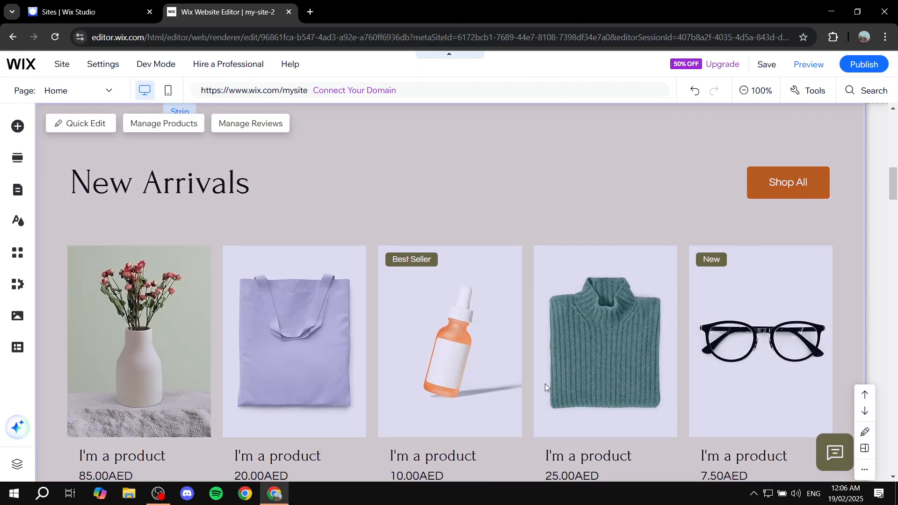
scroll(546, 387, "down", 15)
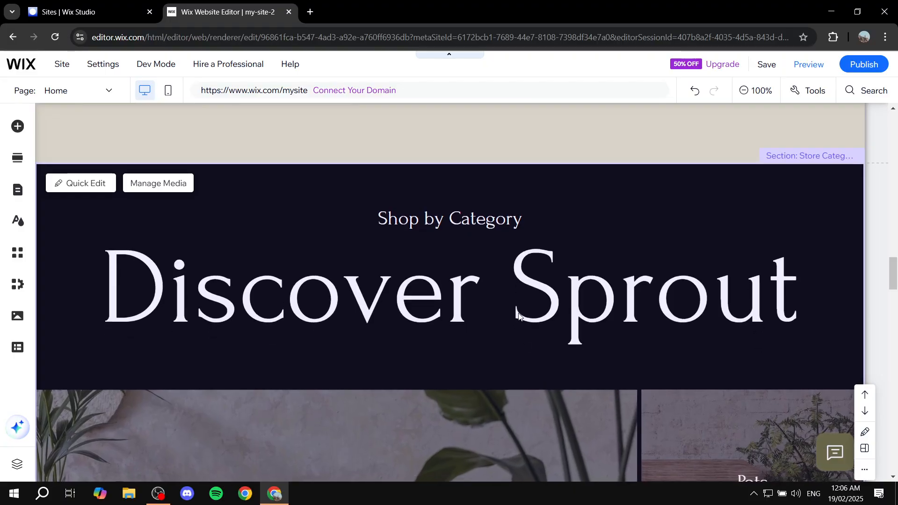
scroll(513, 307, "up", 20)
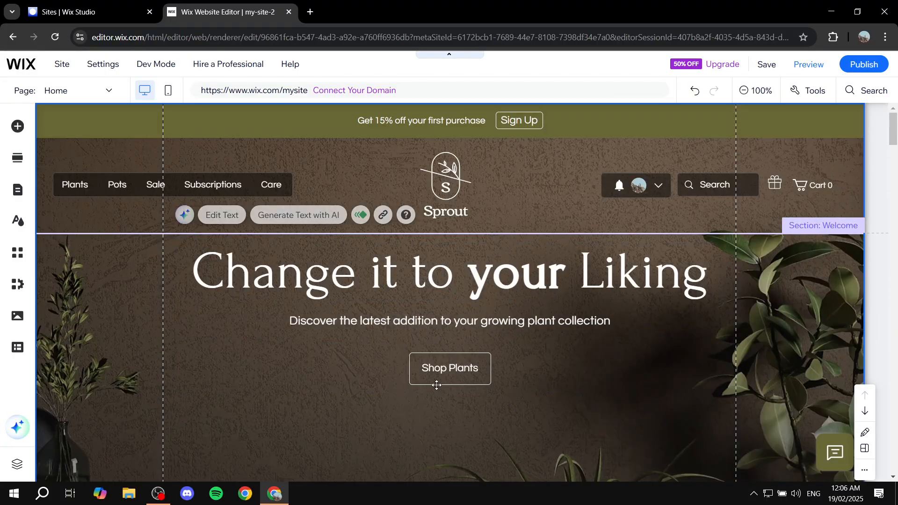
Step: Link the Shop Plants button to the web address google.com, opening in a new window, and close its settings
left_click(487, 358)
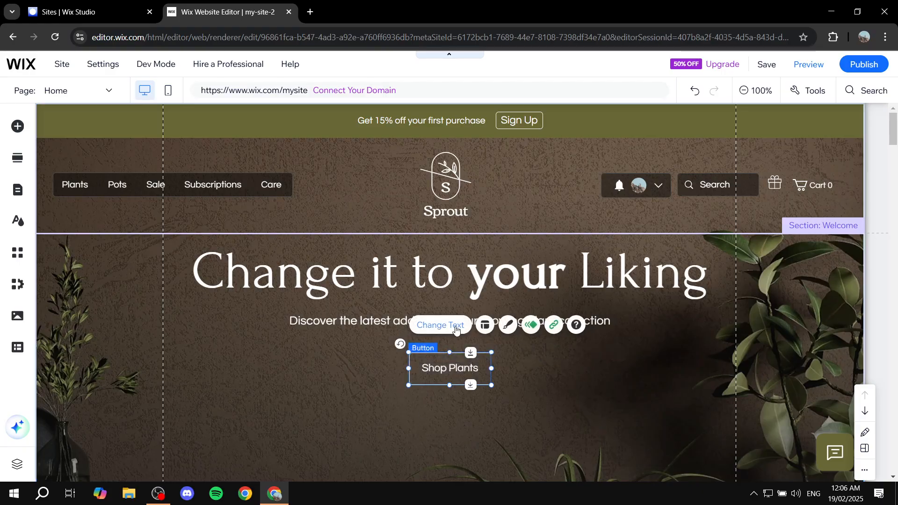
left_click(448, 324)
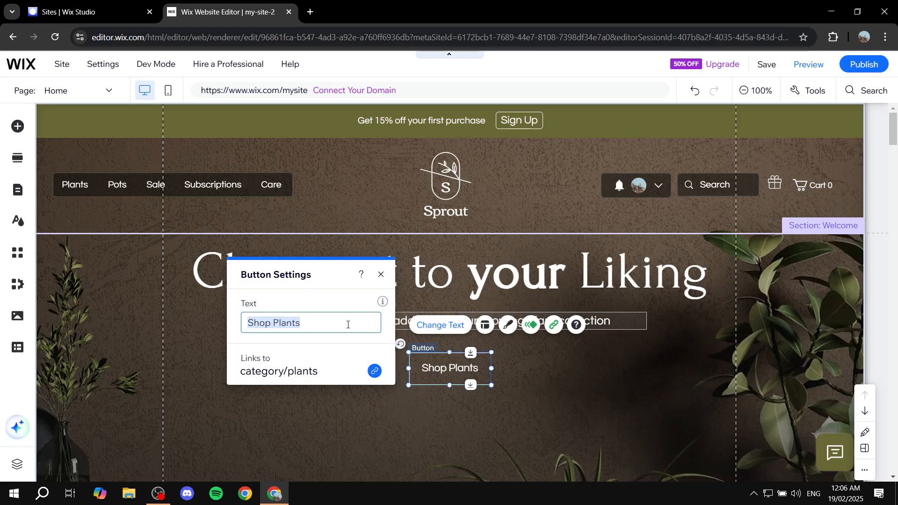
left_click(355, 371)
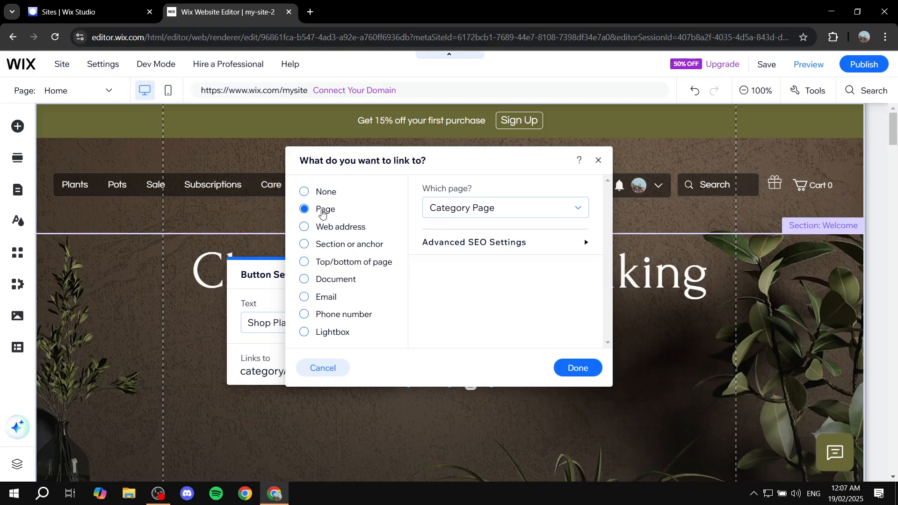
left_click(344, 228)
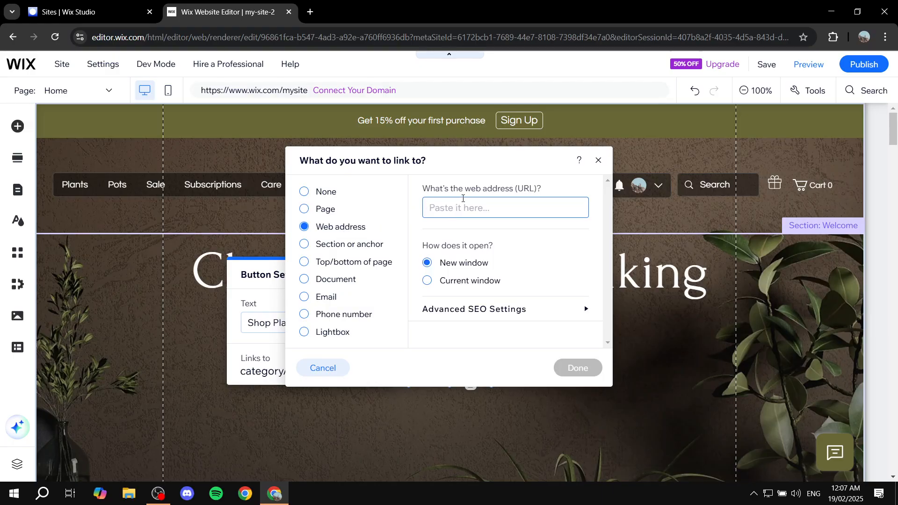
type("google.com")
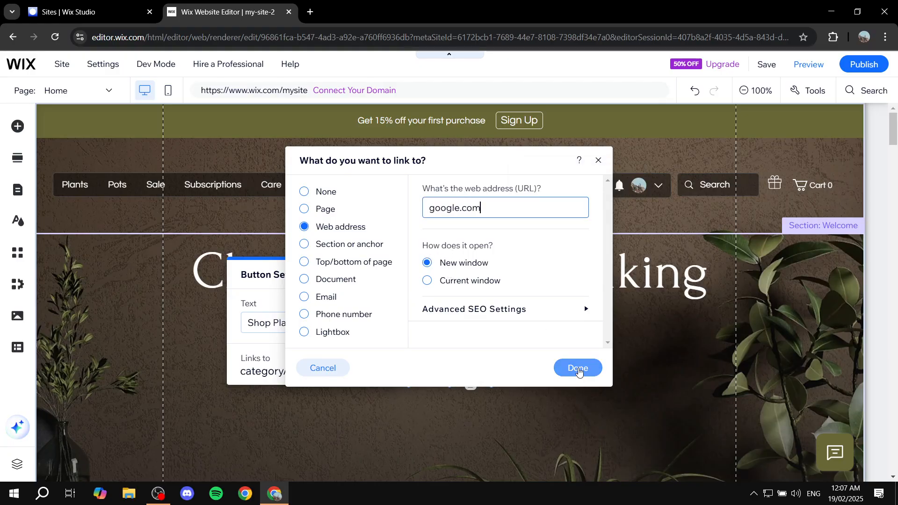
left_click(580, 368)
left_click(380, 275)
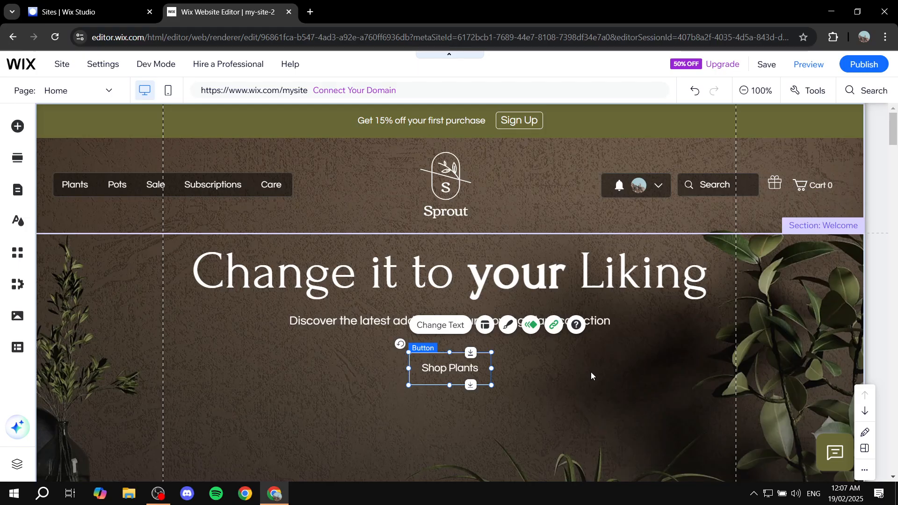
Step: View the Welcome strip's background options, including the image library and uploading from the computer, then close them without choosing an image
left_click(594, 384)
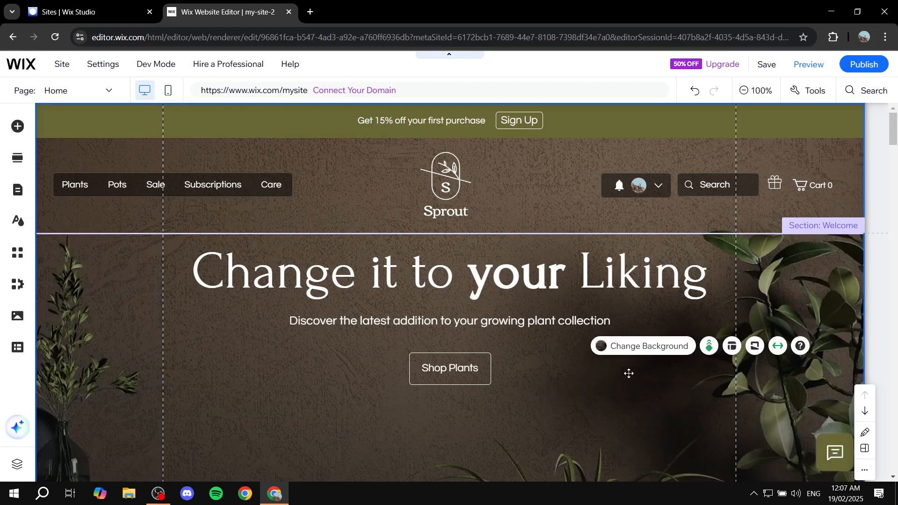
left_click(668, 347)
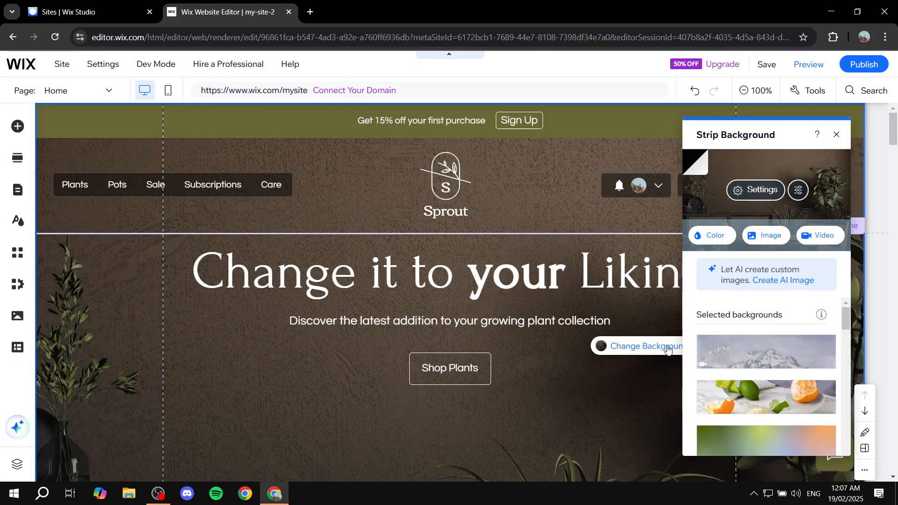
left_click(762, 234)
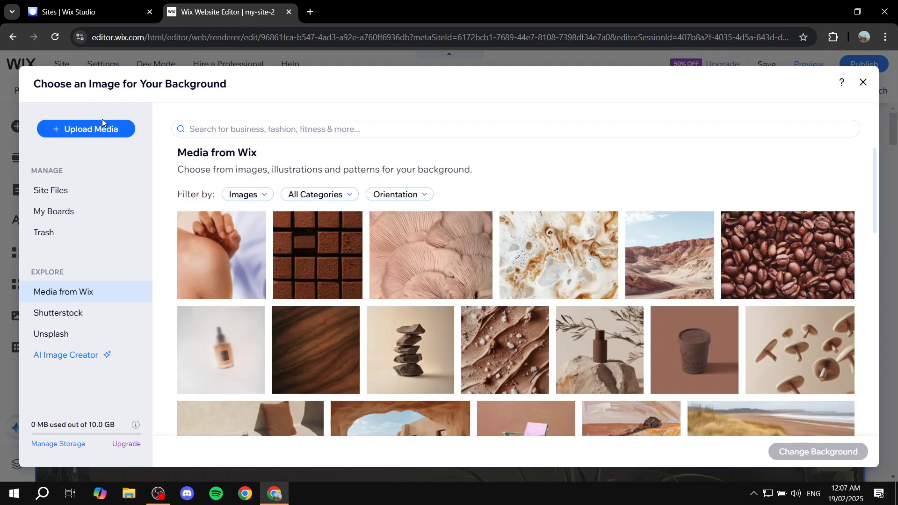
left_click(103, 124)
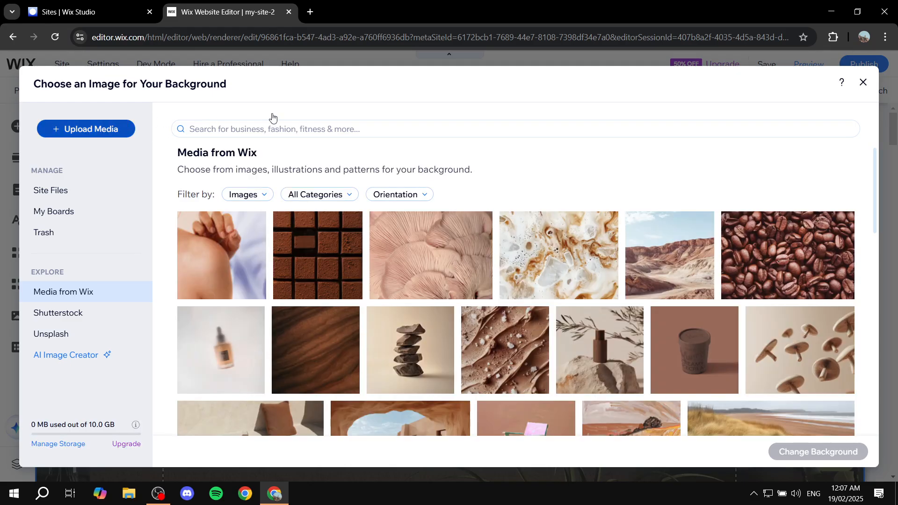
left_click(467, 291)
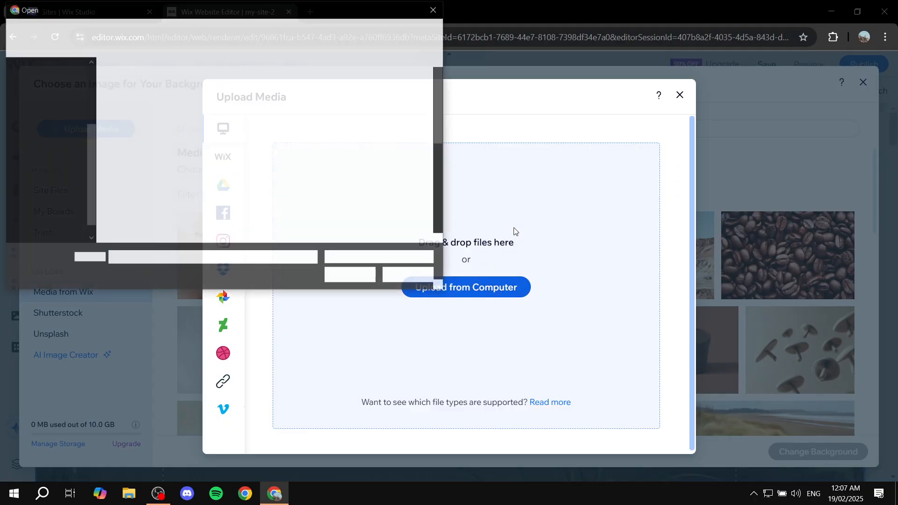
scroll(346, 152, "down", 3)
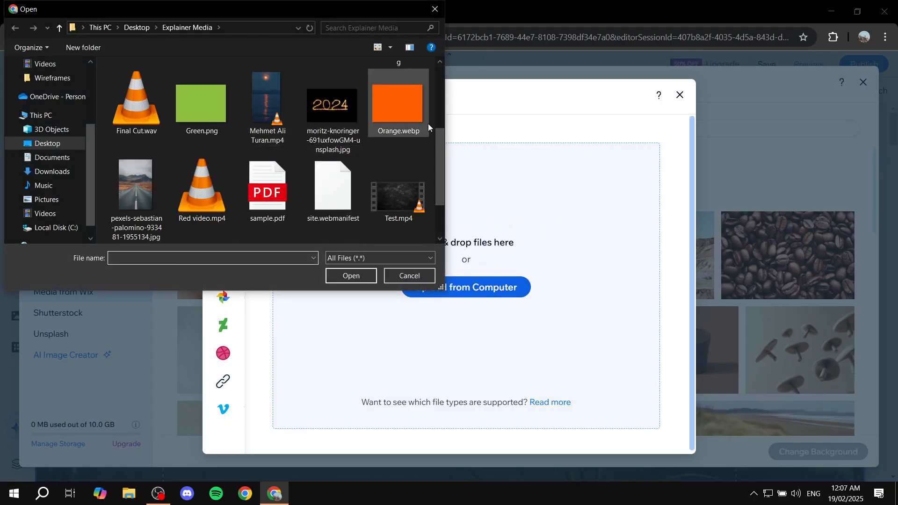
left_click(441, 10)
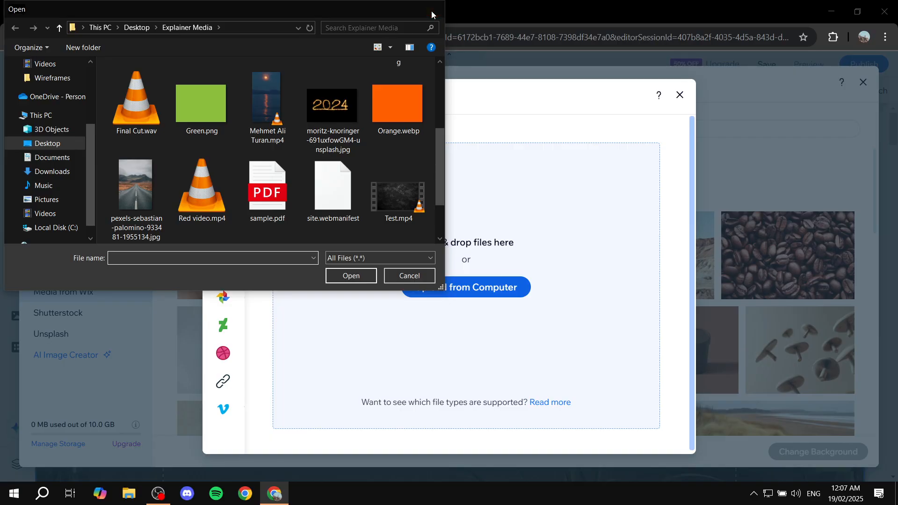
left_click(679, 95)
left_click(863, 82)
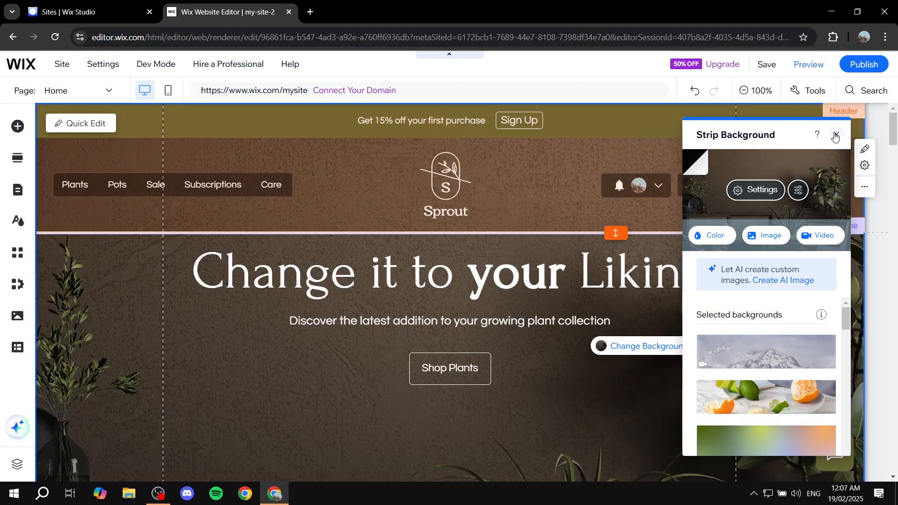
left_click(835, 136)
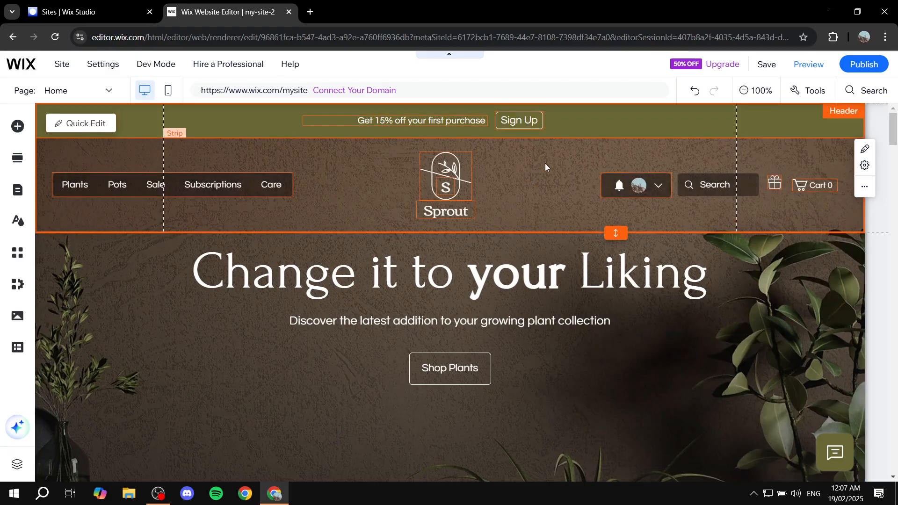
Step: Add a blank section directly above the Shop by Category section of the home page
scroll(269, 364, "down", 5)
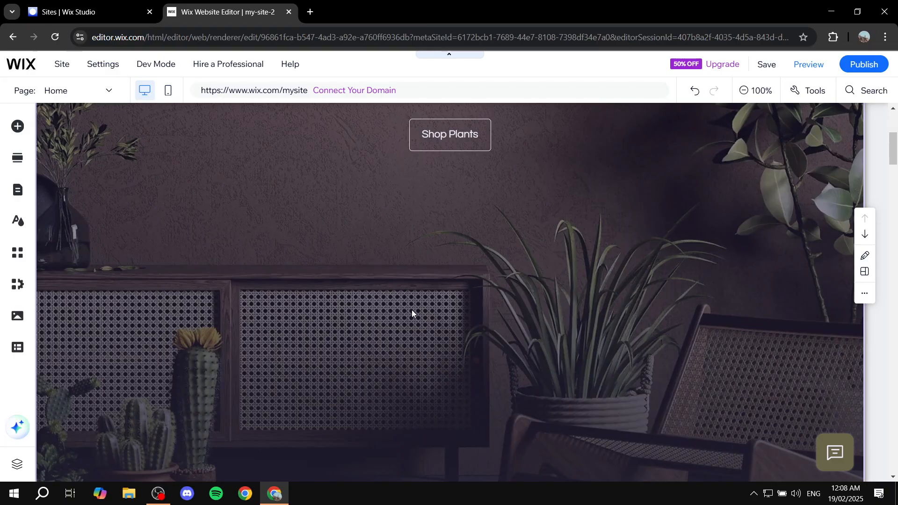
scroll(412, 312, "down", 15)
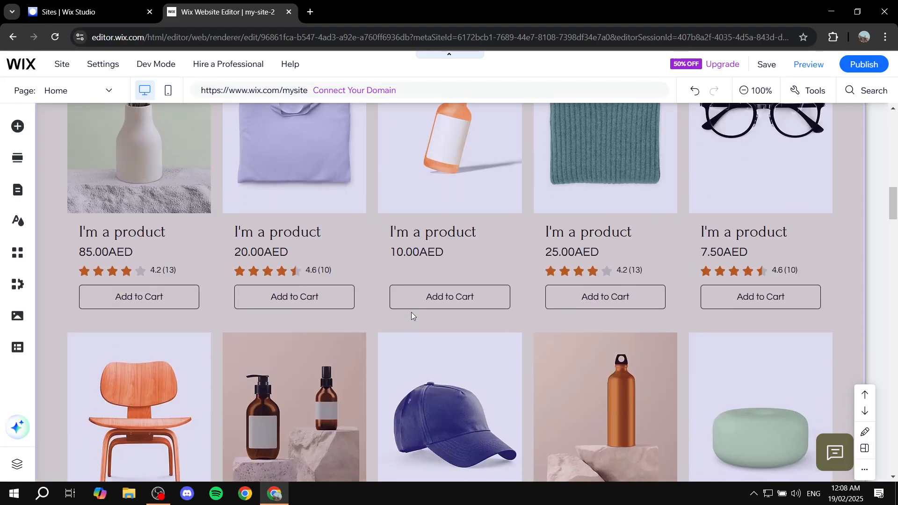
scroll(418, 313, "down", 5)
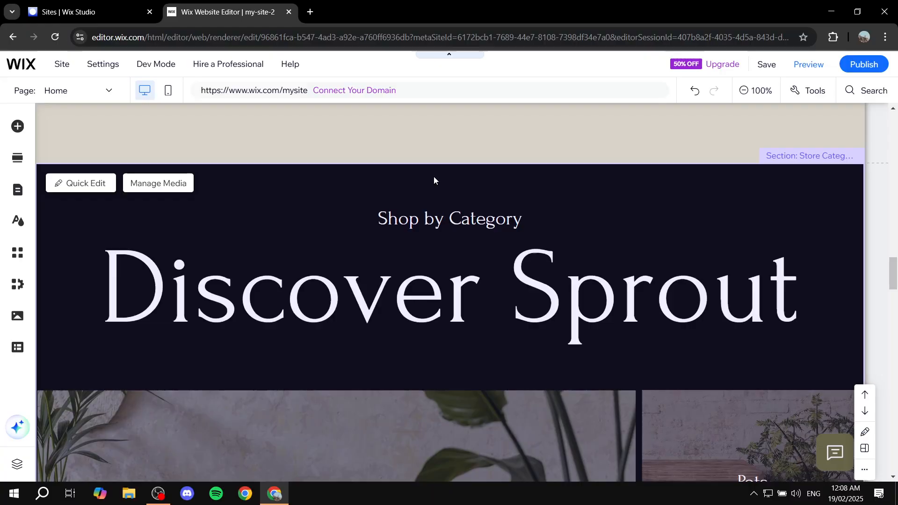
mouse_move(463, 167)
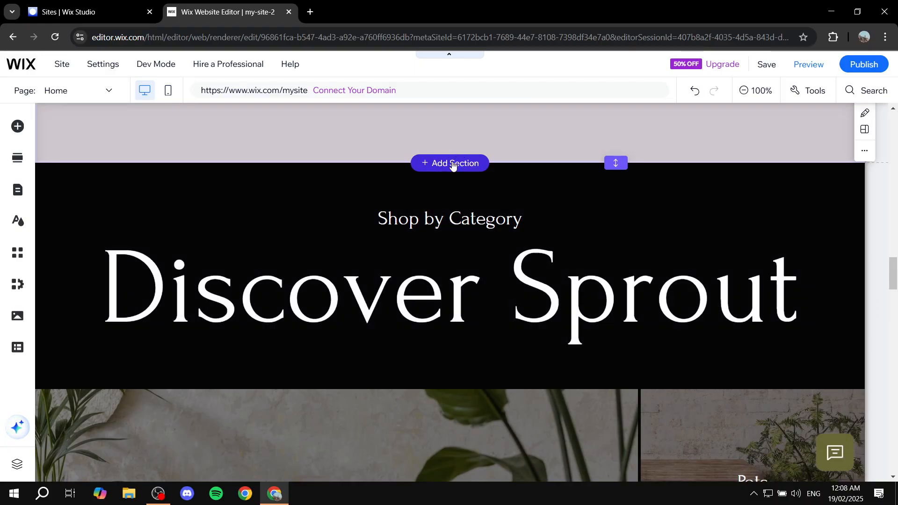
left_click(453, 164)
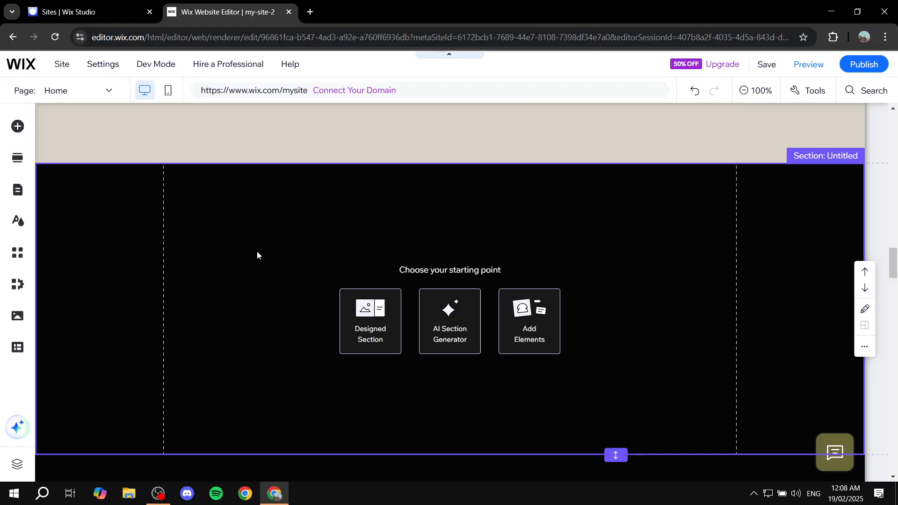
Step: Browse the categories of elements that can be added, from text, images, buttons and strips to interactive, payment and restaurant elements
left_click(17, 127)
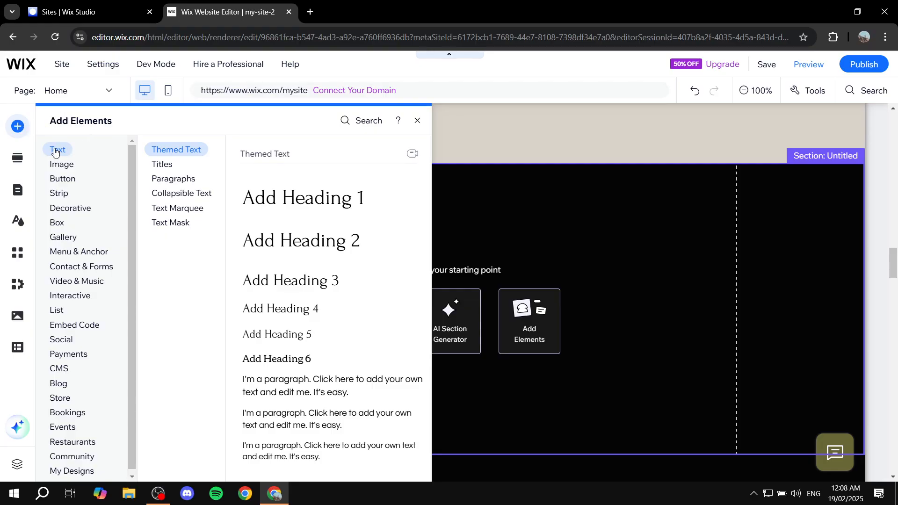
left_click(63, 165)
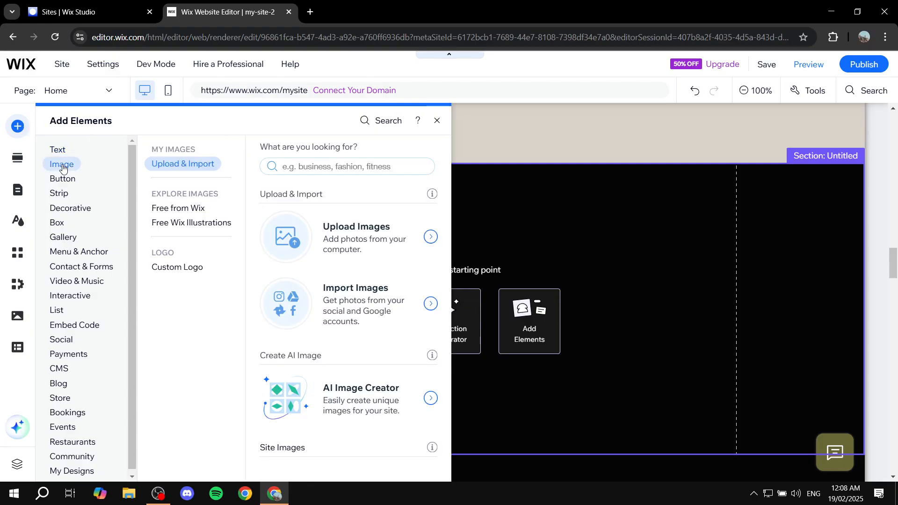
left_click(63, 182)
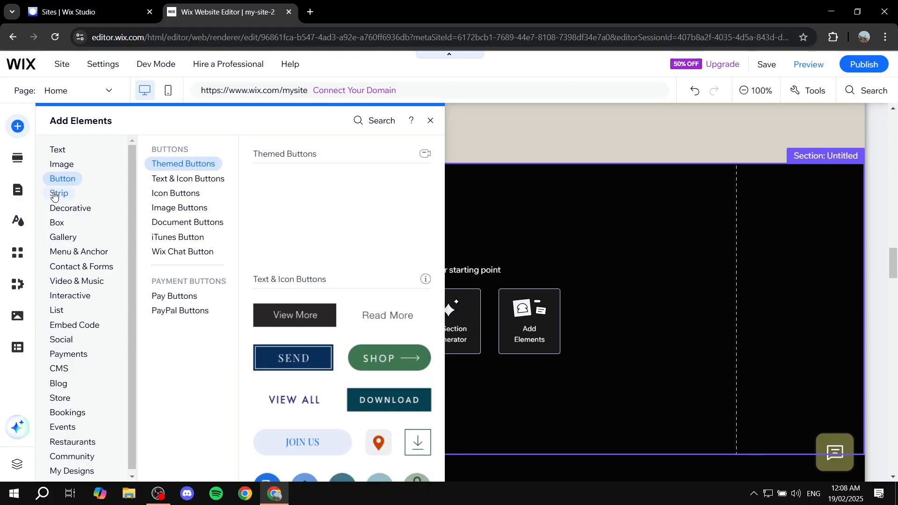
left_click(53, 194)
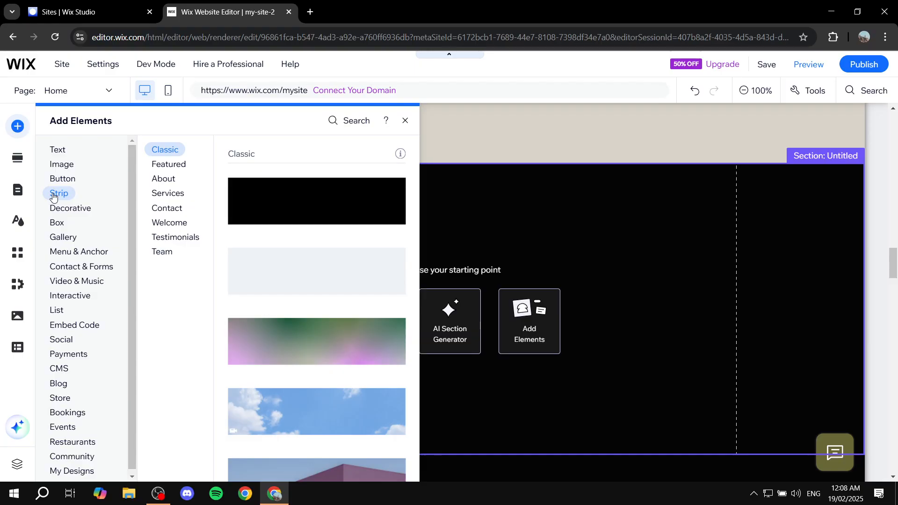
mouse_move(70, 210)
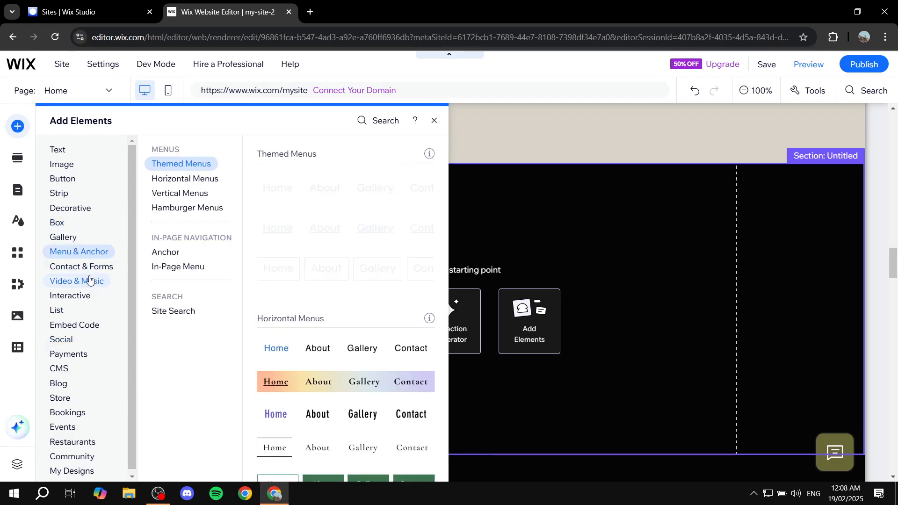
mouse_move(89, 279)
mouse_move(77, 301)
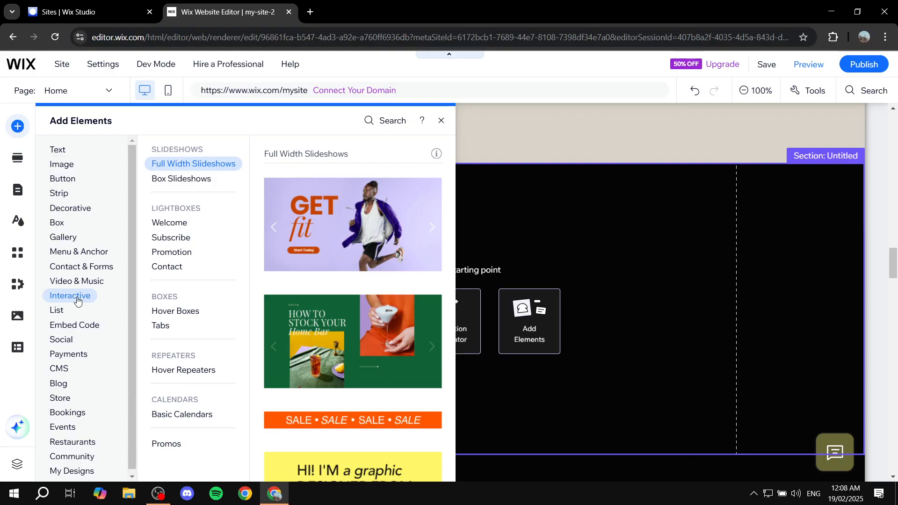
mouse_move(67, 344)
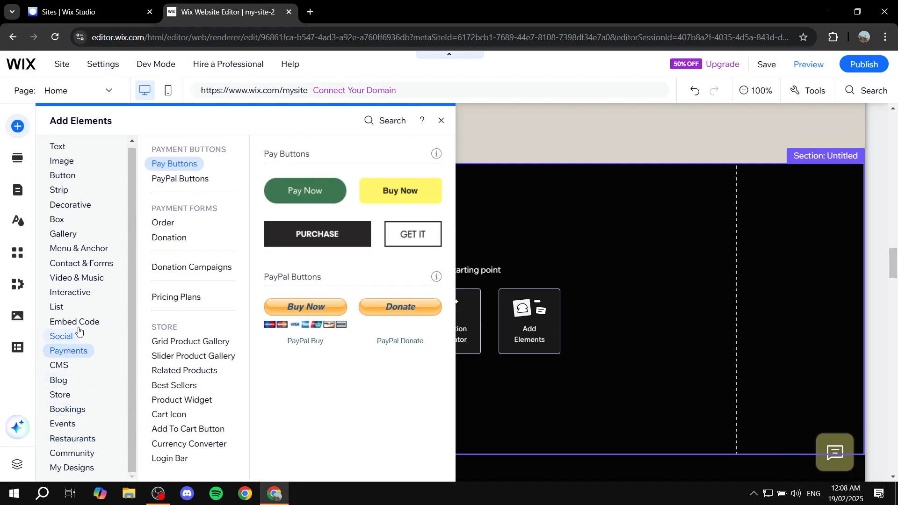
mouse_move(75, 438)
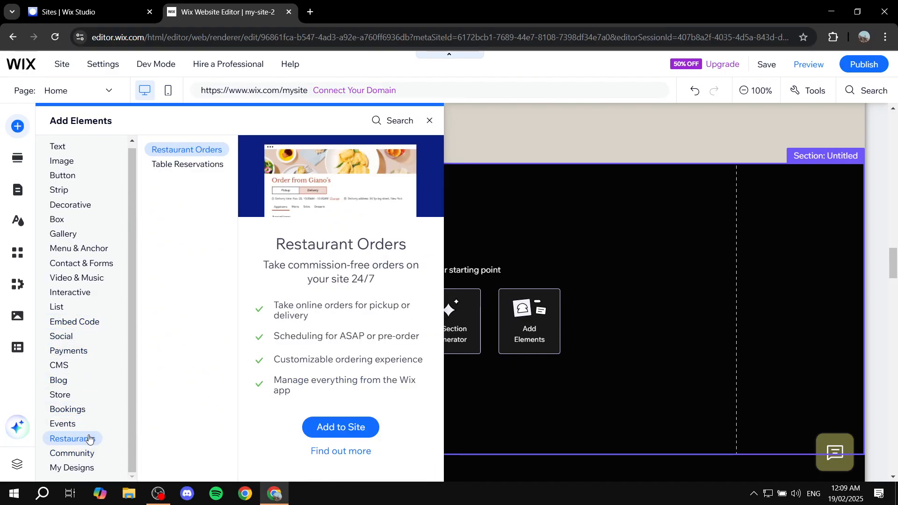
scroll(89, 439, "up", 1)
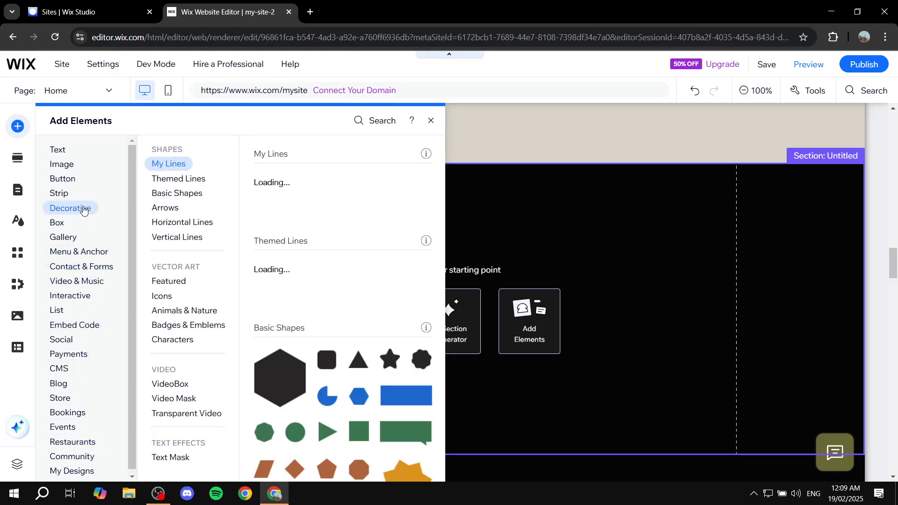
mouse_move(74, 165)
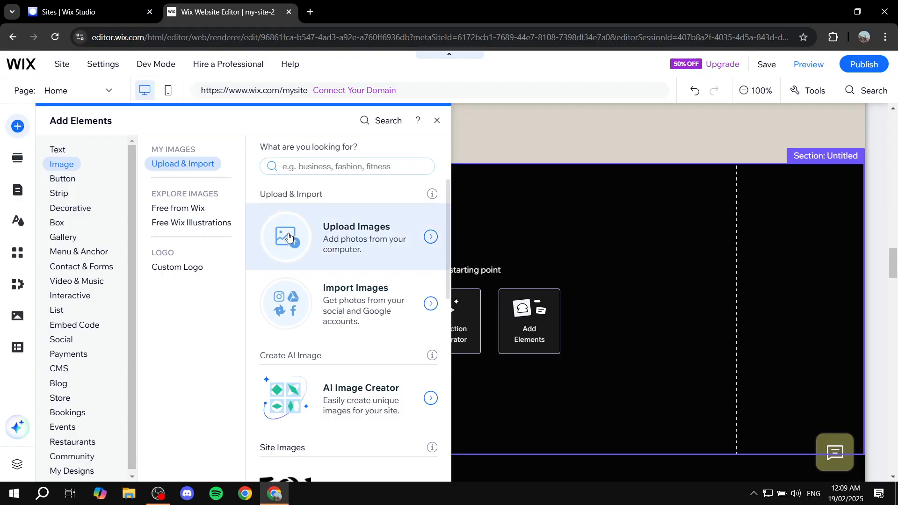
left_click_drag(288, 238, 638, 275)
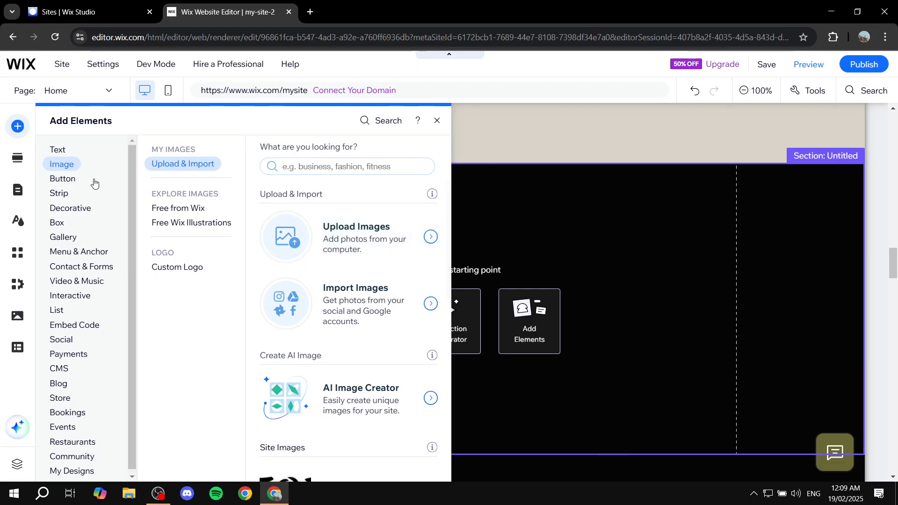
mouse_move(61, 179)
left_click_drag(293, 318, 552, 286)
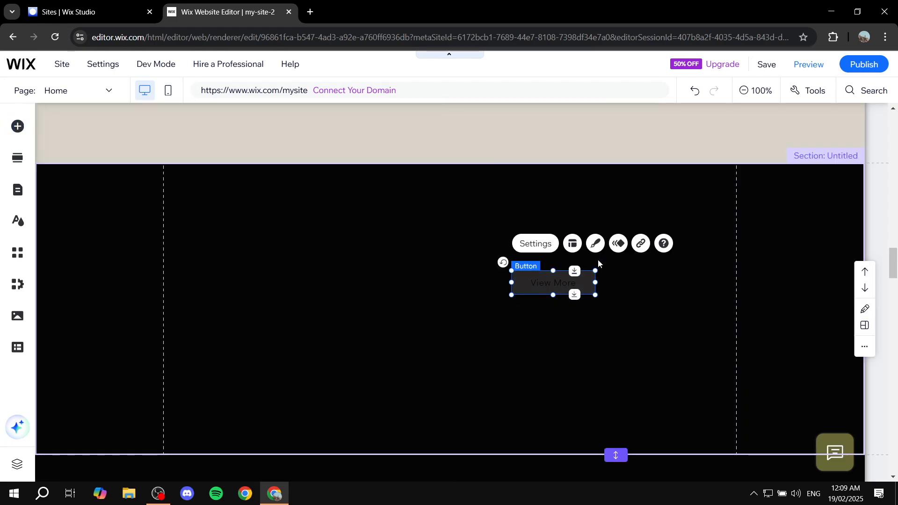
key("Delete")
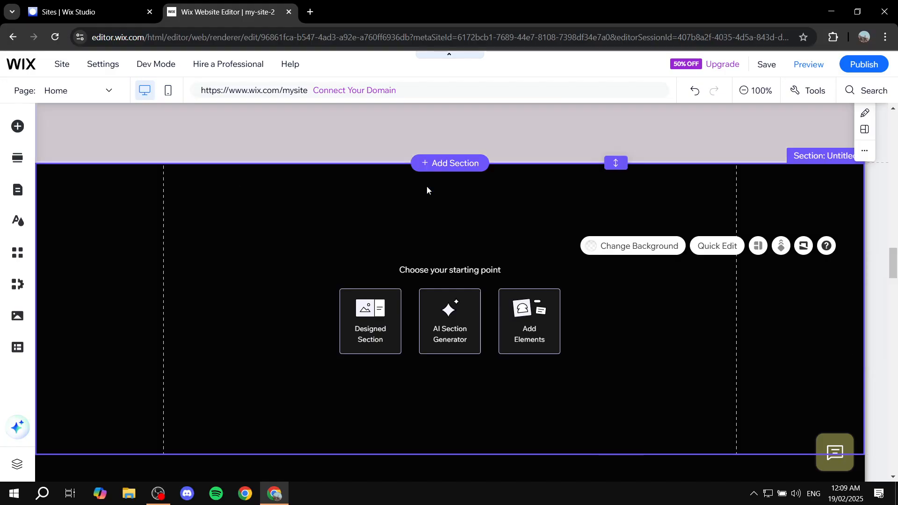
Step: Upload the image Colors.jpg from the computer and add it to the blank section
left_click(15, 126)
left_click(62, 165)
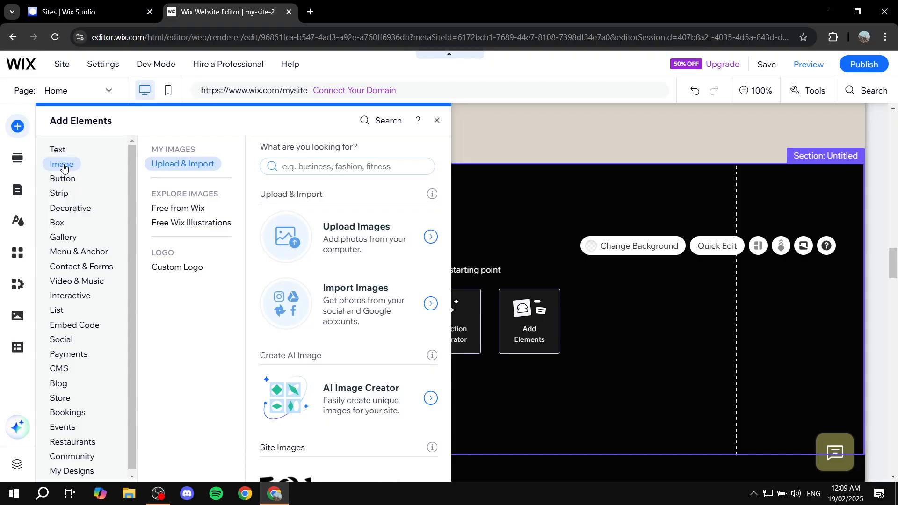
left_click(289, 236)
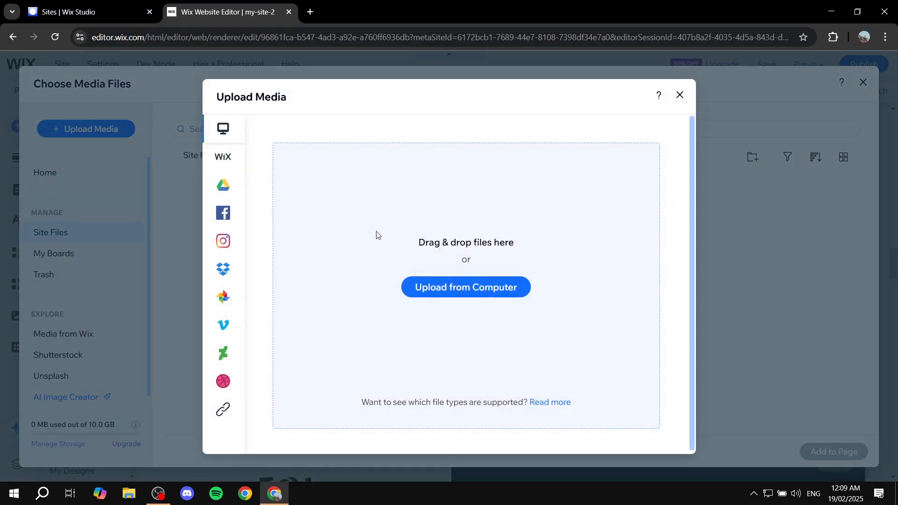
left_click(441, 284)
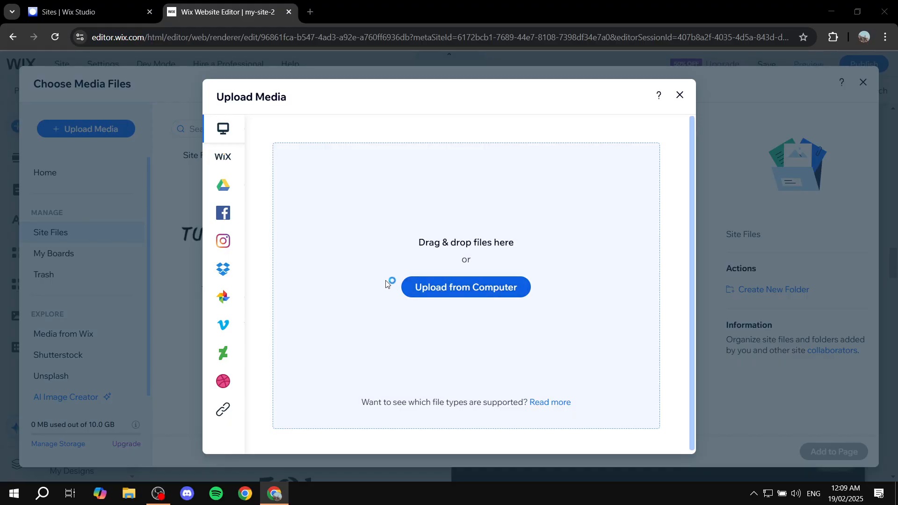
double_click(198, 175)
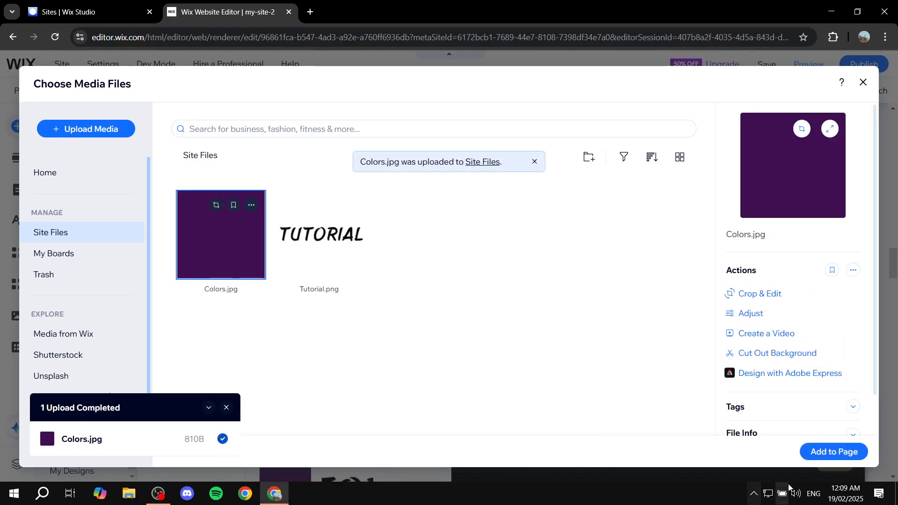
left_click(829, 462)
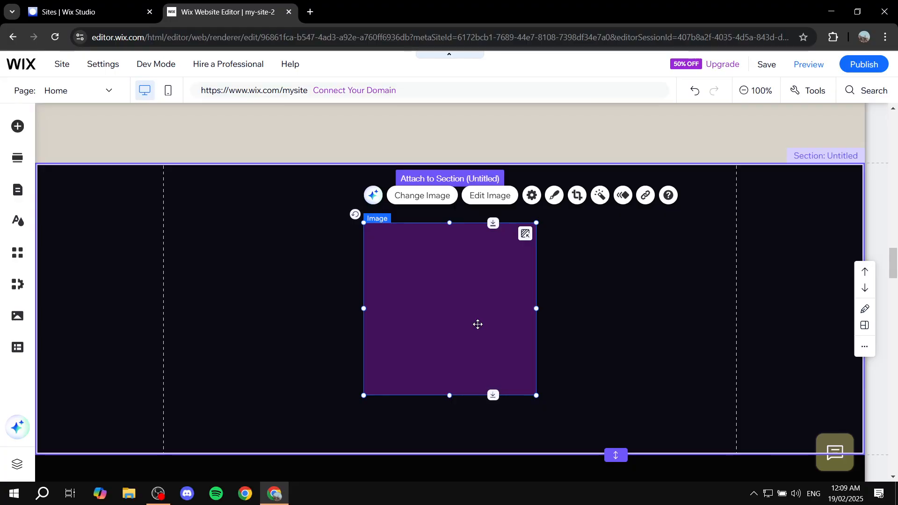
Step: Move the purple image to the left half of the blank section and enlarge it to nearly the section's full height
left_click_drag(461, 324, 297, 300)
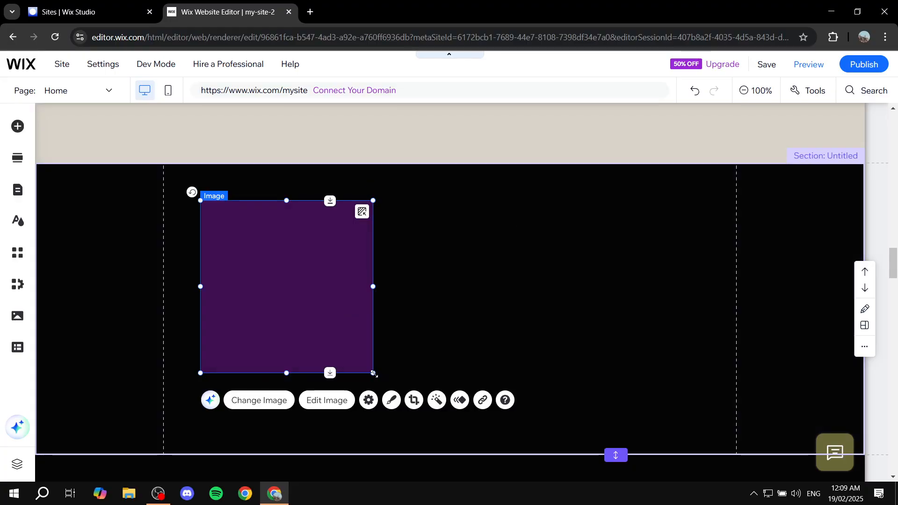
left_click_drag(374, 374, 482, 436)
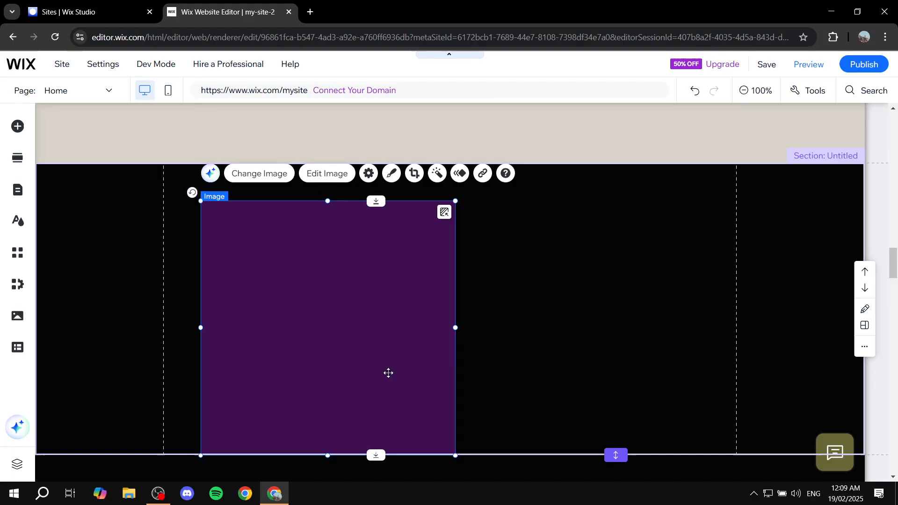
mouse_move(388, 373)
left_mouse_down()
mouse_move(375, 351)
mouse_move(380, 364)
left_mouse_up()
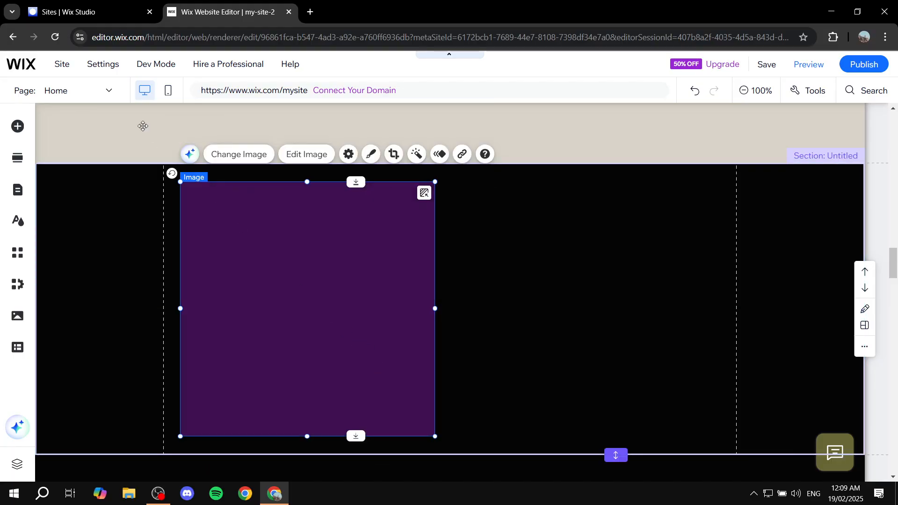
Step: Add a Heading 1 text to the section, narrow its box and place it to the right of the purple image
left_click(18, 127)
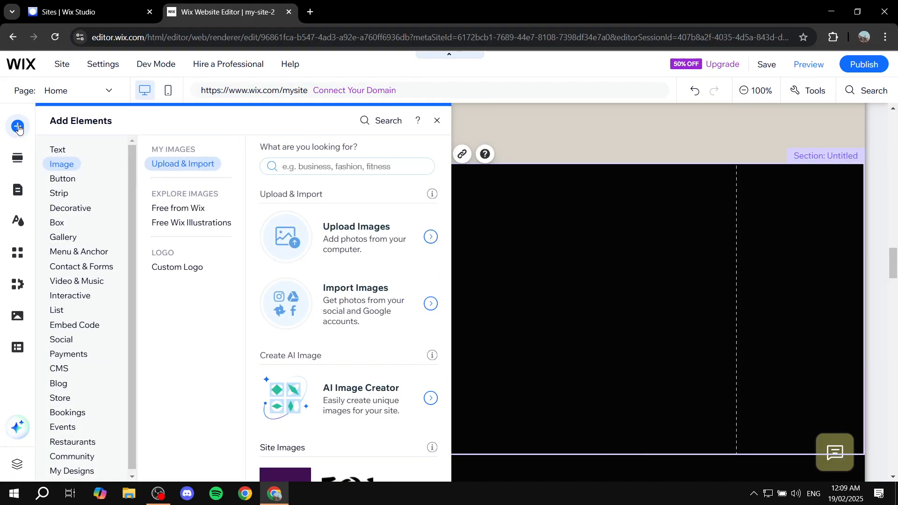
left_click(54, 153)
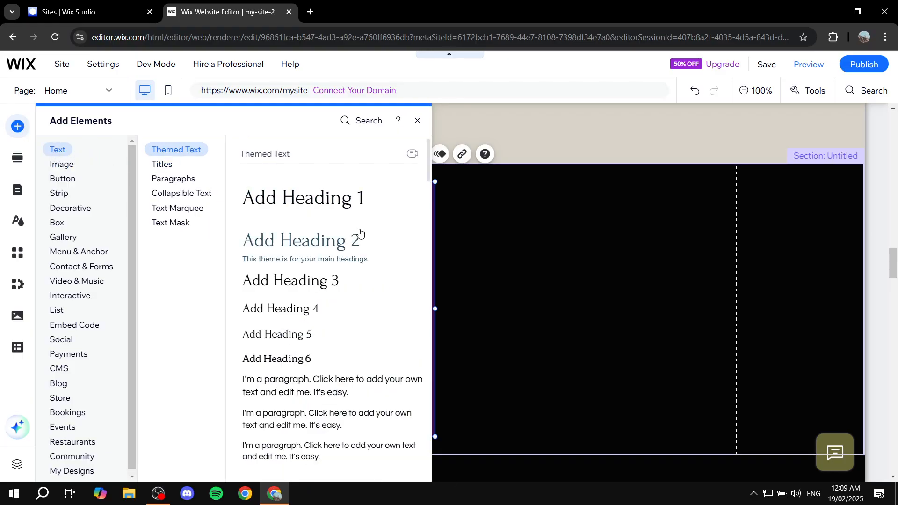
left_click_drag(341, 202, 571, 274)
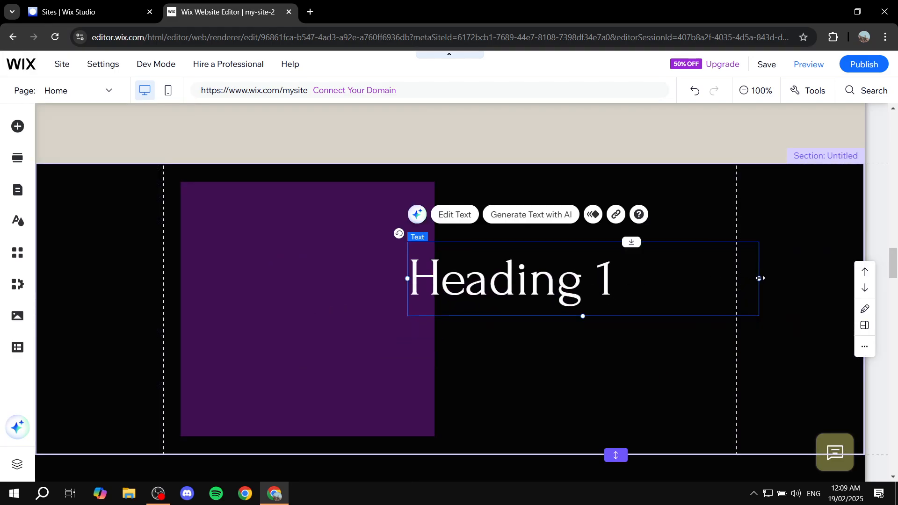
left_click_drag(761, 278, 700, 277)
left_click_drag(579, 270, 616, 242)
Step: Replace the heading's text with "Add text", center it within its box and close the text settings
double_click(616, 242)
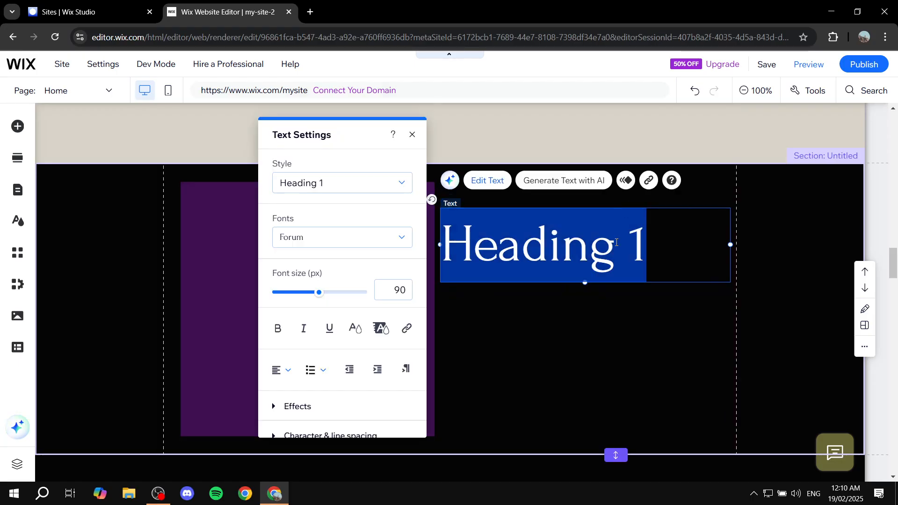
type("Add ")
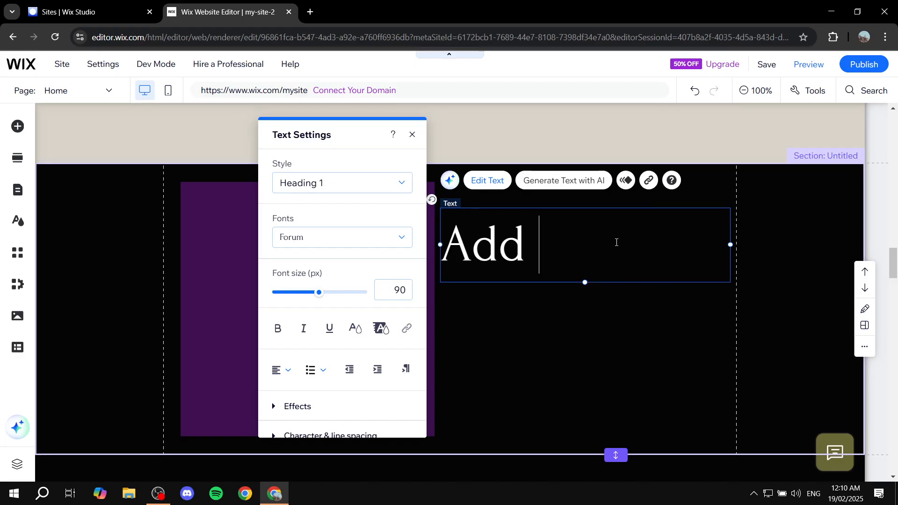
type("text")
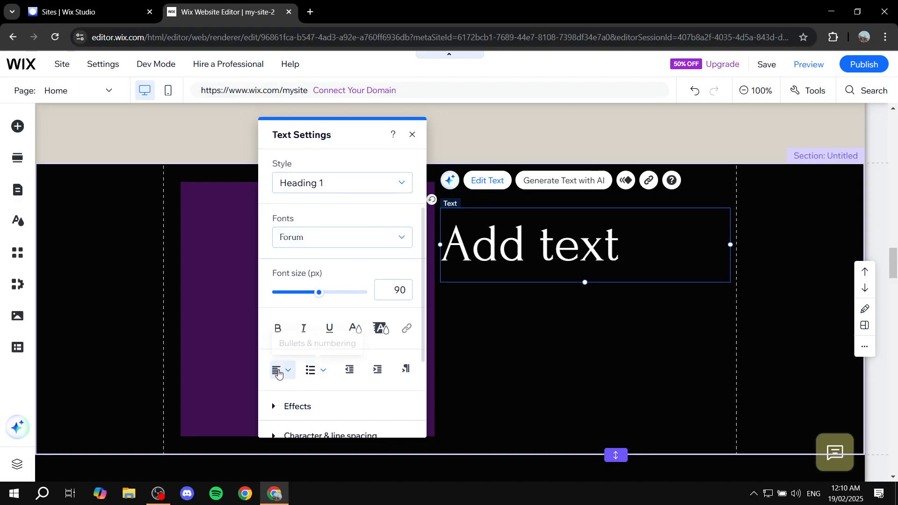
left_click(282, 370)
left_click(283, 395)
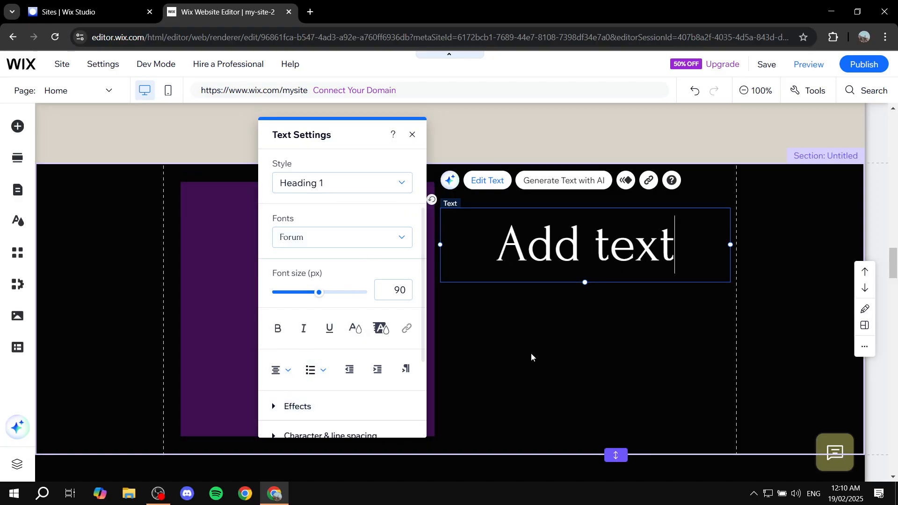
left_click(543, 337)
left_click(631, 242)
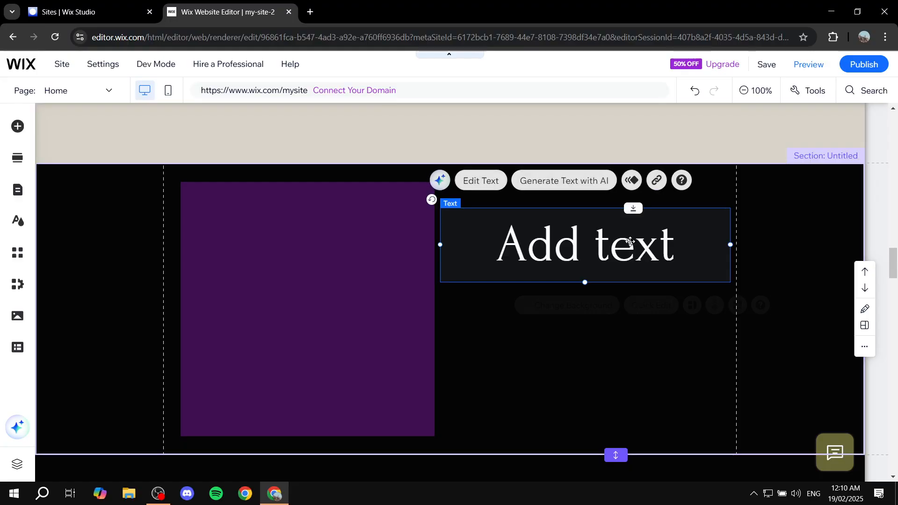
left_click(621, 325)
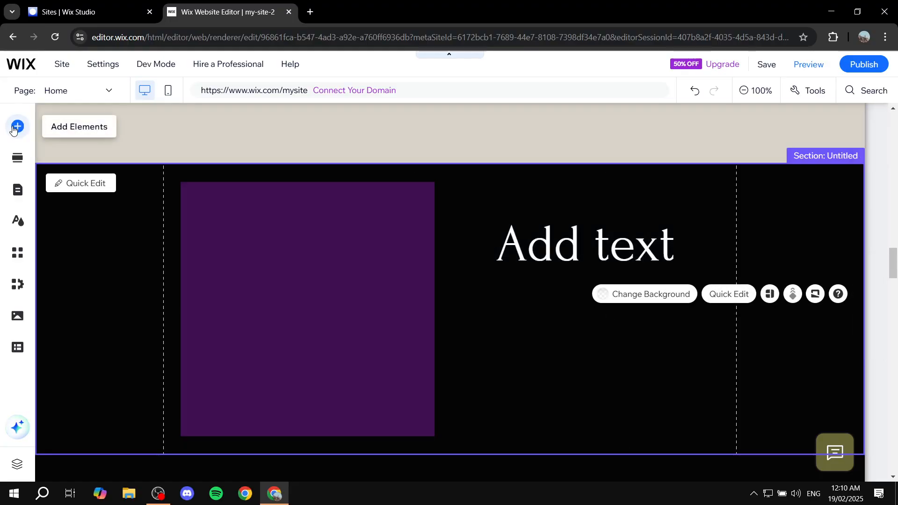
Step: Add a View More button below the "Add text" heading and enlarge it
left_click(14, 128)
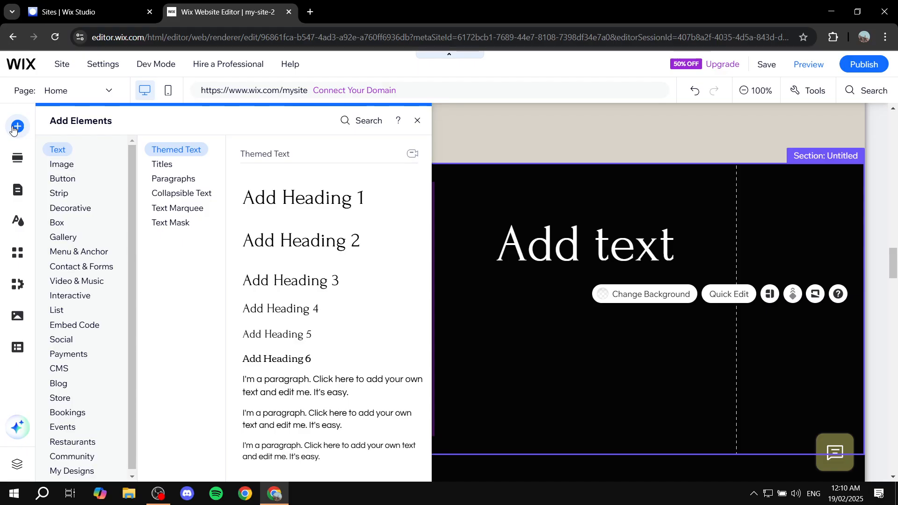
left_click(60, 161)
left_click(60, 177)
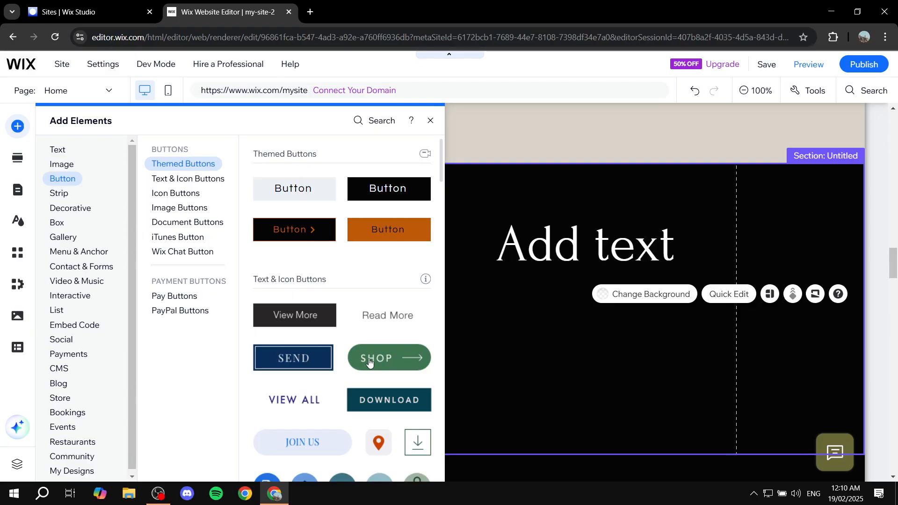
left_click_drag(296, 316, 625, 322)
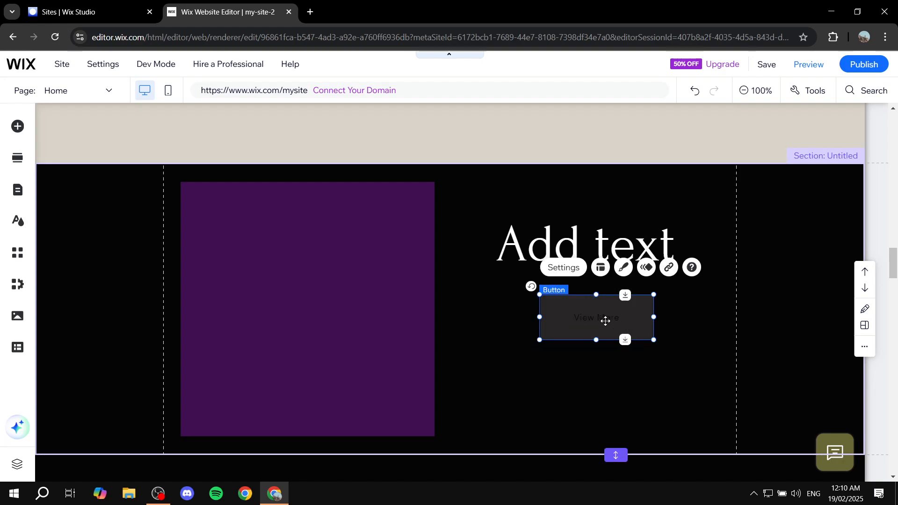
Step: Check the customizable design options of the View More button and close them without changing anything
left_click(622, 269)
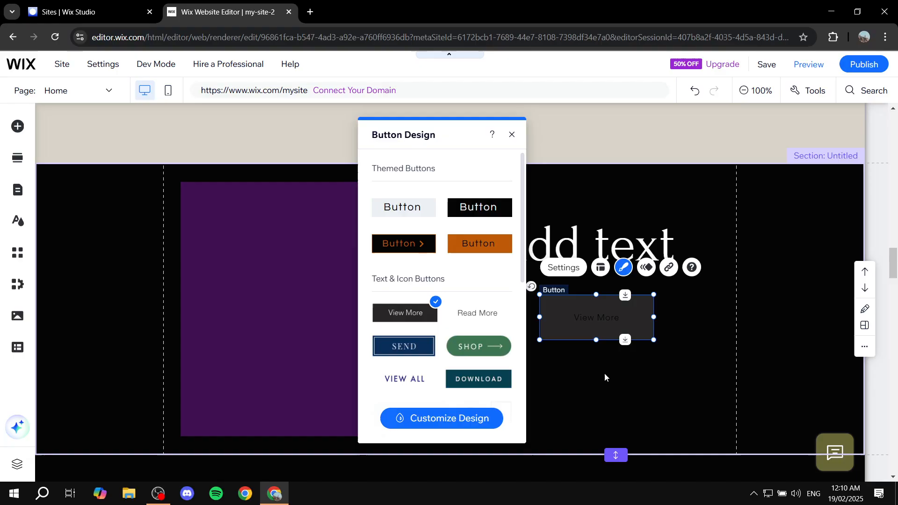
left_click(443, 424)
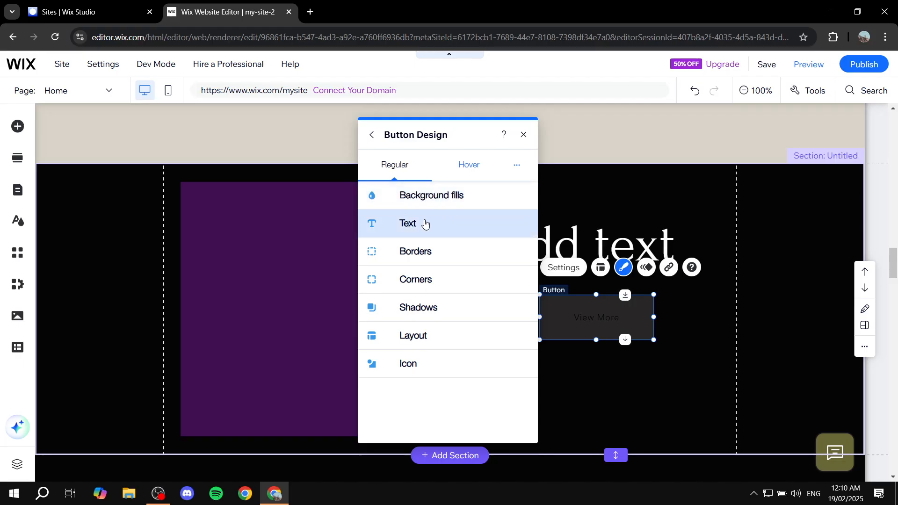
left_click(527, 137)
left_click(584, 398)
Step: Save the site to the free Wix.com domain with the address ending my-site-2 and finish the save dialog
scroll(556, 325, "down", 4)
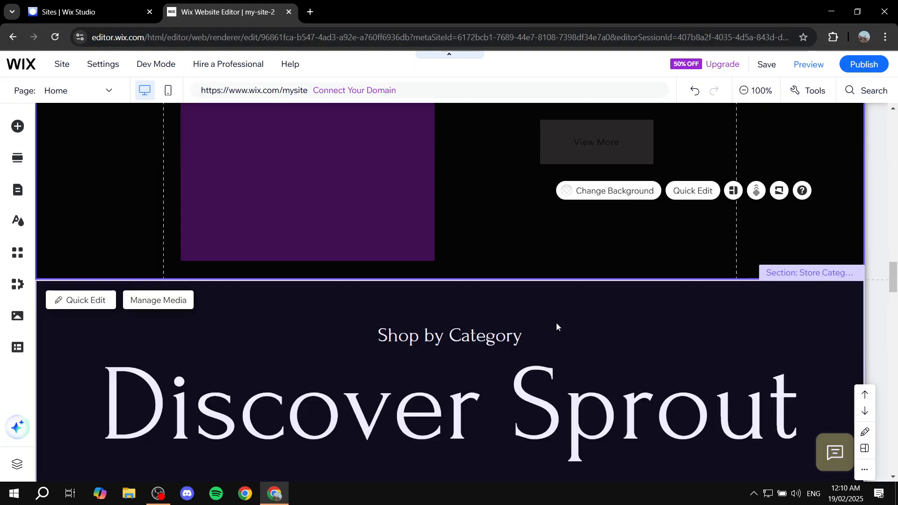
scroll(514, 344, "up", 15)
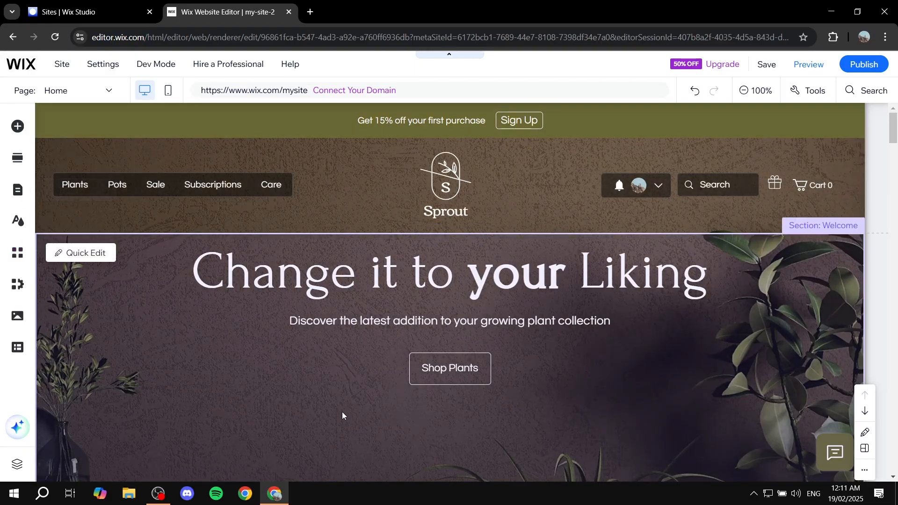
left_click(770, 68)
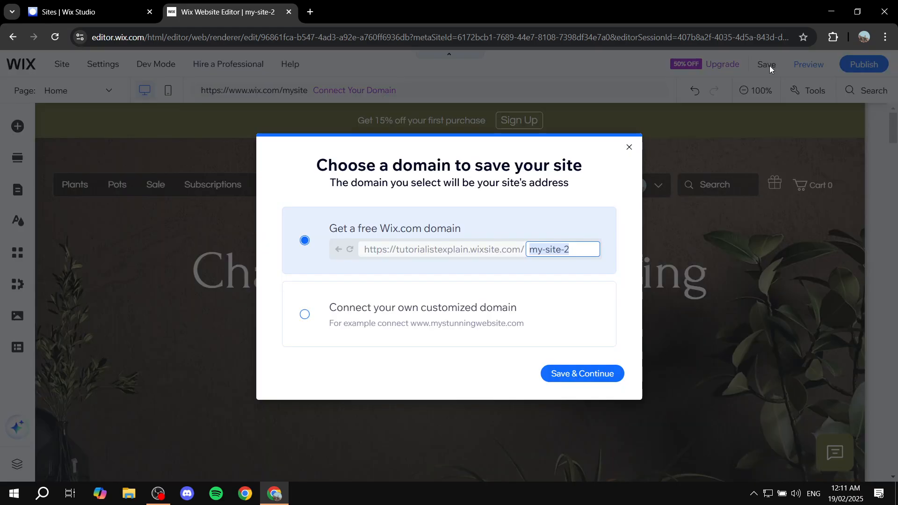
left_click(589, 380)
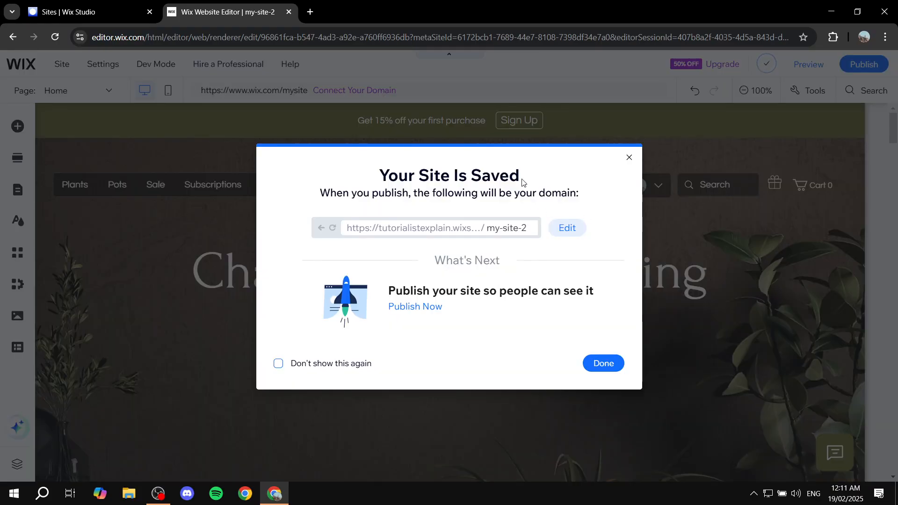
left_click(603, 364)
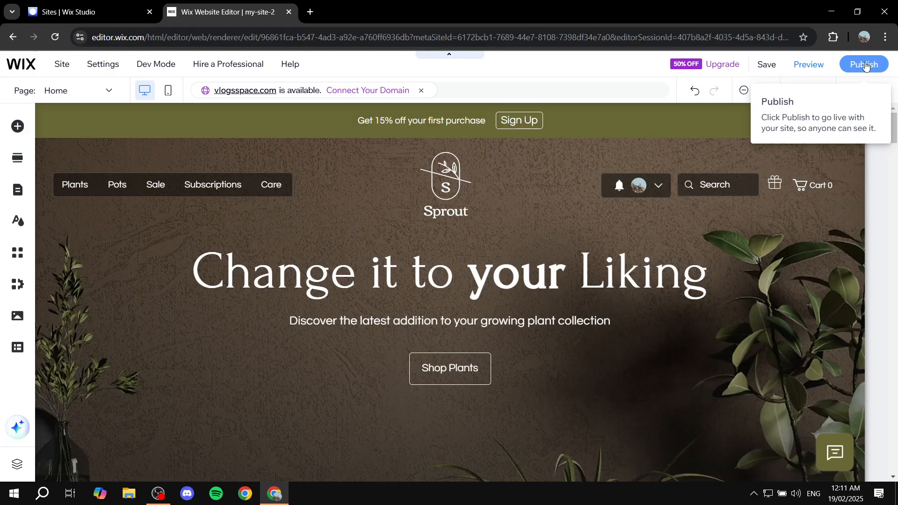
Step: Publish the site, finish the publishing dialog and close the site editor
left_click(866, 66)
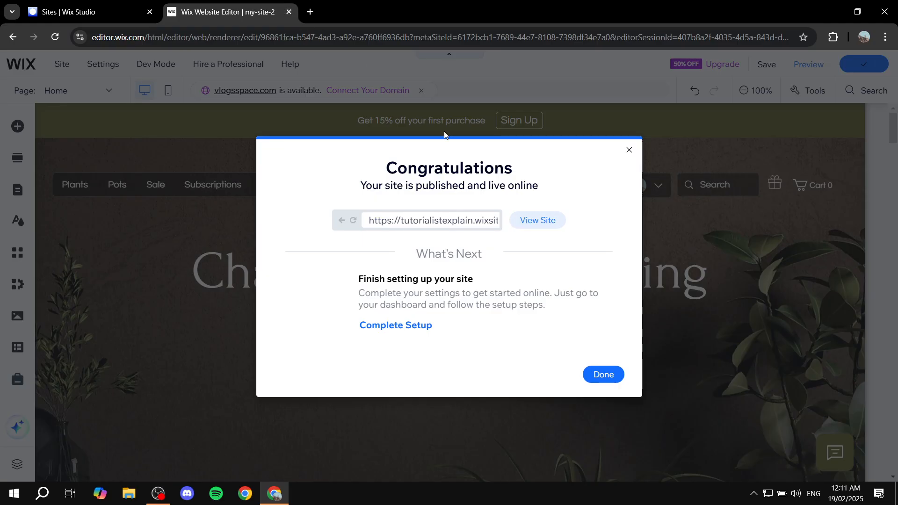
left_click(609, 374)
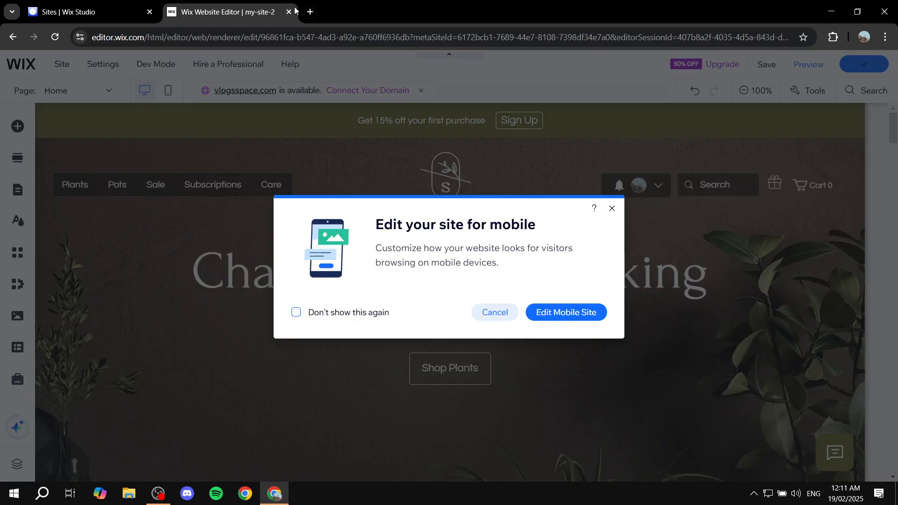
left_click(289, 12)
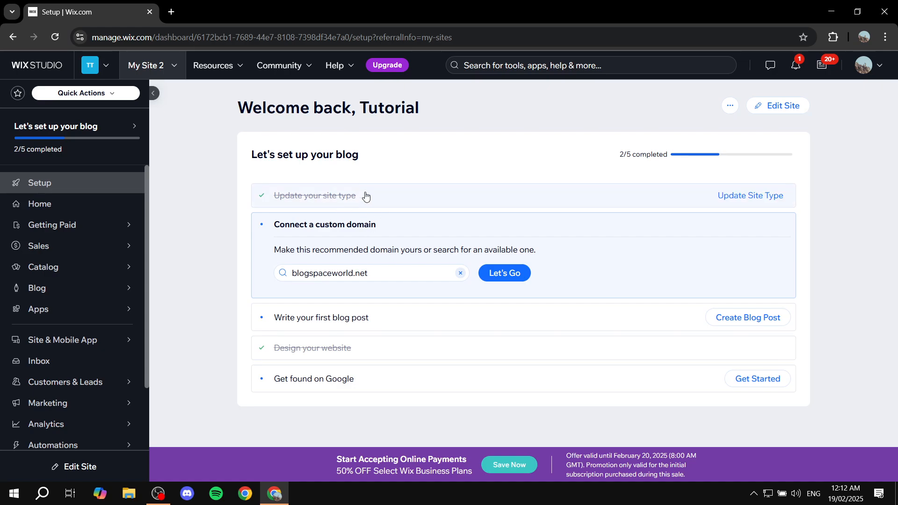
Step: Go to the site's dashboard home and look through the catalog's full list of store products
left_click(95, 209)
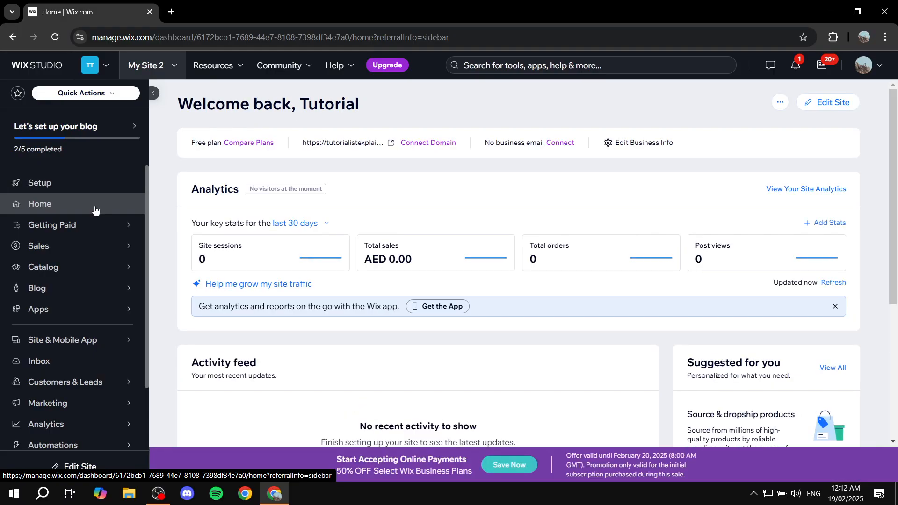
mouse_move(98, 266)
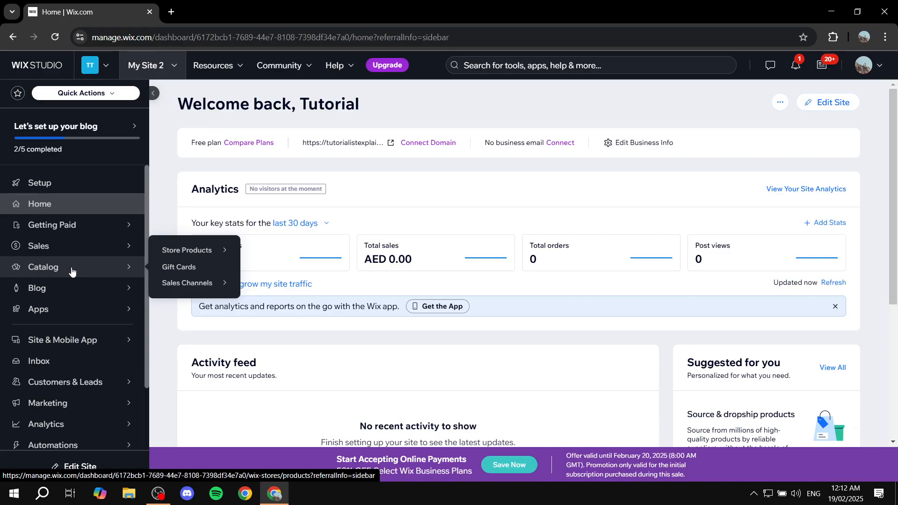
mouse_move(58, 315)
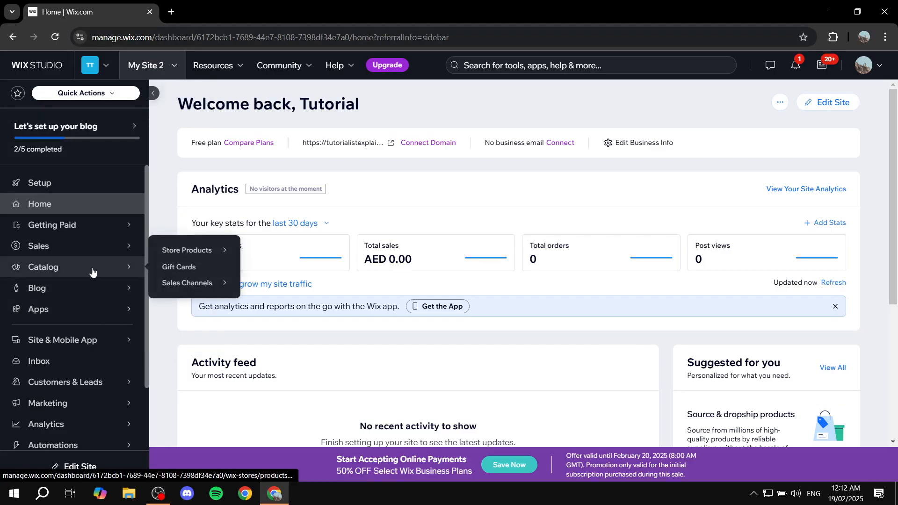
left_click(195, 251)
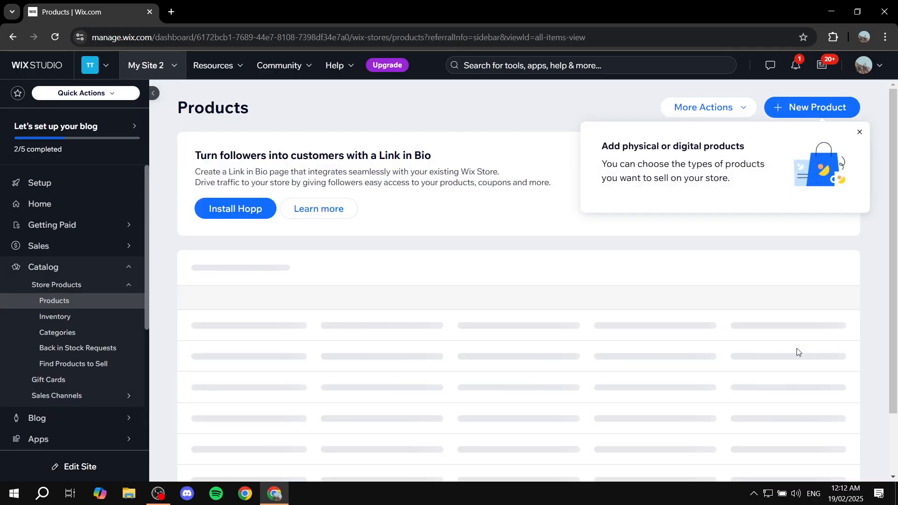
left_click(859, 132)
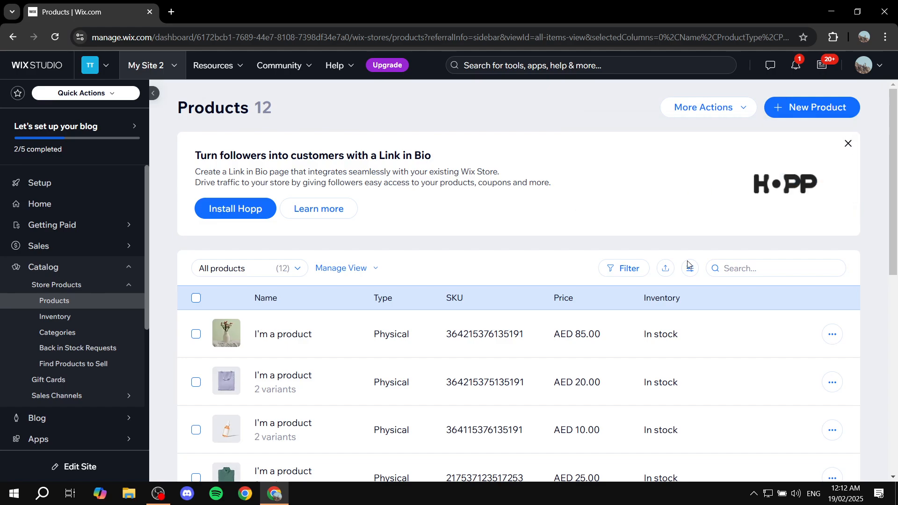
scroll(293, 320, "down", 3)
scroll(292, 321, "down", 5)
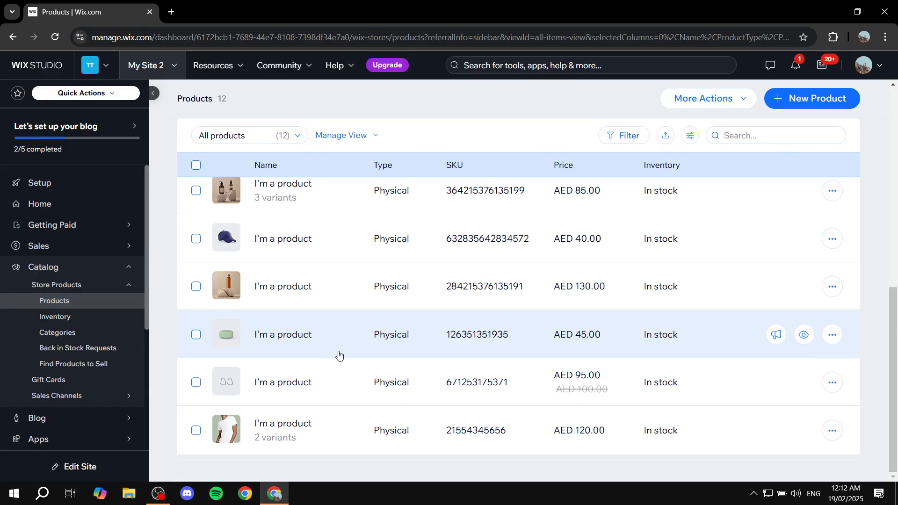
scroll(339, 356, "up", 8)
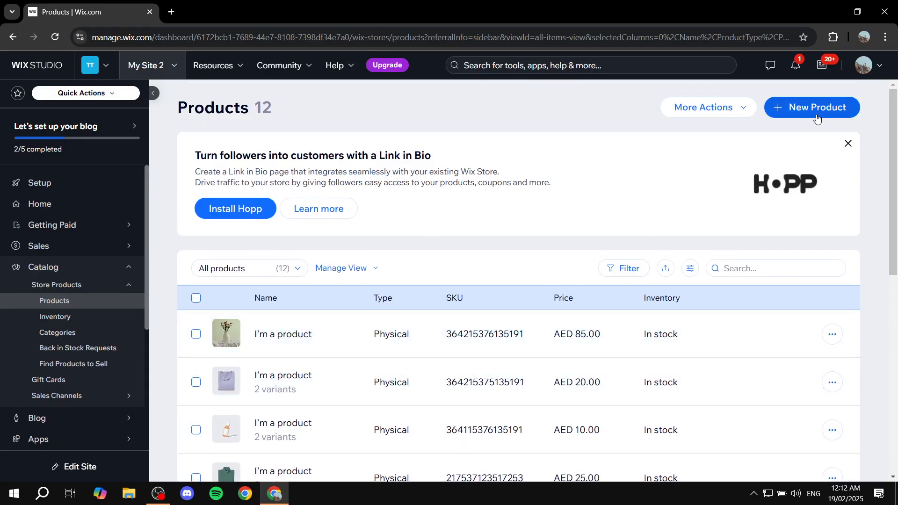
Step: Check the types offered for a new product and the actions available for the listed products with all of them selected
left_click(816, 112)
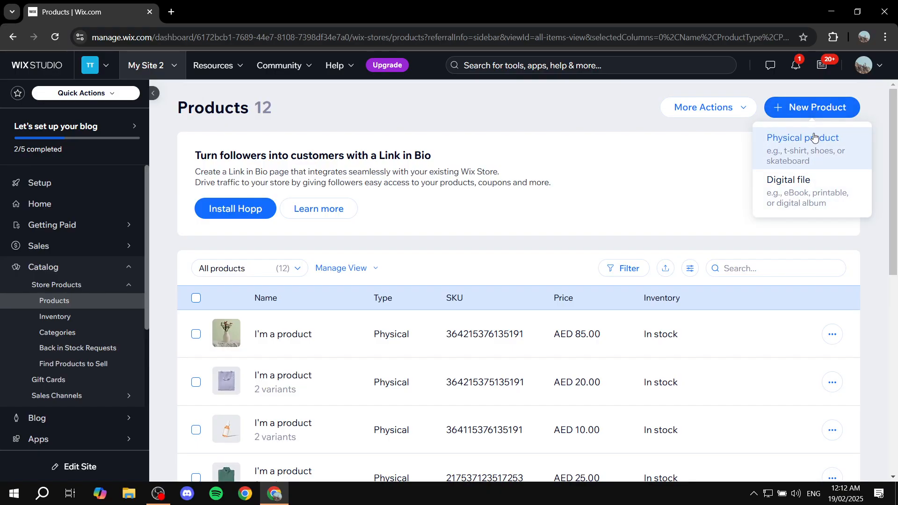
left_click(693, 170)
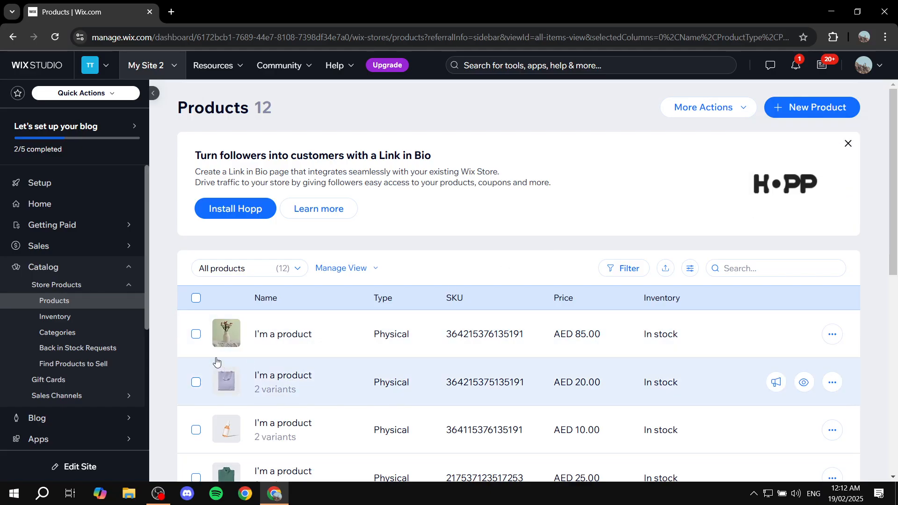
left_click(196, 298)
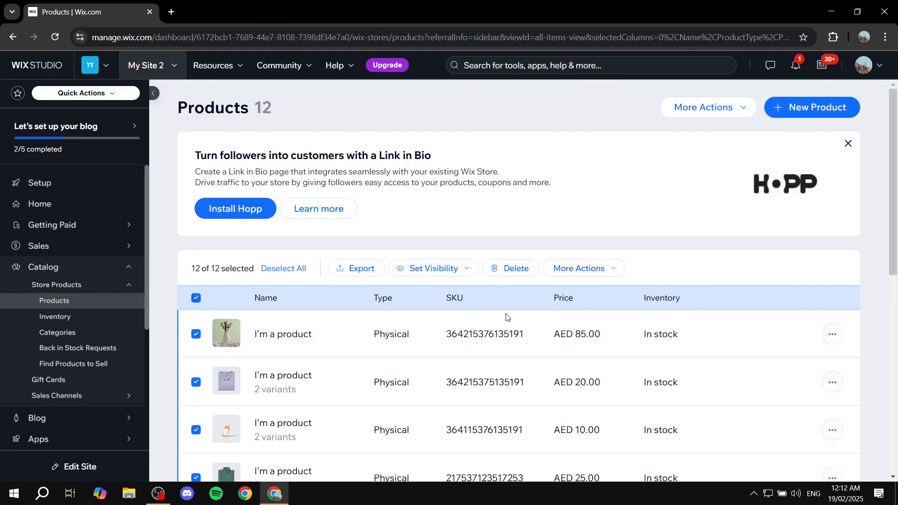
left_click(832, 334)
left_click(768, 249)
Step: View the blog overview and its list of published posts
left_click(134, 273)
mouse_move(116, 289)
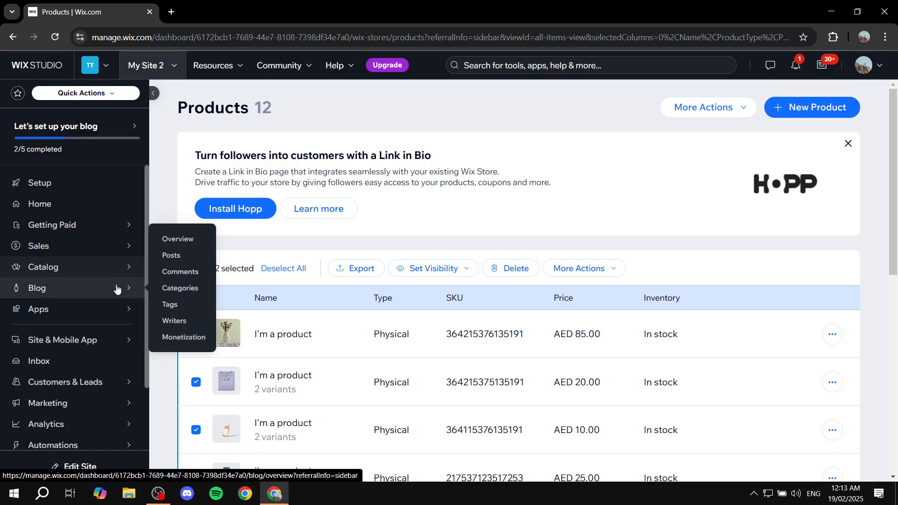
left_click(55, 294)
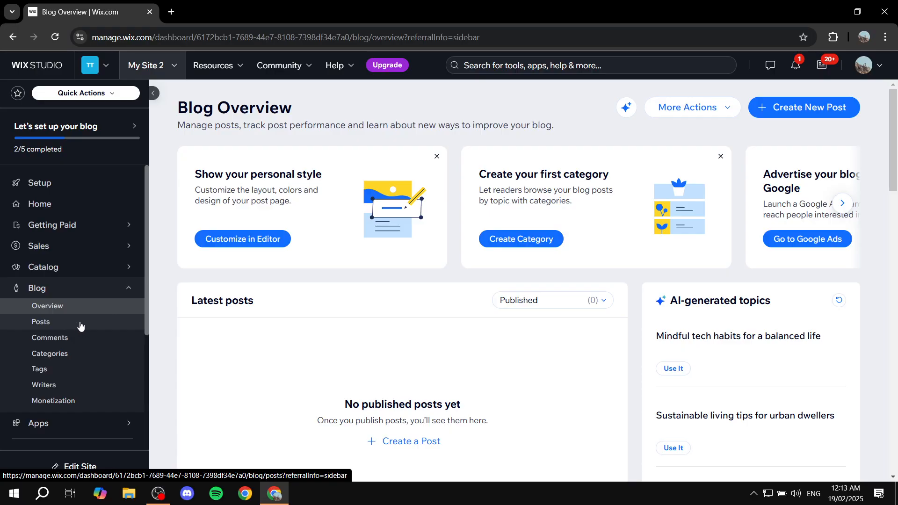
left_click(59, 322)
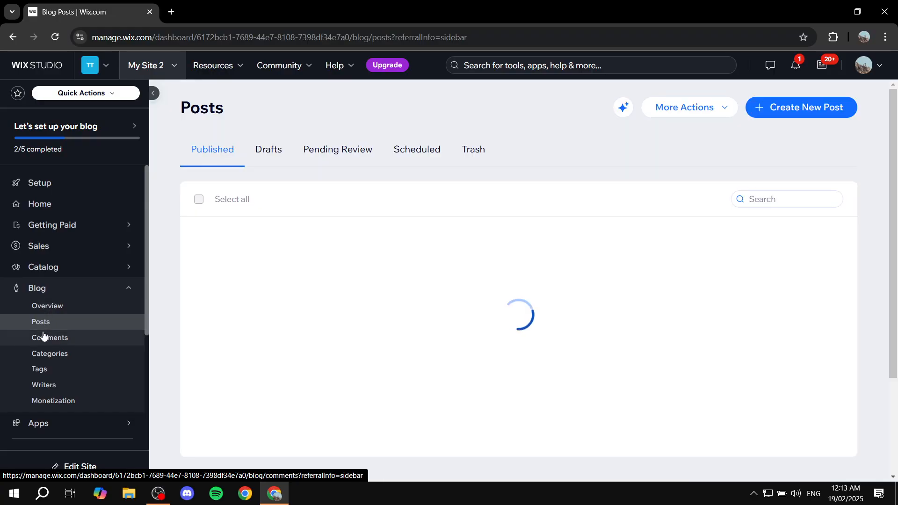
Step: Look at the editor for a new blog post, leave it empty and return to the dashboard home
left_click(792, 111)
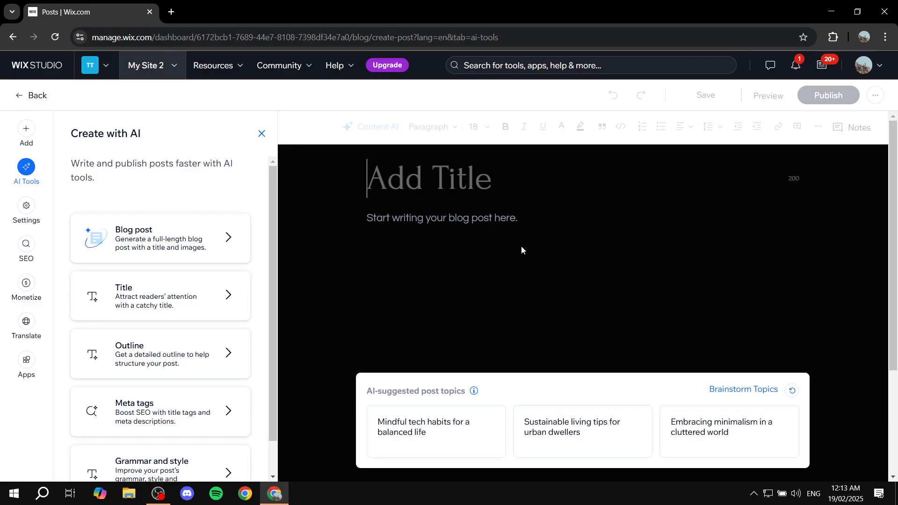
left_click(18, 96)
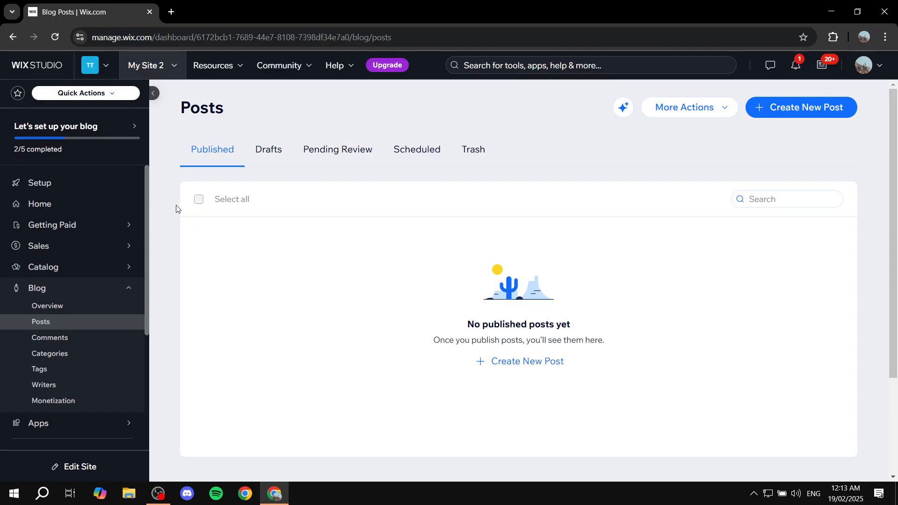
left_click(65, 205)
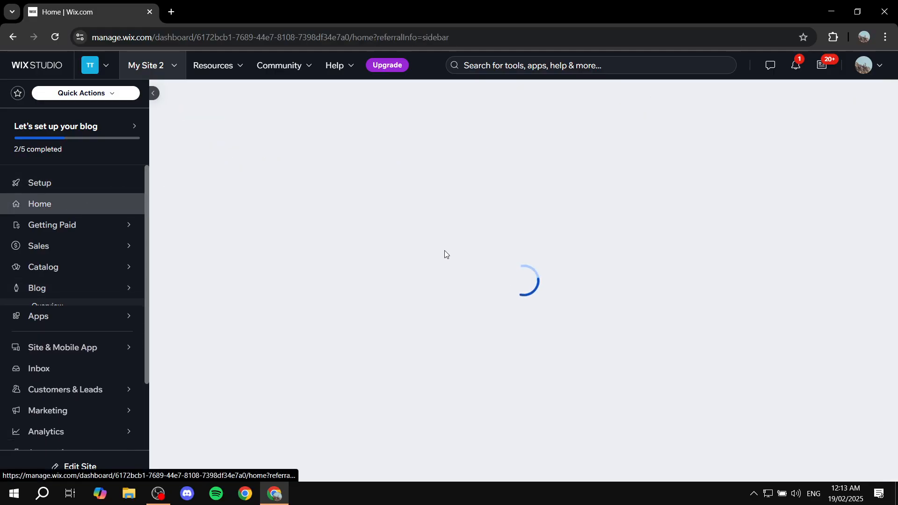